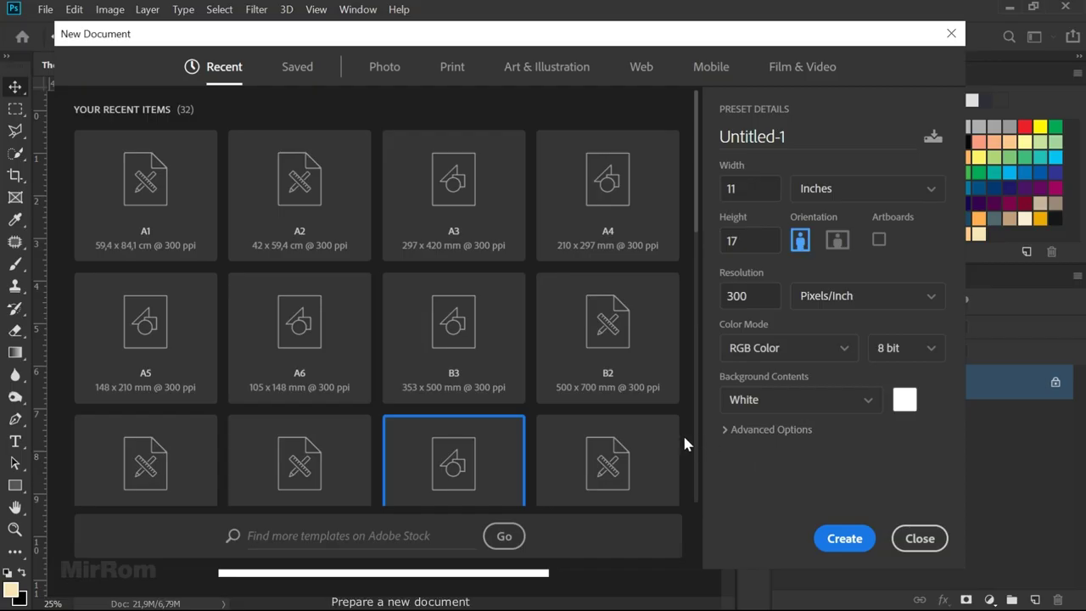
# Review the 11 x 17, 300-resolution fields and the A1 59,4 x 84,1 cm preset, then close without creating a file
pyautogui.click(762, 189)
pyautogui.click(752, 240)
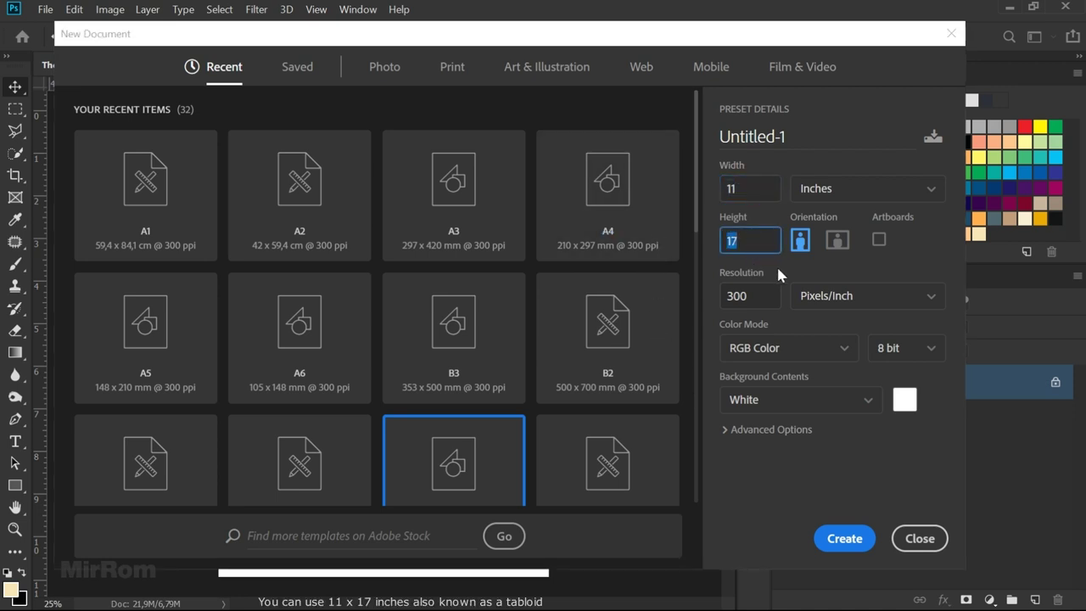
pyautogui.click(770, 299)
pyautogui.click(783, 329)
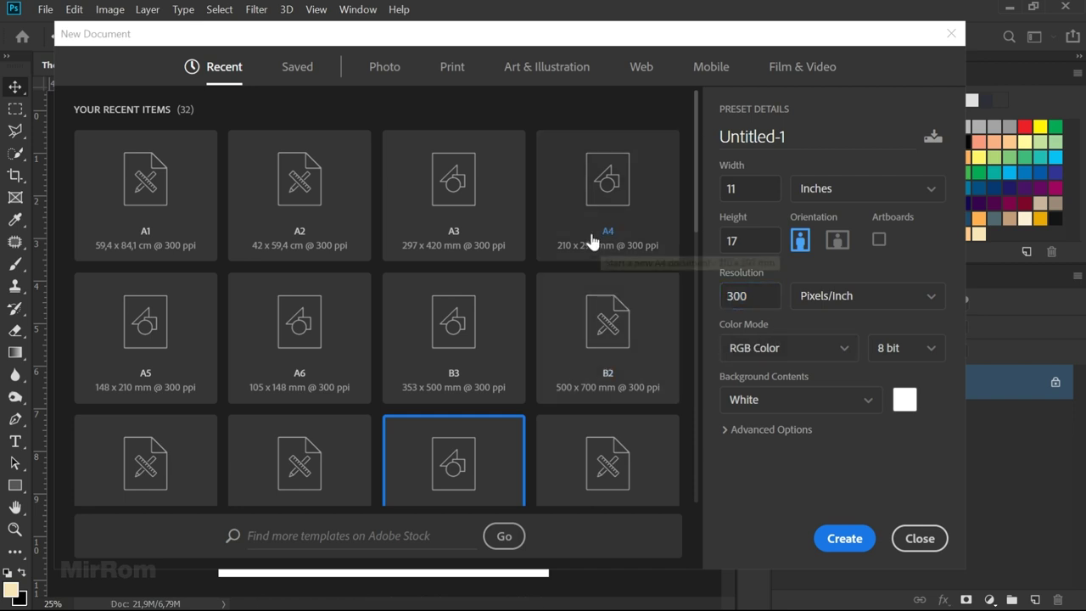
pyautogui.click(170, 225)
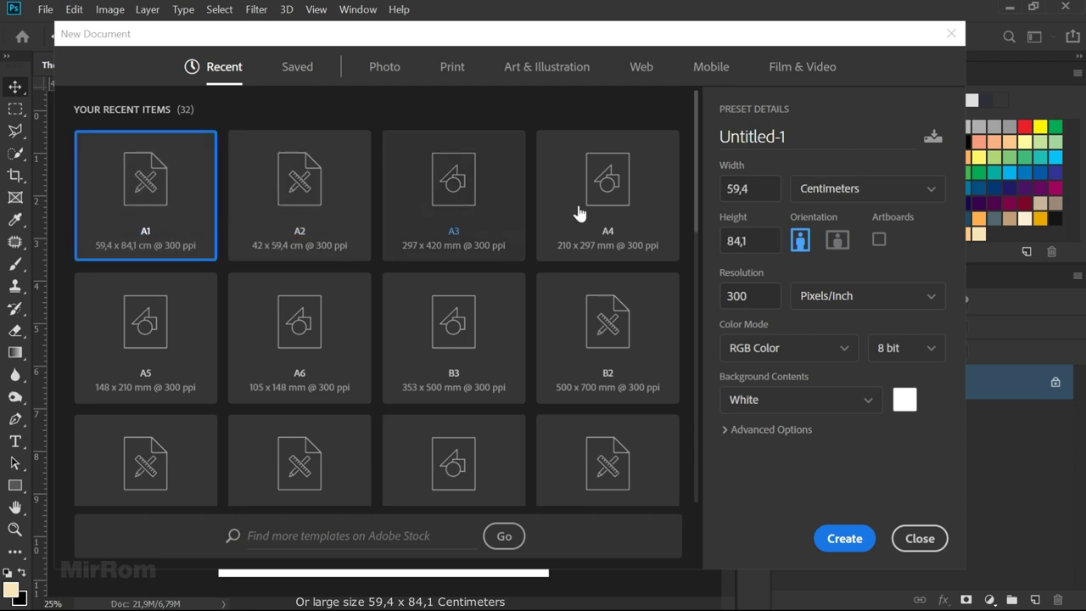
pyautogui.click(764, 188)
pyautogui.click(770, 241)
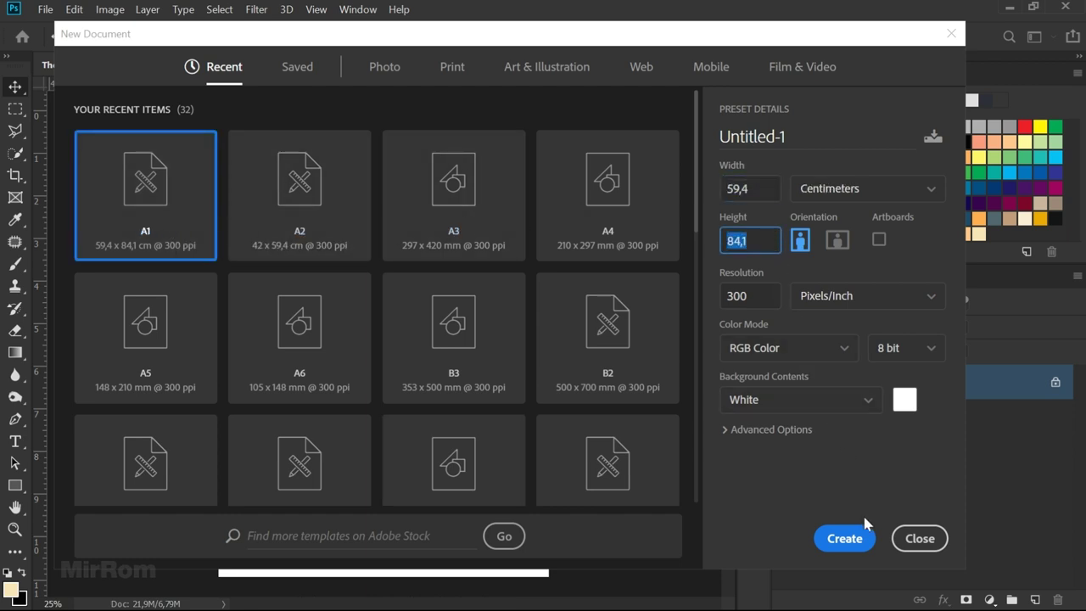
pyautogui.click(919, 538)
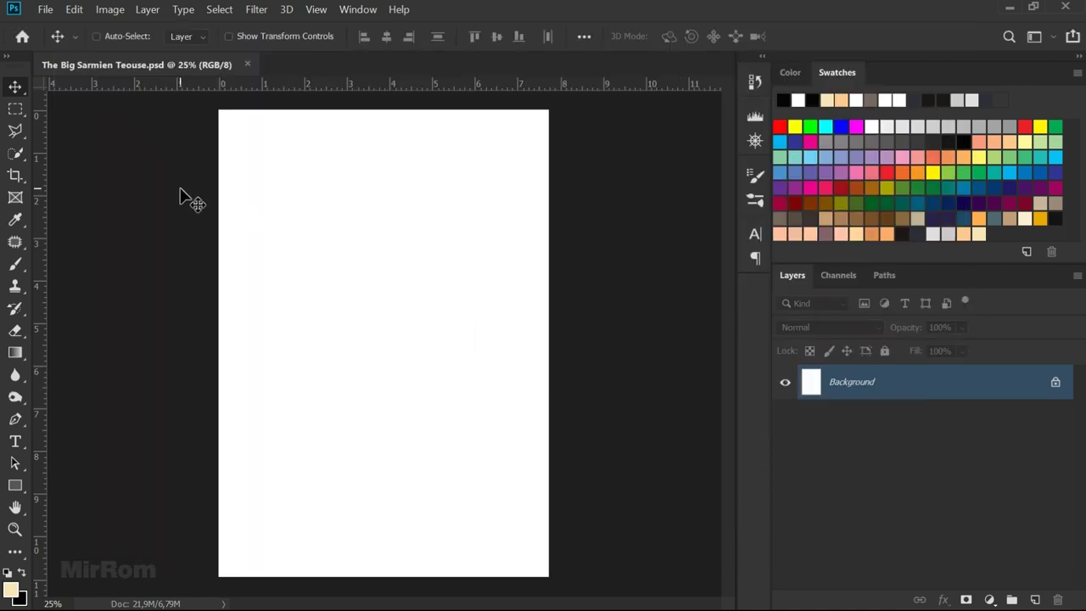
# Open the ospan-ali bowler-hat portrait photo
pyautogui.click(46, 10)
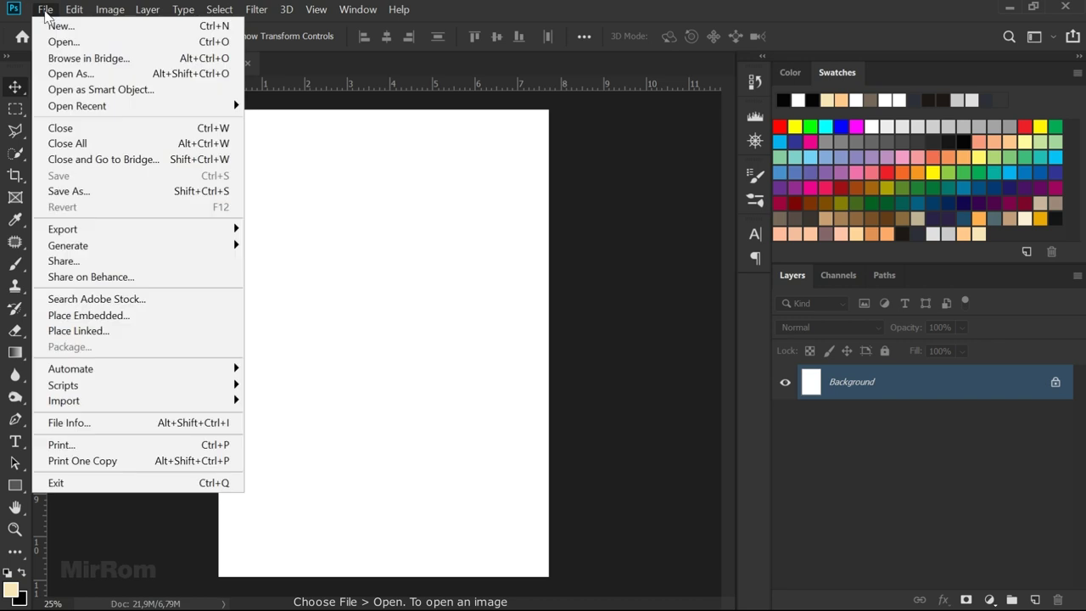
pyautogui.click(111, 47)
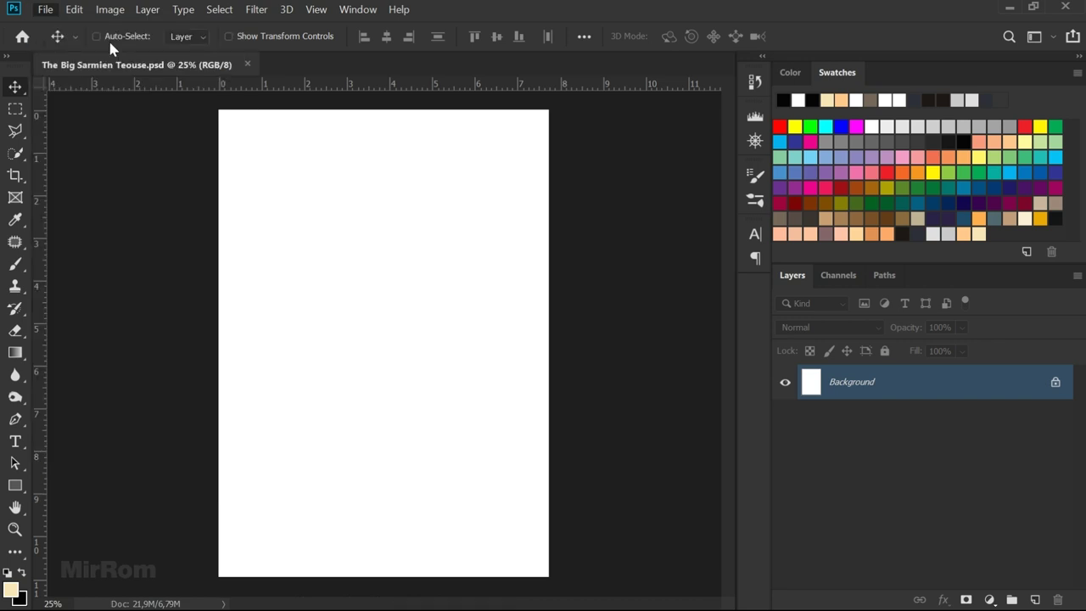
pyautogui.doubleClick(315, 166)
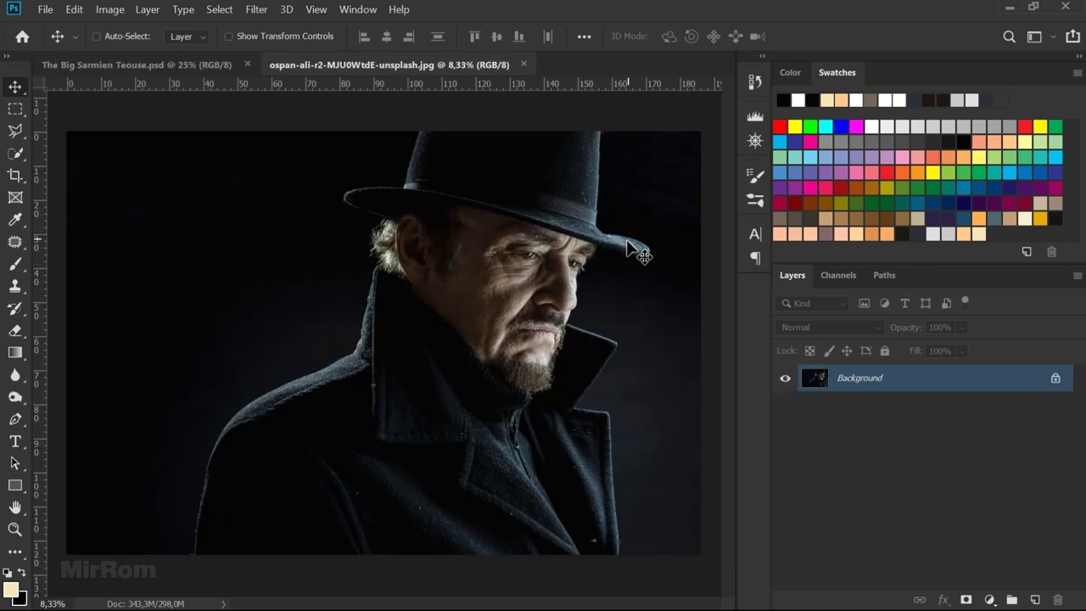
# Drag the portrait into the poster document, close the photo, and position it so the face shows
pyautogui.moveTo(403, 261)
pyautogui.mouseDown()
pyautogui.moveTo(258, 161)
pyautogui.moveTo(291, 195)
pyautogui.mouseUp()
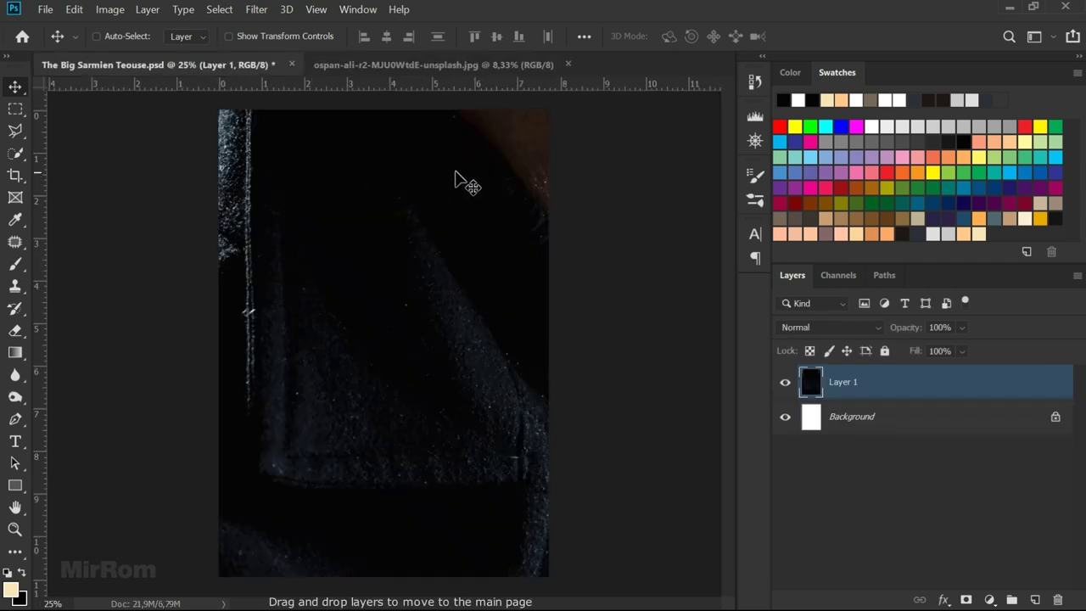
pyautogui.click(567, 64)
pyautogui.moveTo(516, 160)
pyautogui.mouseDown()
pyautogui.moveTo(398, 375)
pyautogui.moveTo(482, 206)
pyautogui.moveTo(358, 283)
pyautogui.mouseUp()
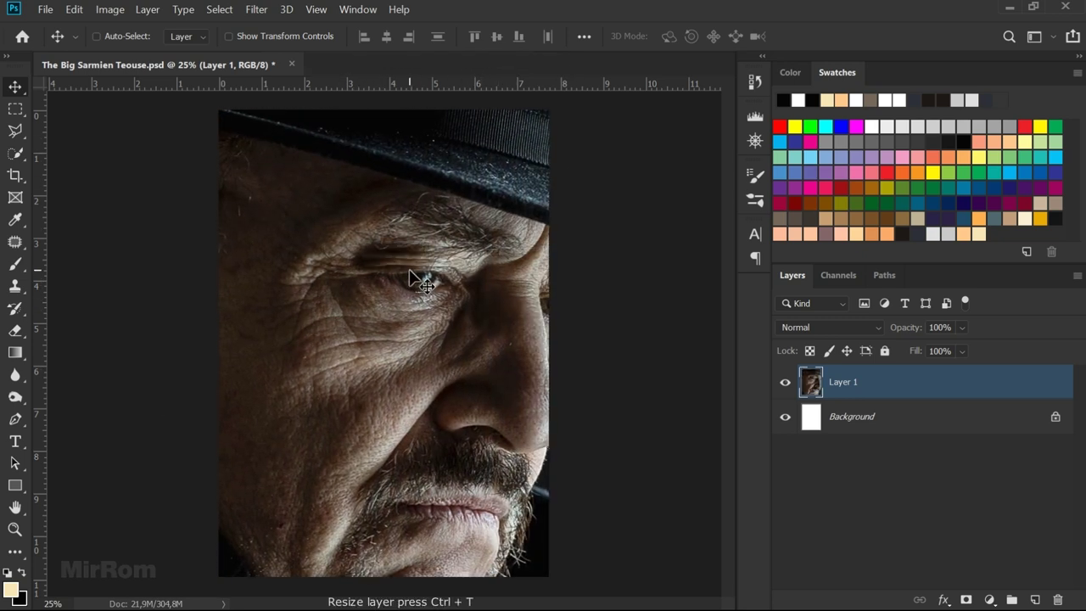
pyautogui.press('ctrl')
# Free-transform the portrait down to about 37.5% and commit the resize
pyautogui.hotkey('ctrl', 't')
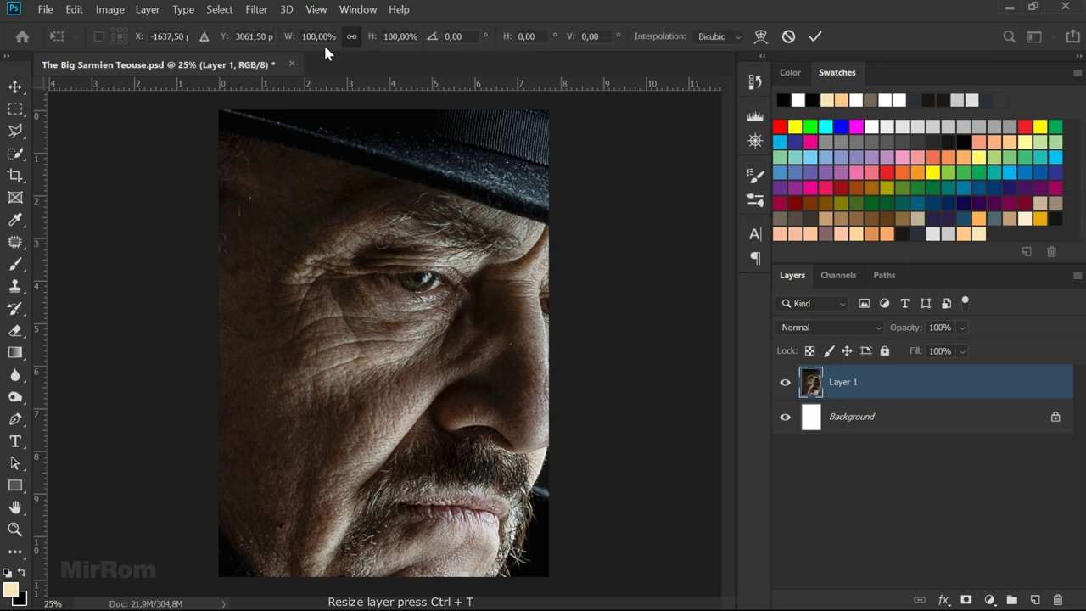
pyautogui.moveTo(293, 44); pyautogui.dragTo(251, 46)
pyautogui.moveTo(319, 310)
pyautogui.mouseDown()
pyautogui.moveTo(357, 280)
pyautogui.moveTo(393, 214)
pyautogui.moveTo(477, 223)
pyautogui.moveTo(403, 205)
pyautogui.mouseUp()
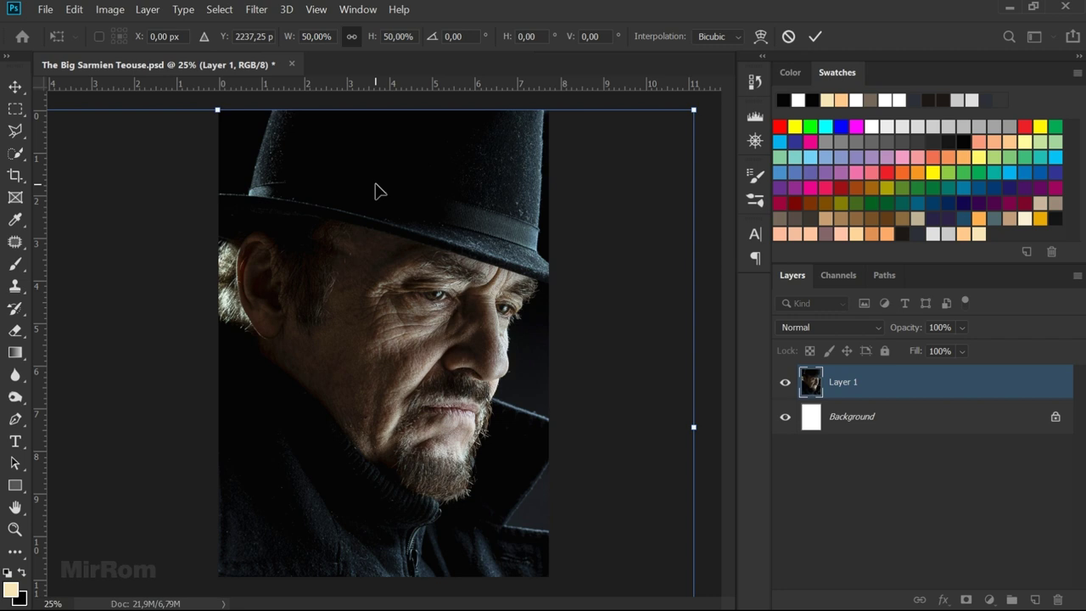
pyautogui.hotkey('ctrl', '-')
pyautogui.hotkey('ctrl', '-')
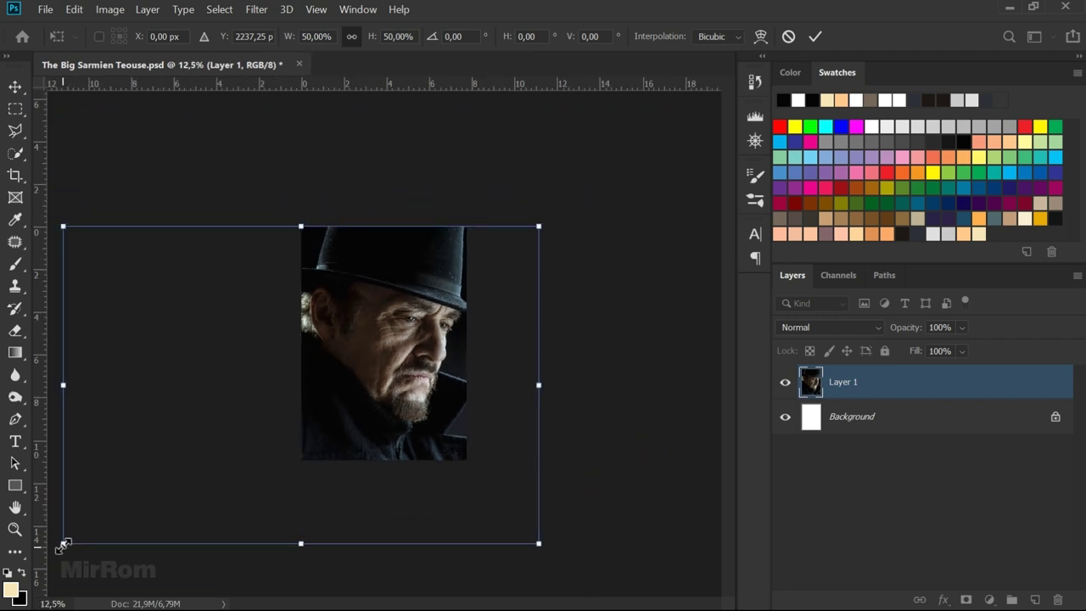
pyautogui.moveTo(65, 543); pyautogui.dragTo(174, 455)
pyautogui.moveTo(483, 351); pyautogui.dragTo(460, 354)
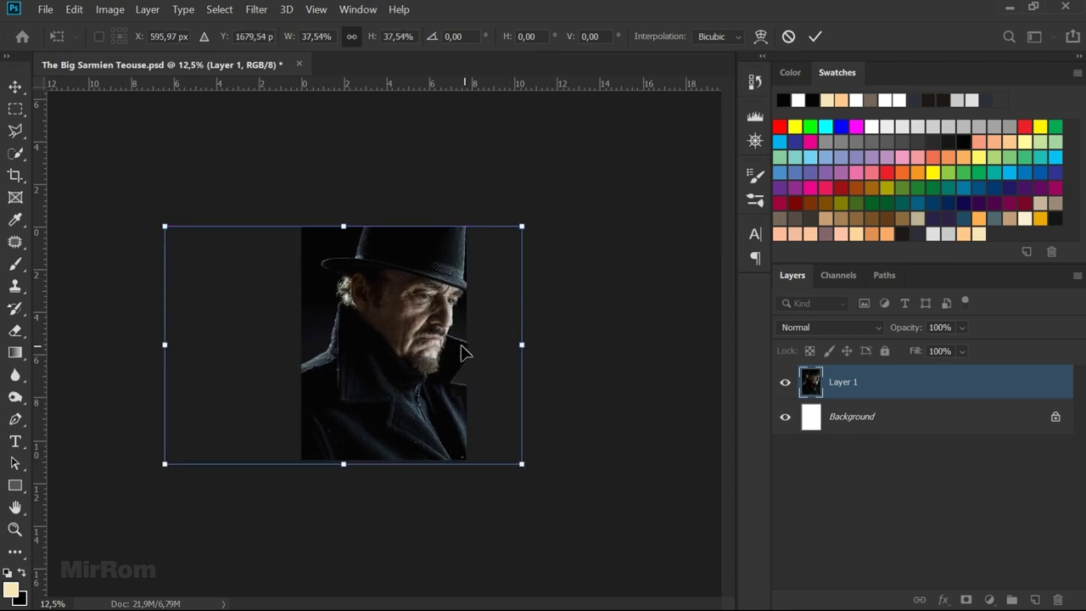
pyautogui.press('Return')
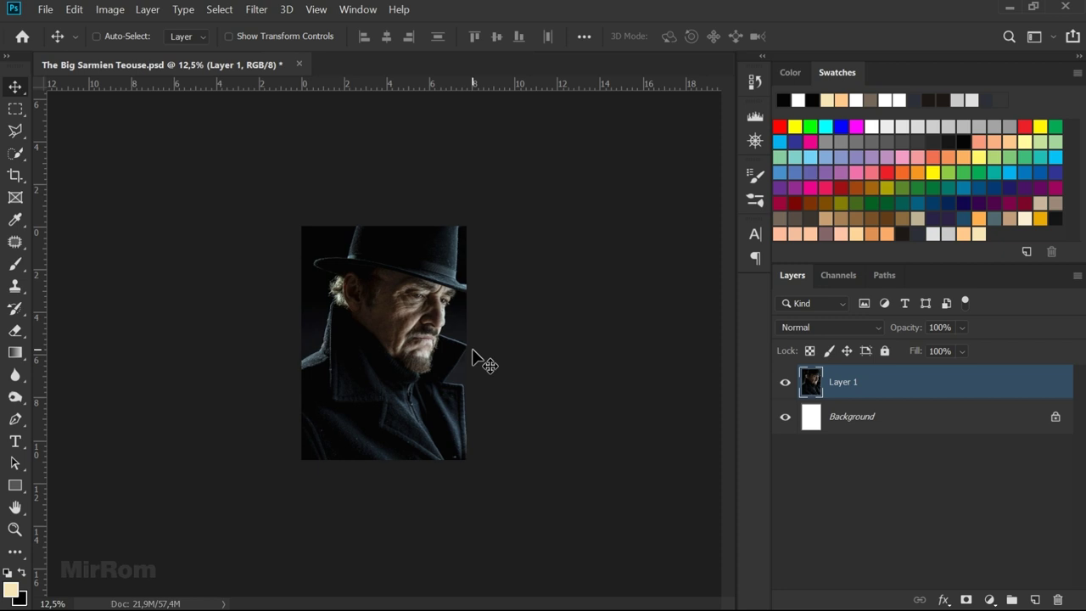
# Reposition the resized portrait on the canvas, nudging it right and down
pyautogui.press('ctrl')
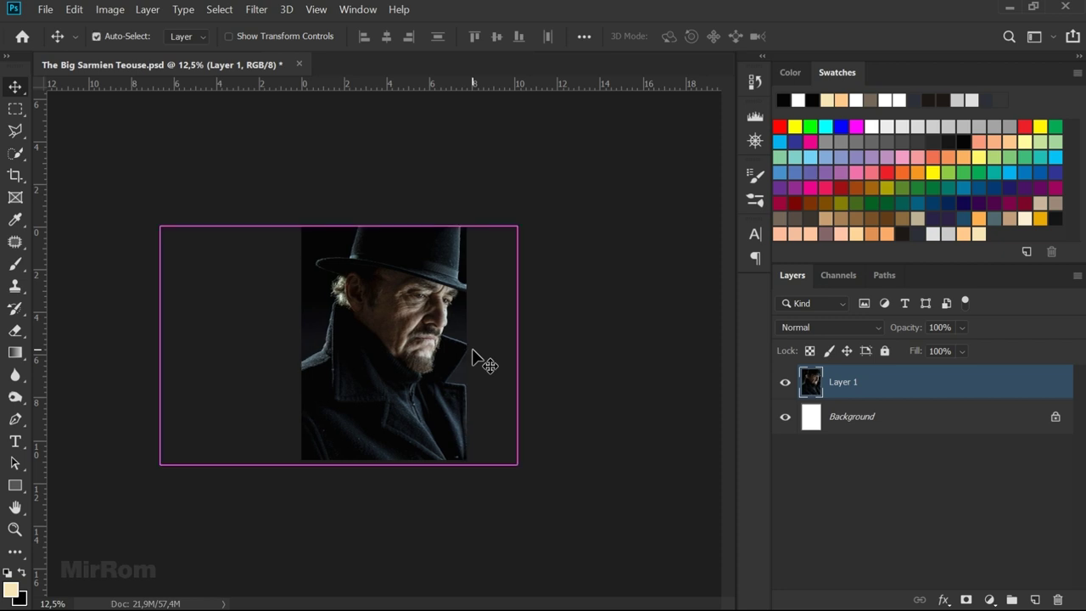
pyautogui.hotkey('ctrl', '+')
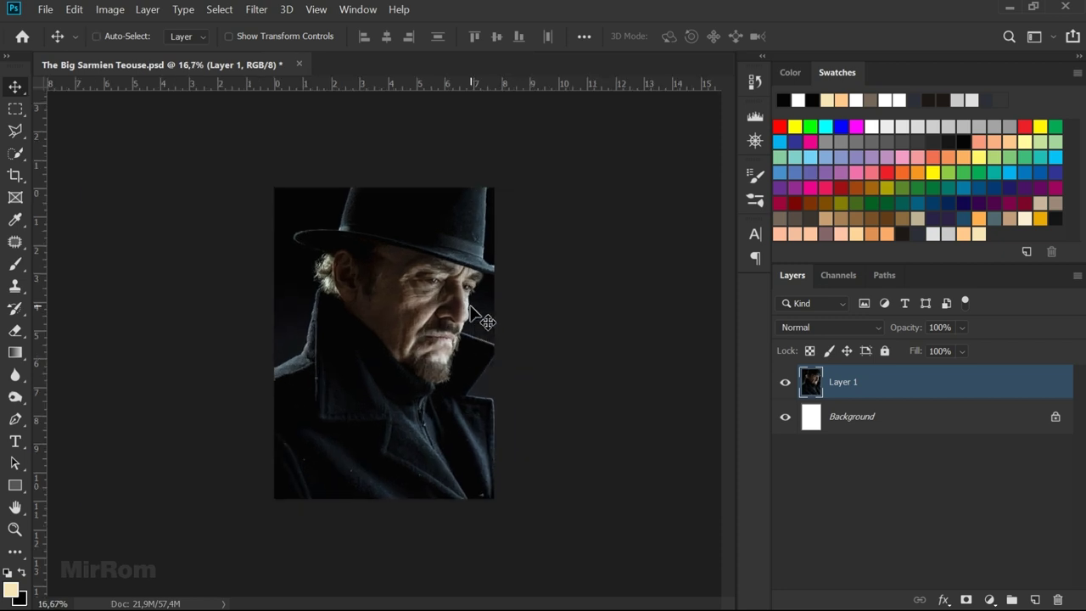
pyautogui.moveTo(472, 308); pyautogui.dragTo(459, 324)
pyautogui.hotkey('shift', 'Right')
pyautogui.hotkey('shift', 'Right')
pyautogui.hotkey('shift', 'Down')
pyautogui.hotkey('shift', 'Down')
pyautogui.hotkey('shift', 'Right')
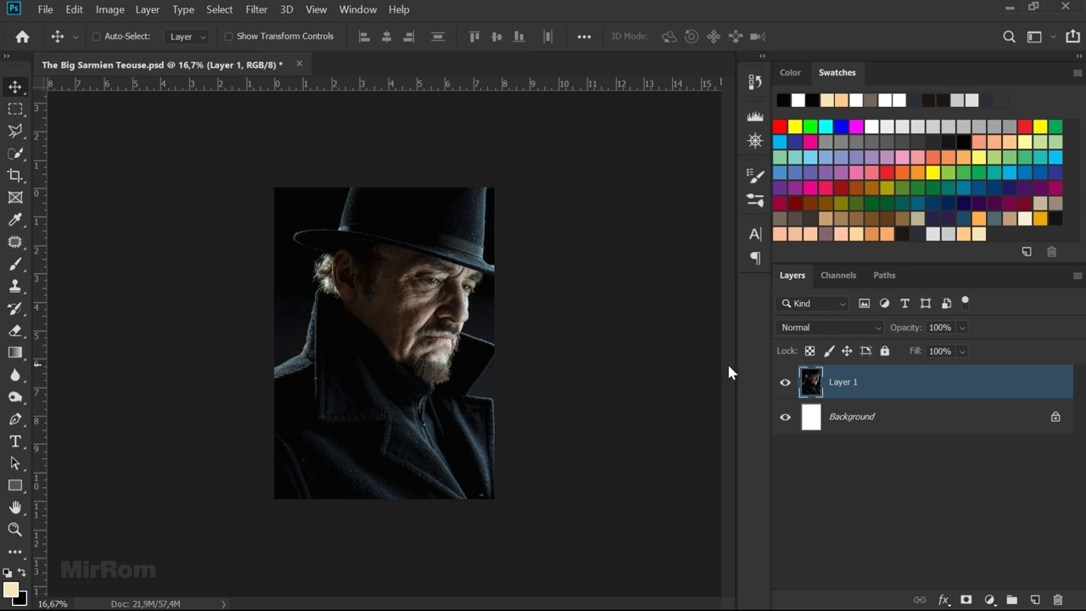
# Rename Layer 1 to Model
pyautogui.doubleClick(843, 383)
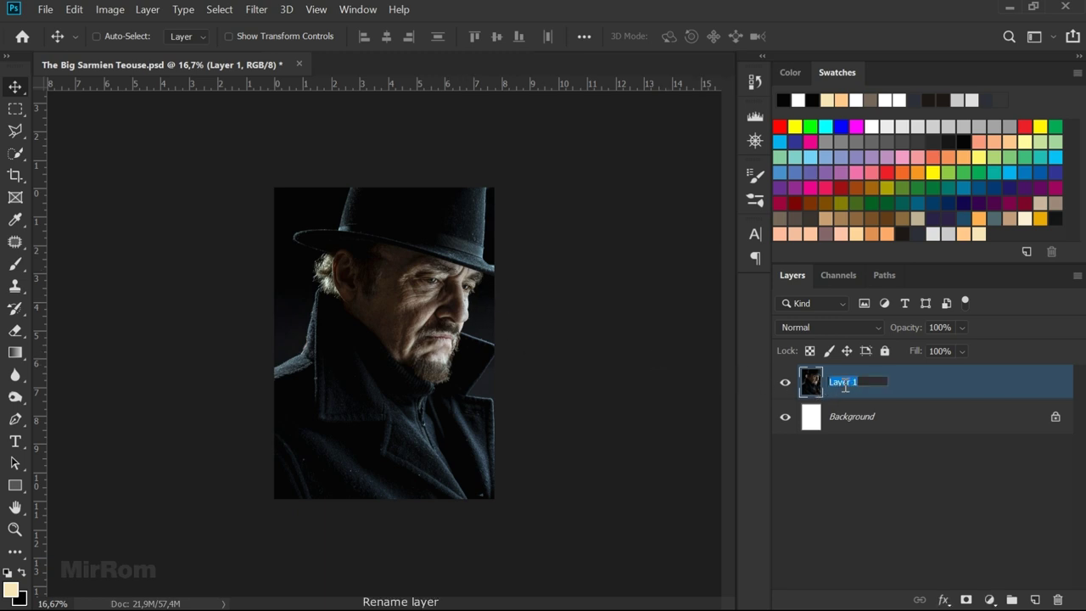
pyautogui.write('Model')
pyautogui.press('Return')
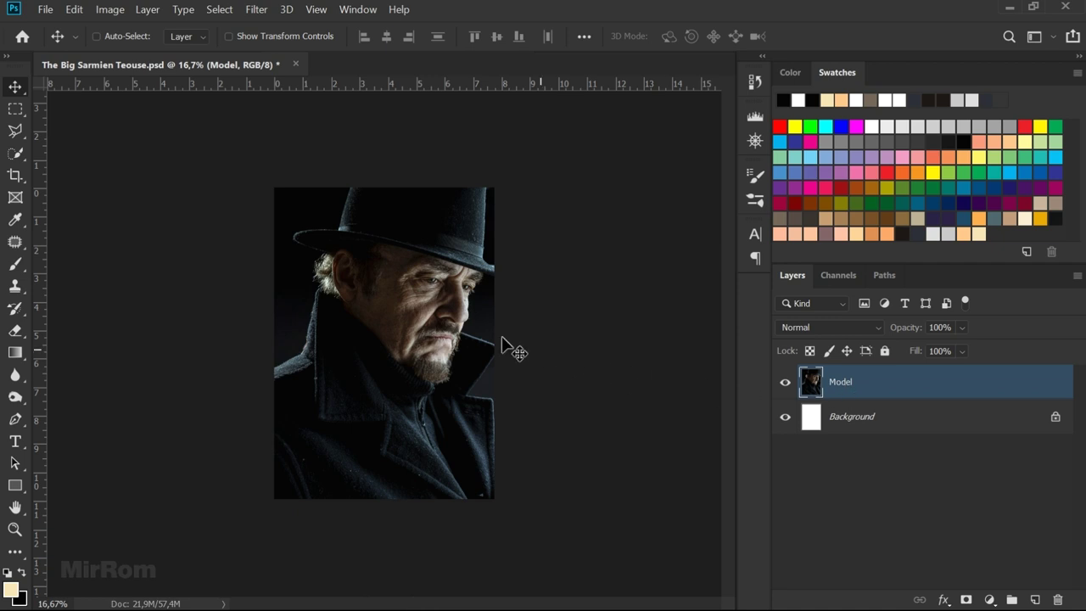
pyautogui.click(257, 9)
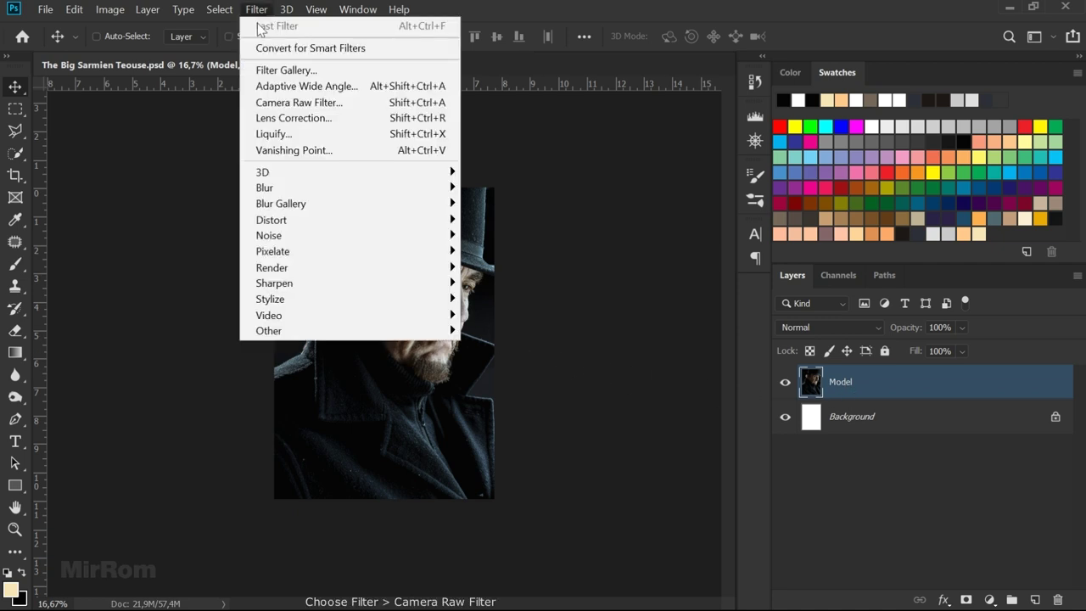
# In Camera Raw, set Contrast +23, Highlights -53, Shadows +38, Whites +14 and Blacks -8
pyautogui.click(379, 103)
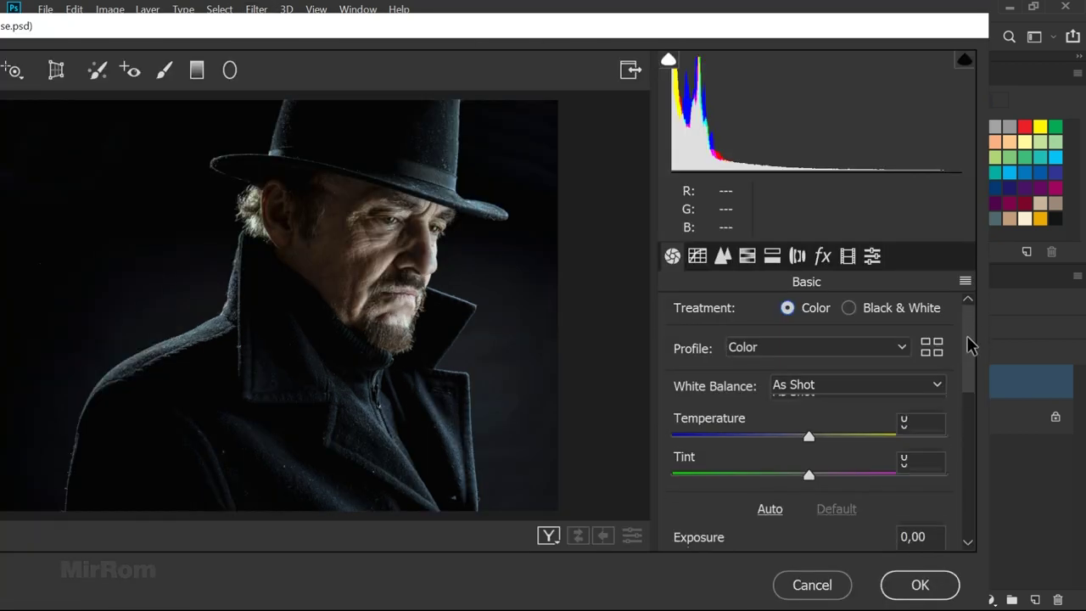
pyautogui.moveTo(970, 346); pyautogui.dragTo(969, 402)
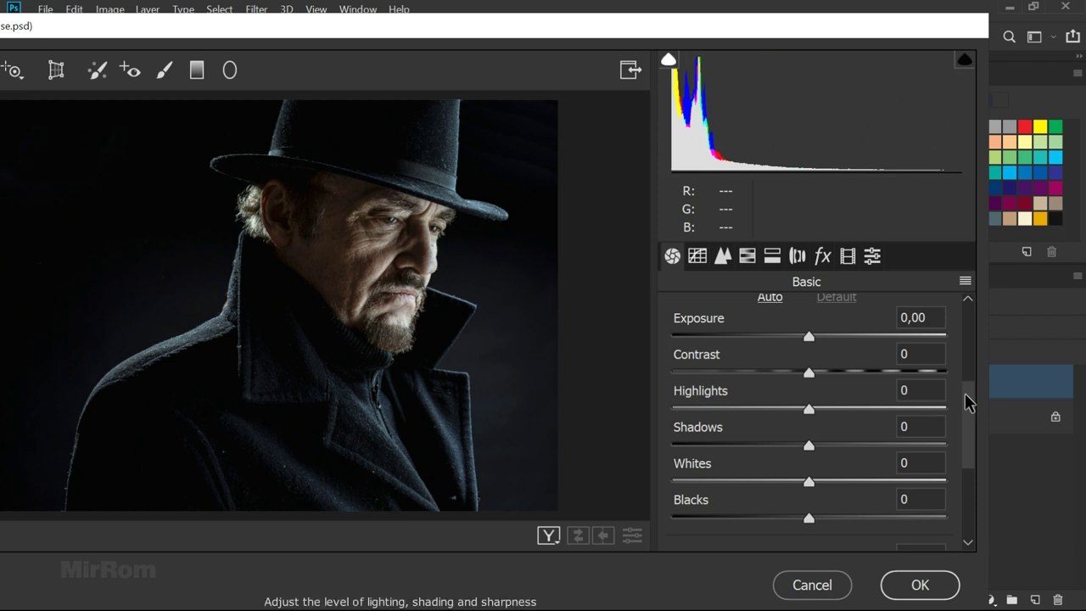
pyautogui.moveTo(808, 374); pyautogui.dragTo(831, 380)
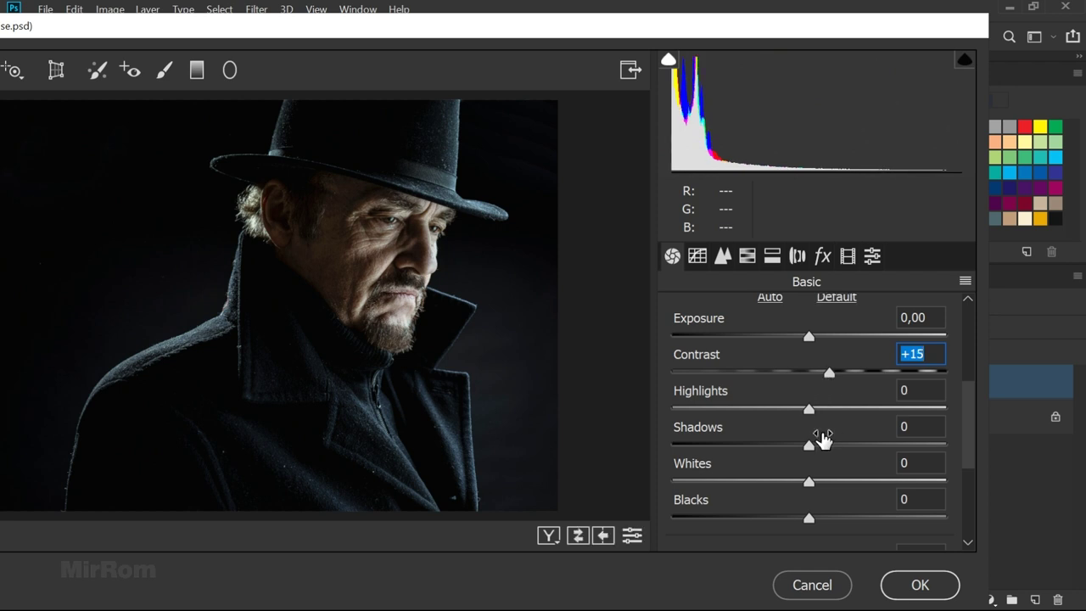
pyautogui.moveTo(810, 410); pyautogui.dragTo(741, 416)
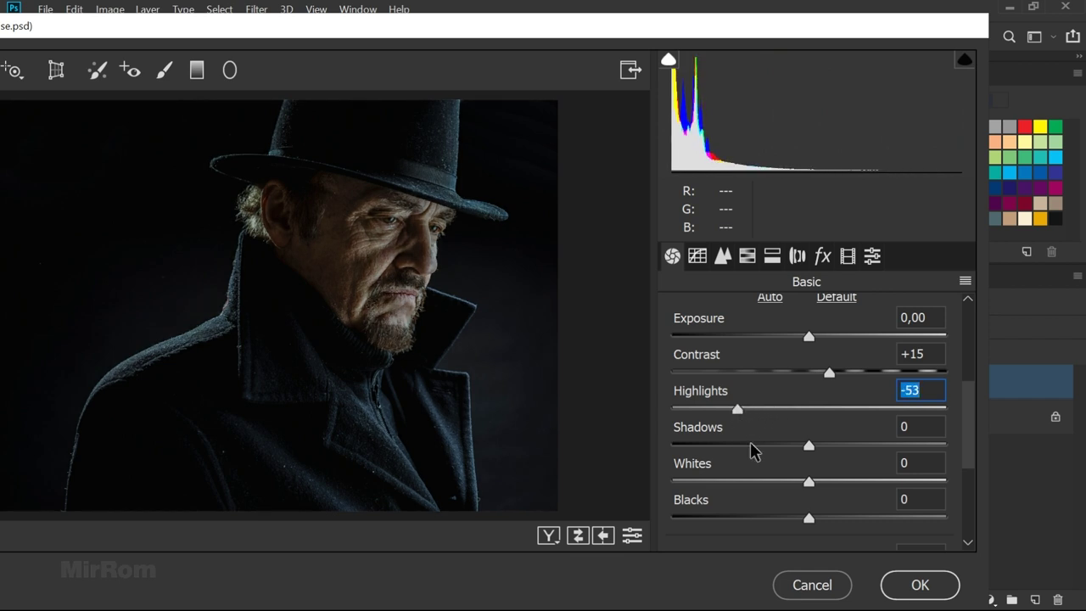
pyautogui.moveTo(807, 443); pyautogui.dragTo(860, 443)
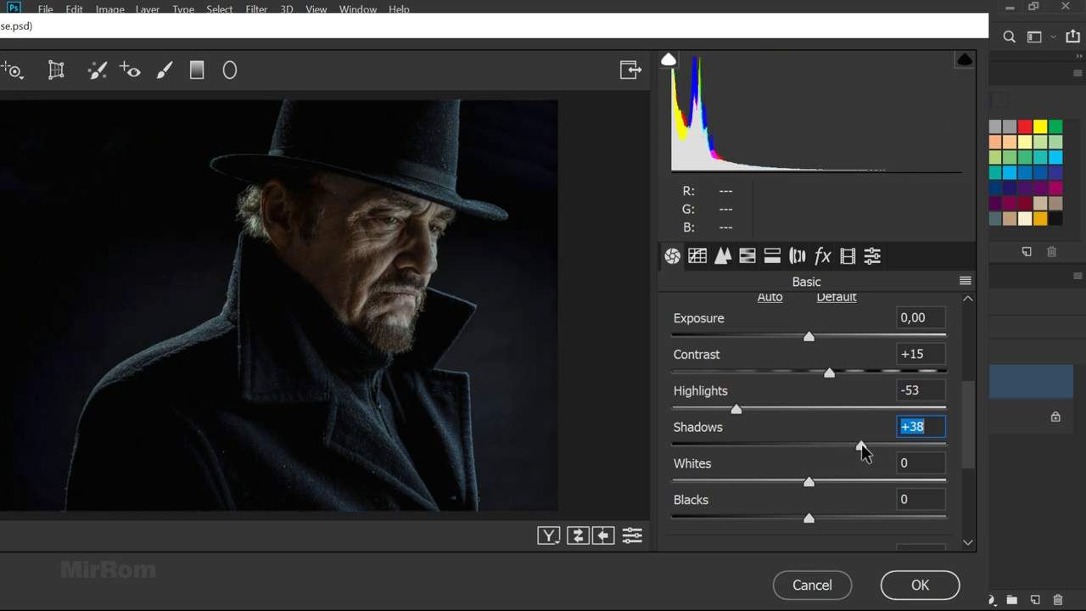
pyautogui.moveTo(829, 377); pyautogui.dragTo(840, 377)
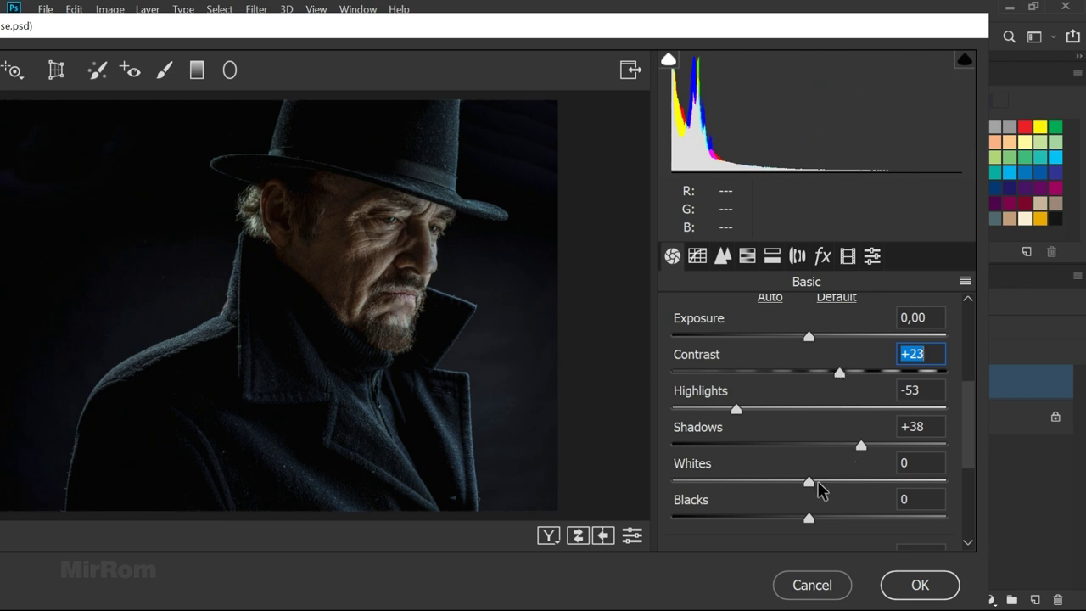
pyautogui.moveTo(811, 482); pyautogui.dragTo(828, 487)
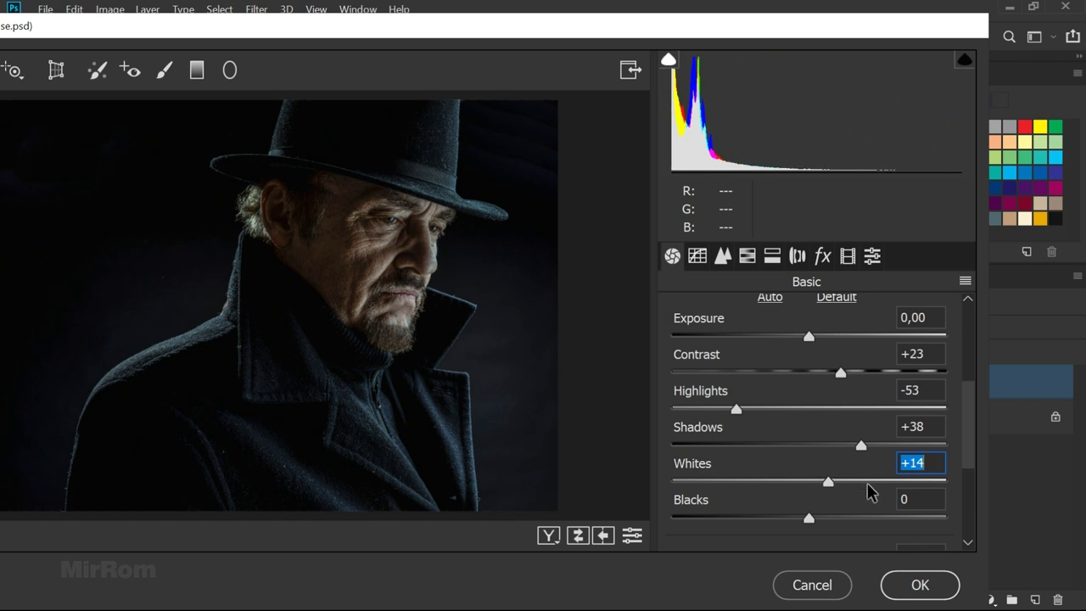
pyautogui.moveTo(809, 520); pyautogui.dragTo(800, 517)
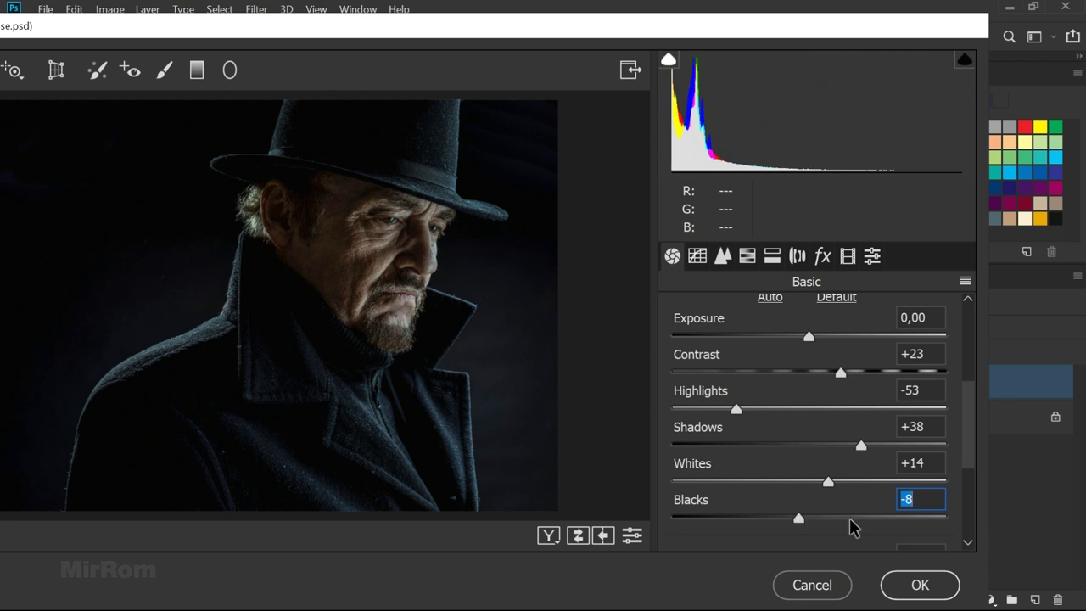
pyautogui.scroll(1, 373, 267)
pyautogui.scroll(1, 373, 268)
pyautogui.scroll(1, 374, 267)
pyautogui.scroll(-1, 371, 263)
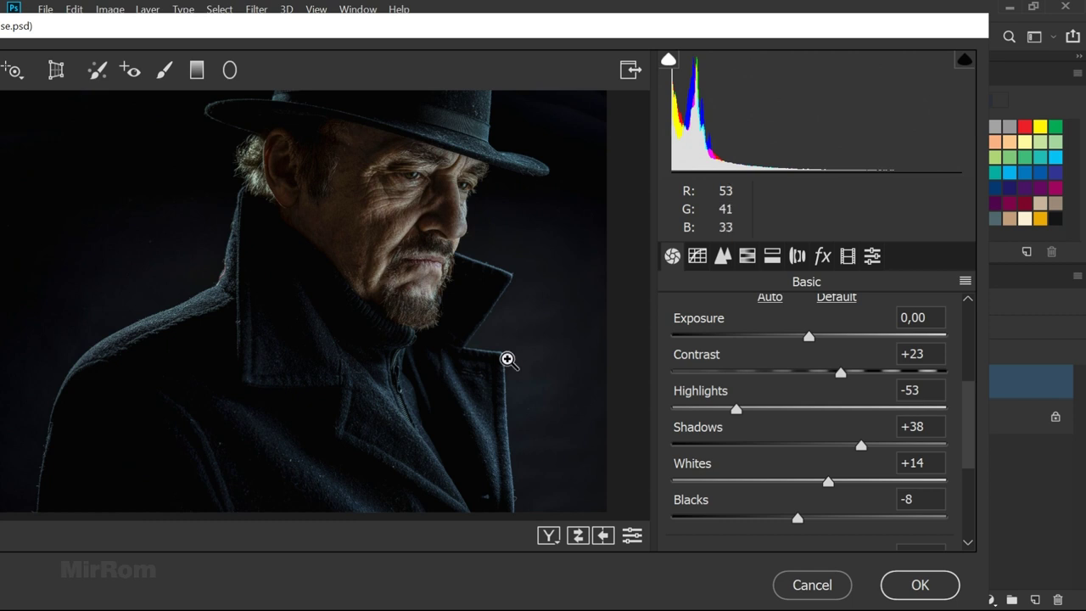
pyautogui.click(916, 585)
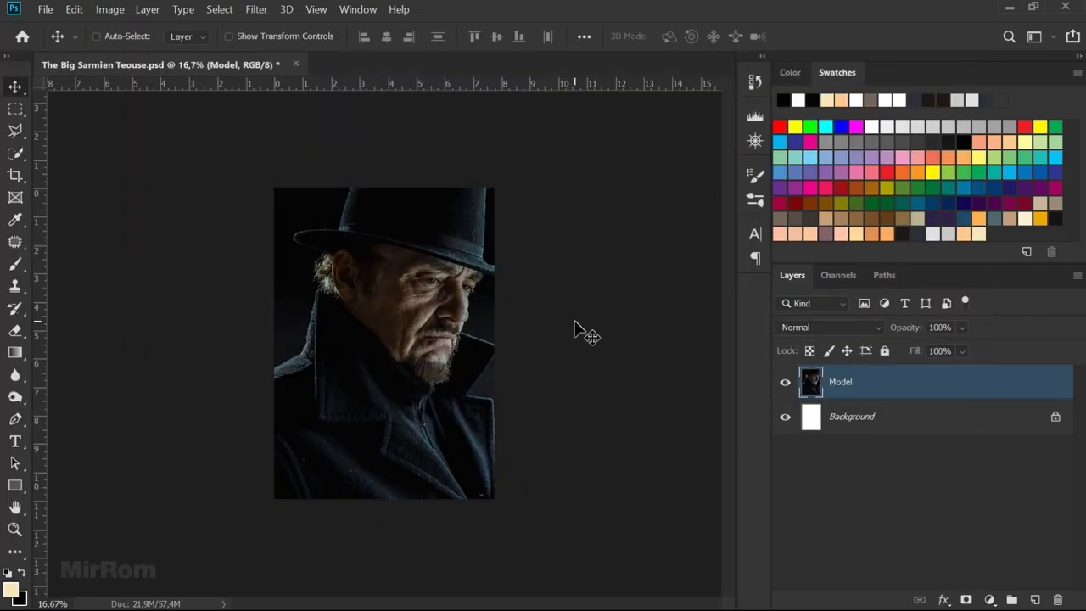
# Add a new layer above Model and fill it with 50% Gray
pyautogui.hotkey('ctrl', '+')
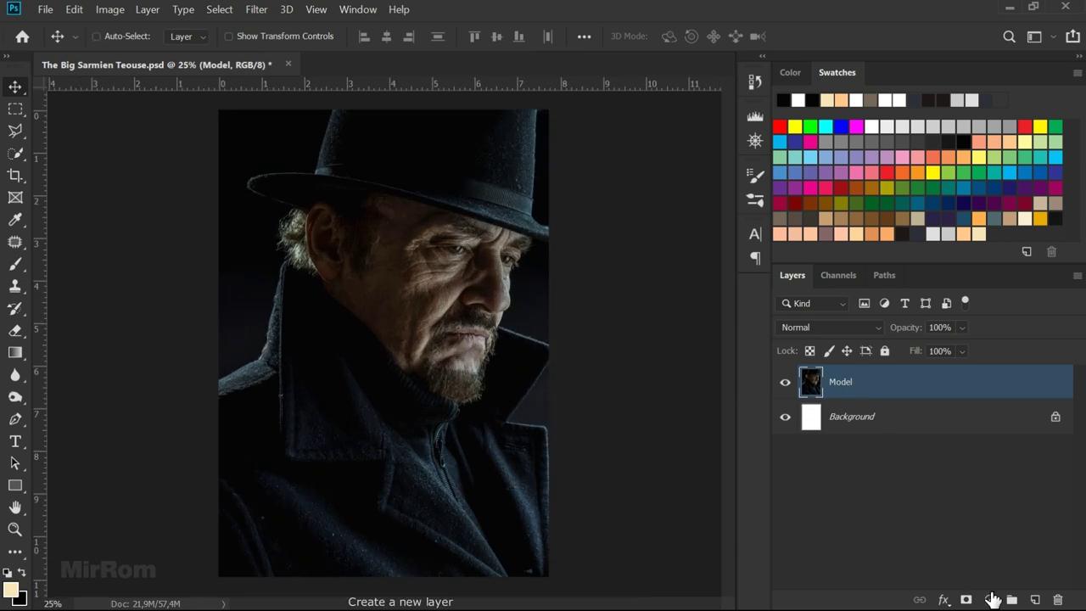
pyautogui.click(1035, 600)
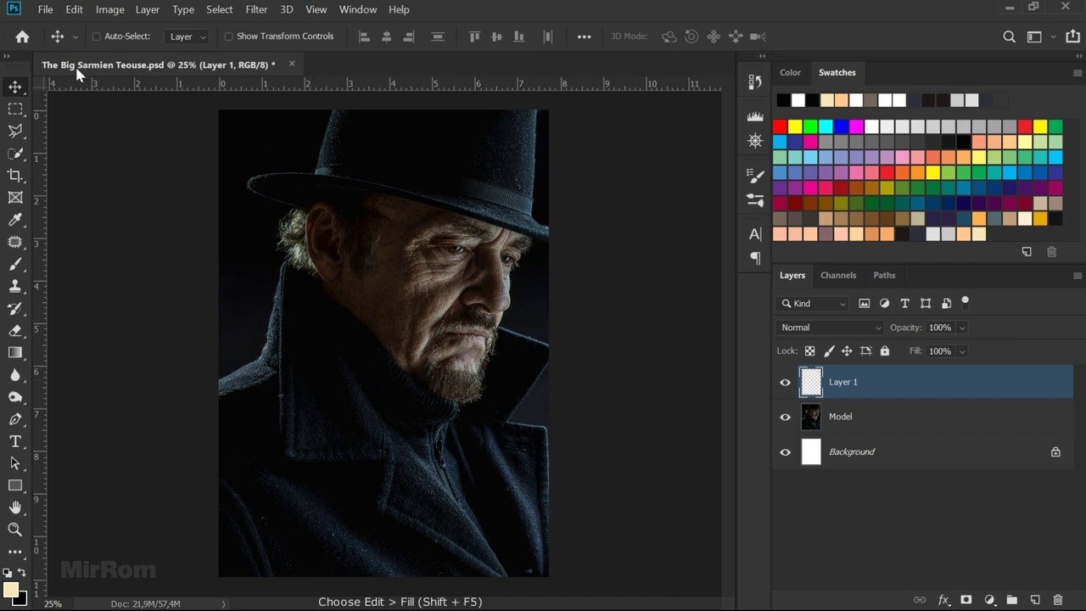
pyautogui.click(73, 12)
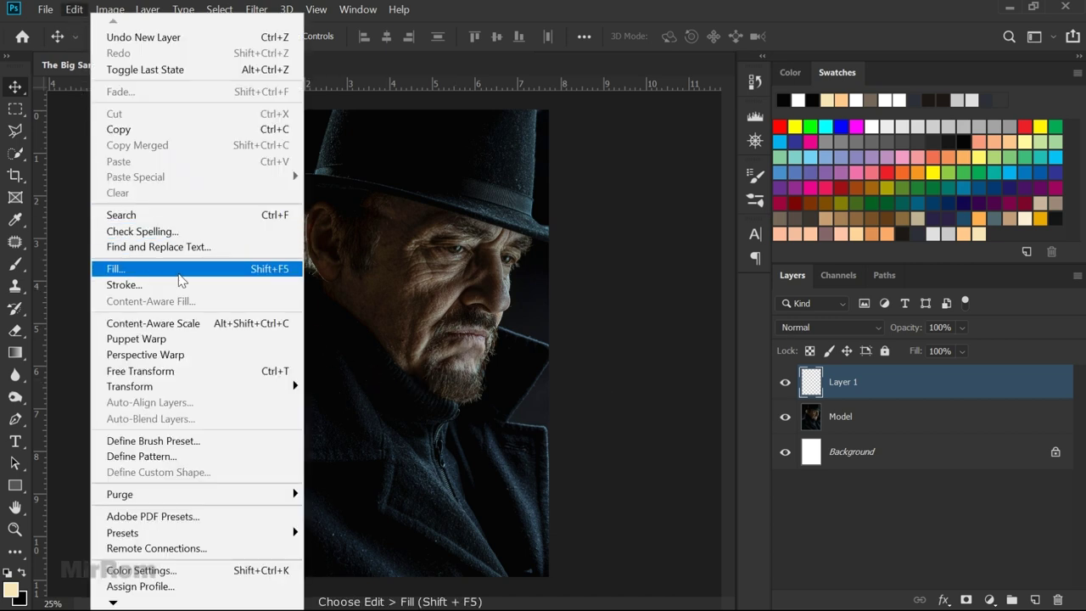
pyautogui.click(227, 269)
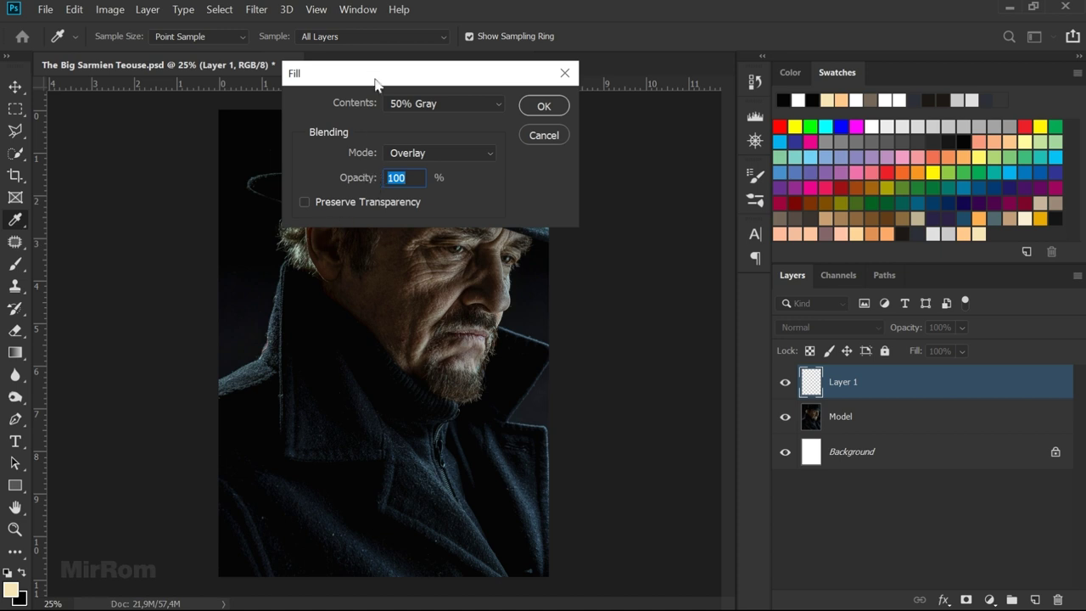
pyautogui.click(437, 106)
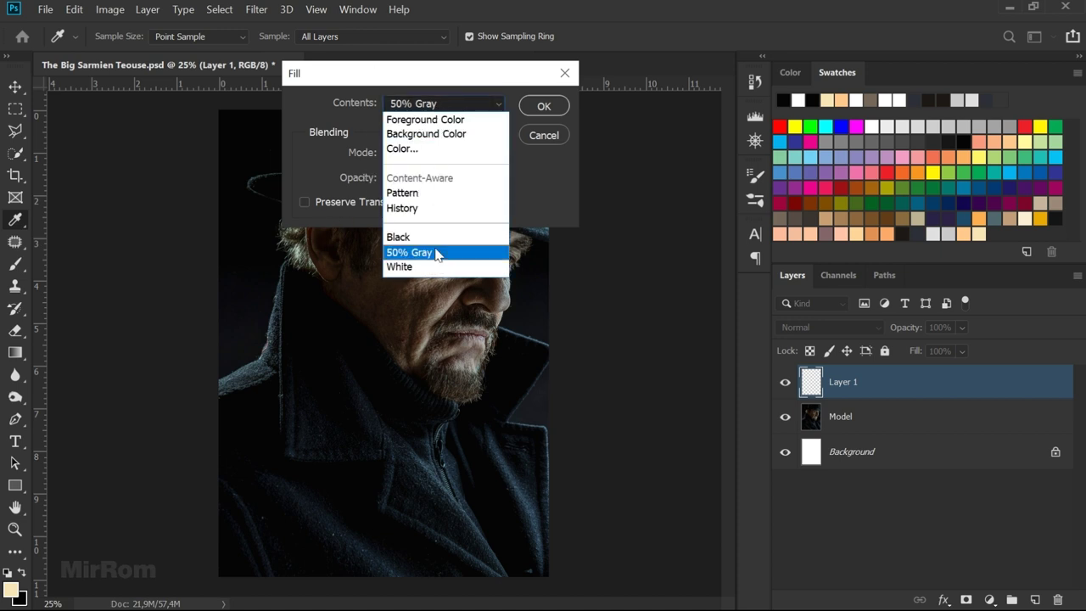
pyautogui.click(437, 253)
pyautogui.click(438, 153)
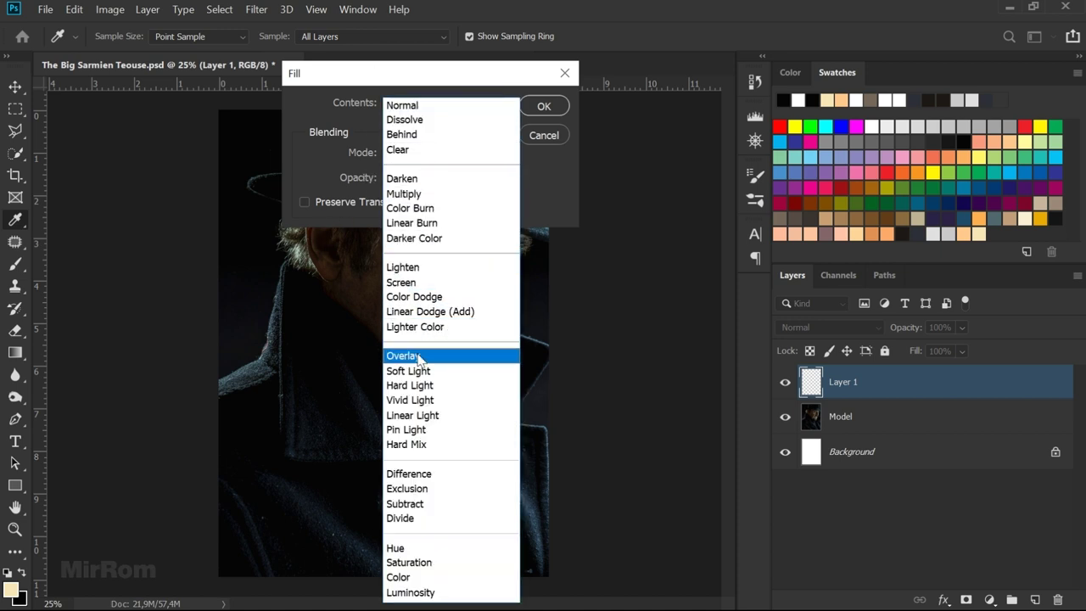
pyautogui.click(416, 356)
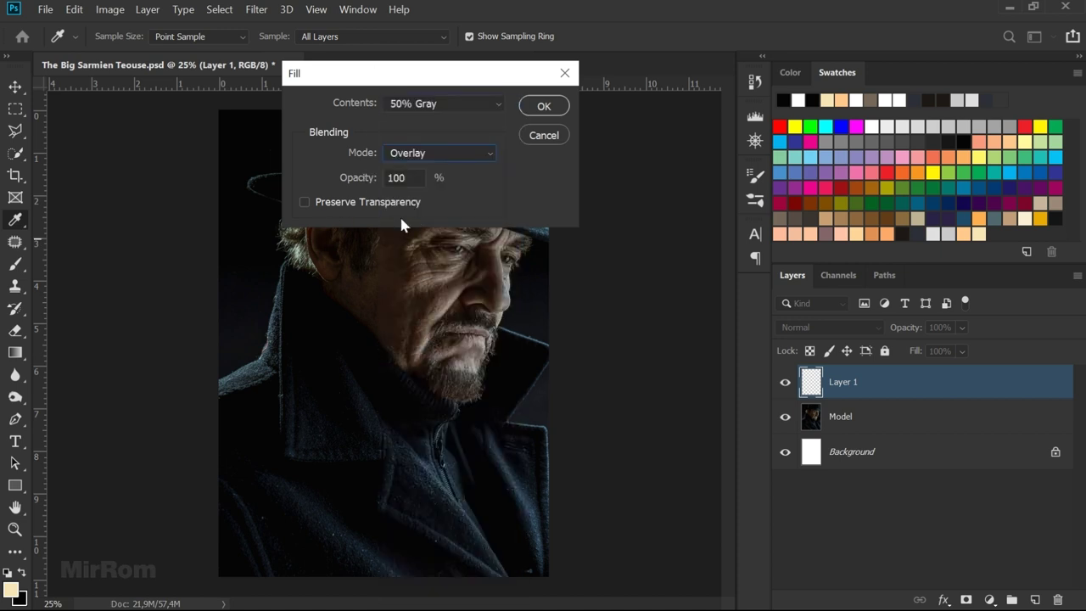
pyautogui.click(544, 107)
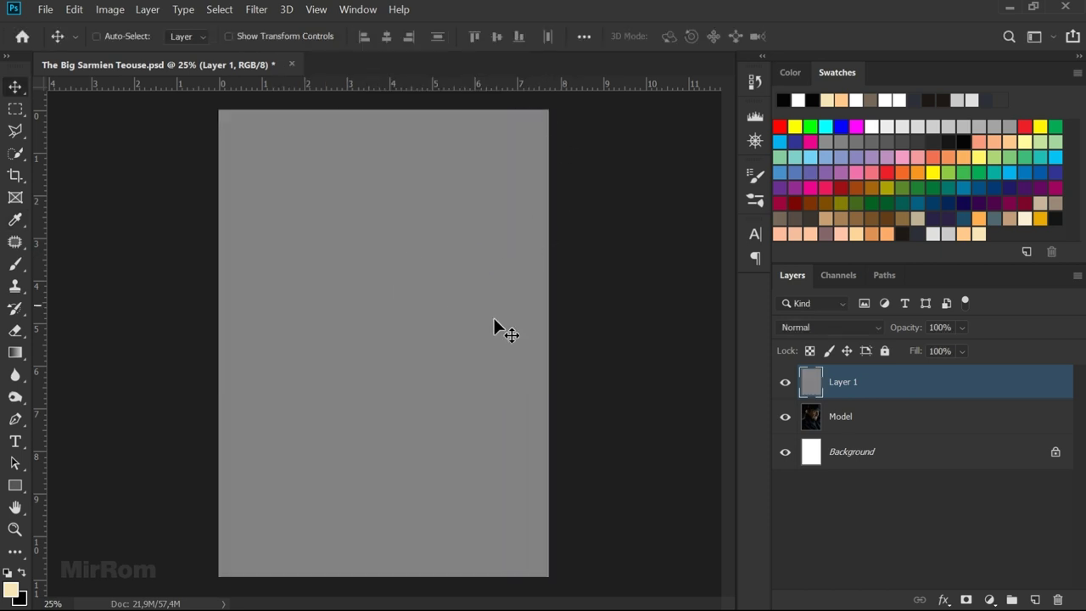
# Set Layer 1's blend mode to Overlay
pyautogui.click(810, 330)
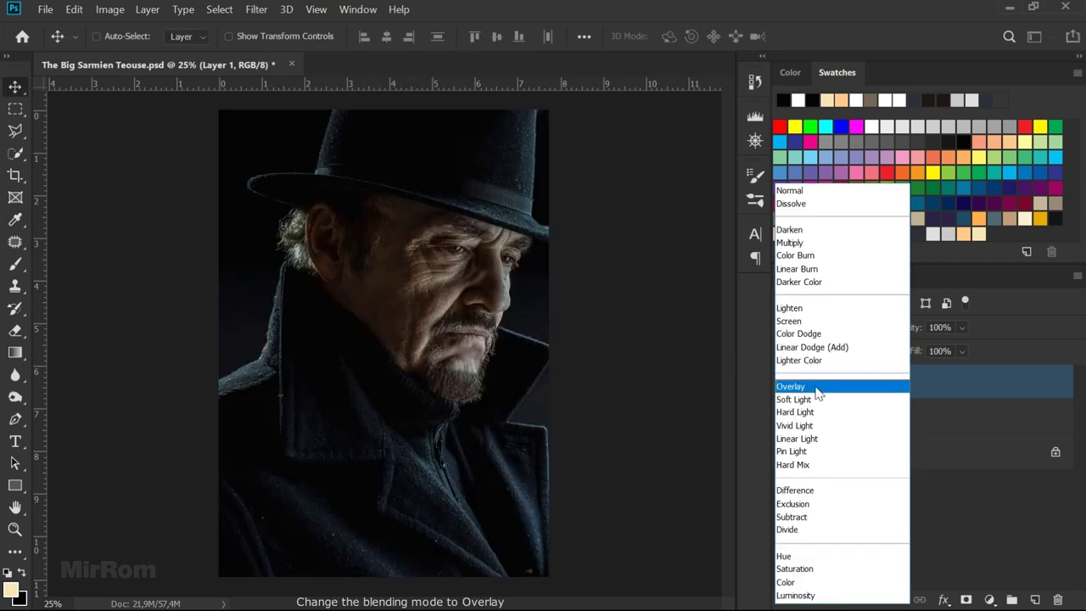
pyautogui.click(817, 392)
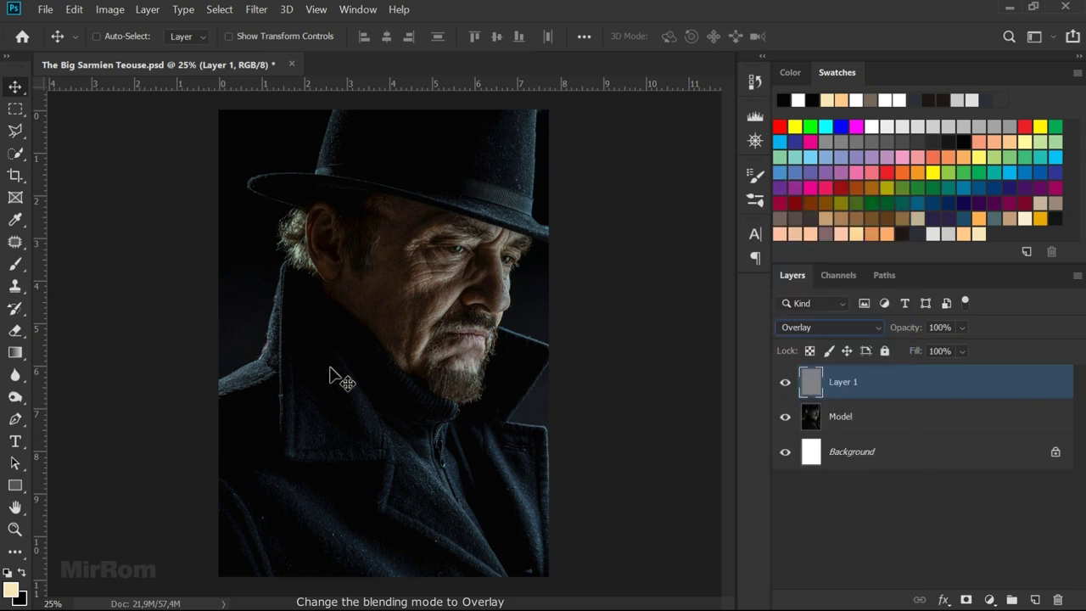
pyautogui.moveTo(15, 397); pyautogui.dragTo(102, 418)
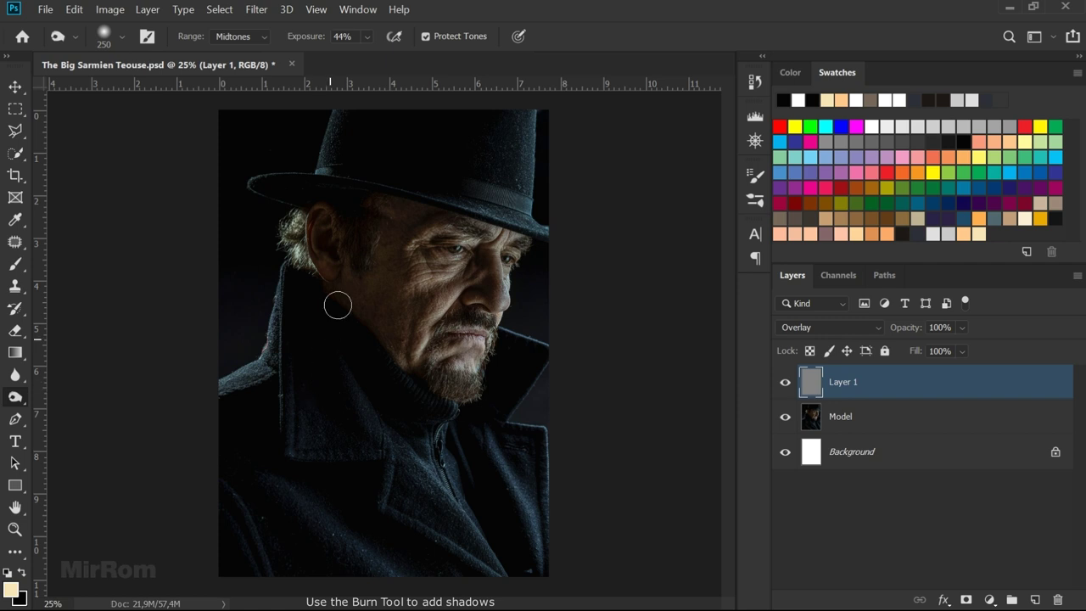
# Set Burn exposure to 45% and darken the temple and under-eye shadows
pyautogui.click(367, 37)
pyautogui.moveTo(381, 56); pyautogui.dragTo(383, 59)
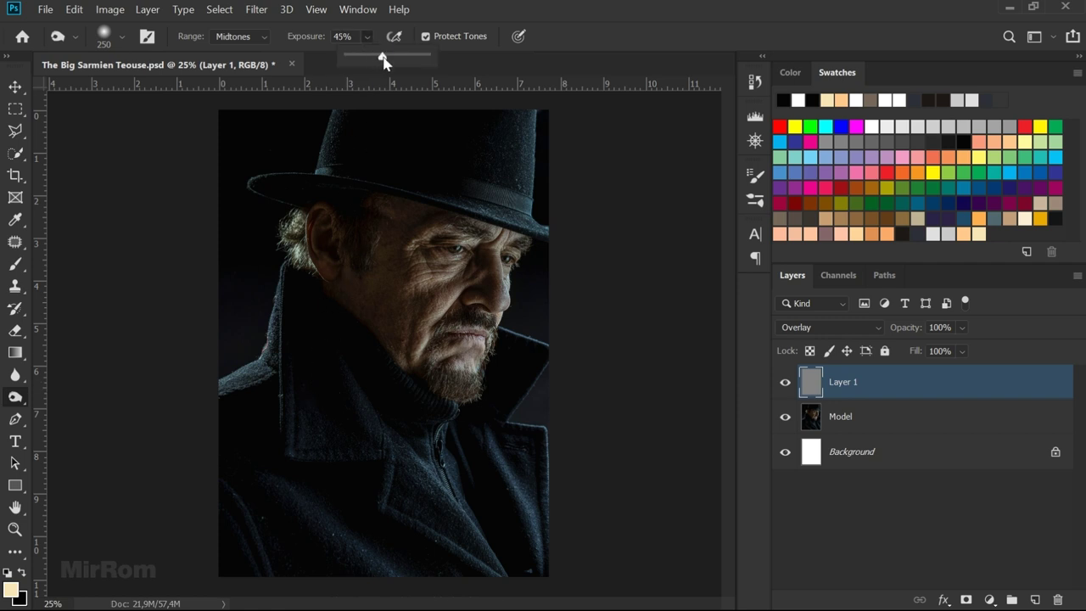
pyautogui.click(404, 260)
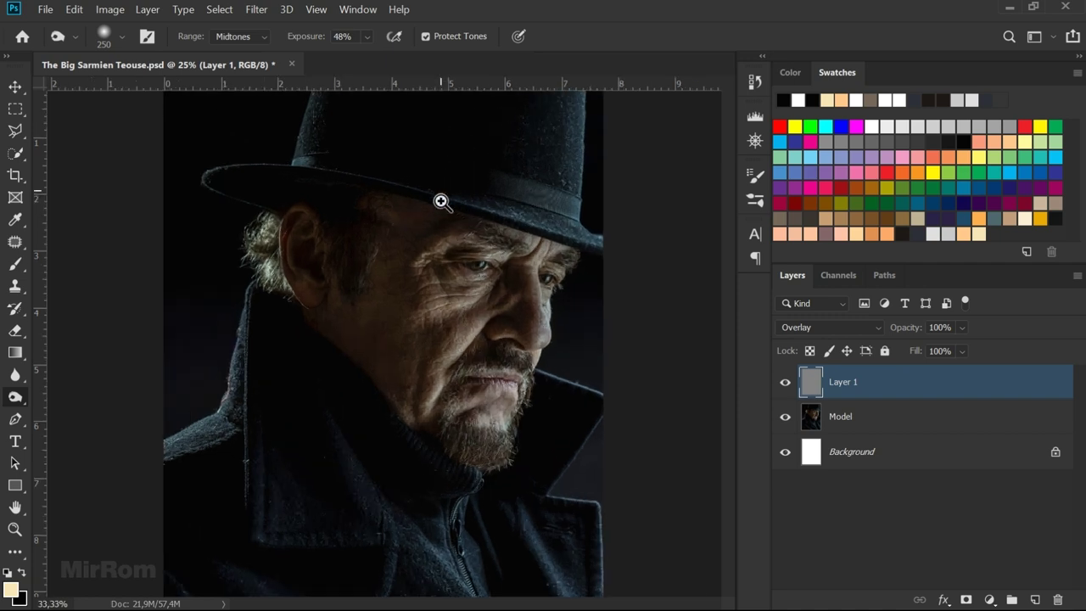
pyautogui.hotkey('ctrl', '+')
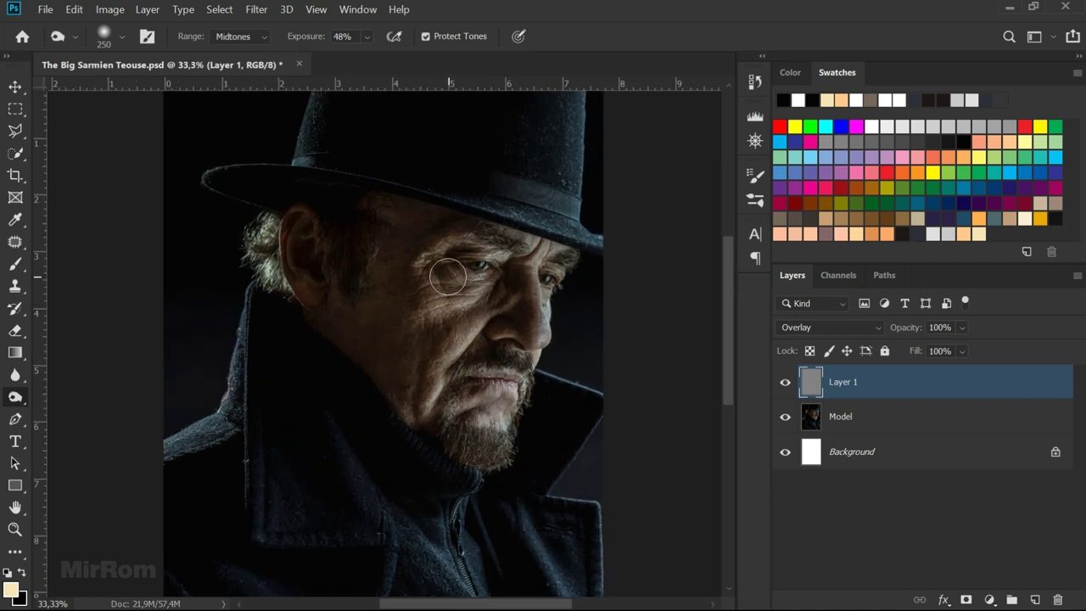
pyautogui.press(']')
pyautogui.press(']')
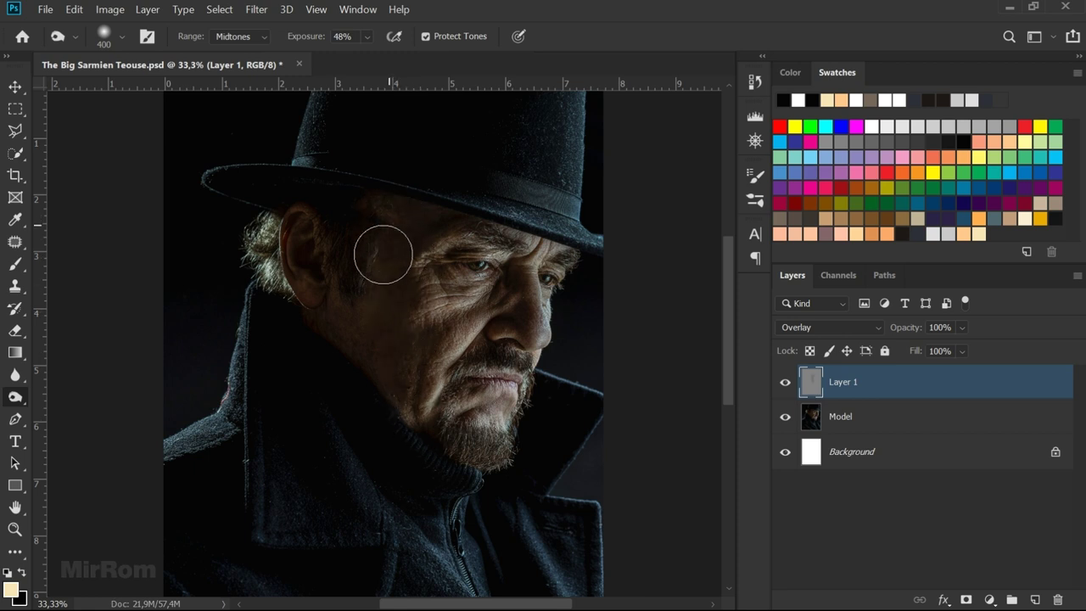
pyautogui.press(']')
pyautogui.press(']')
pyautogui.press('[')
pyautogui.moveTo(364, 194); pyautogui.dragTo(412, 230)
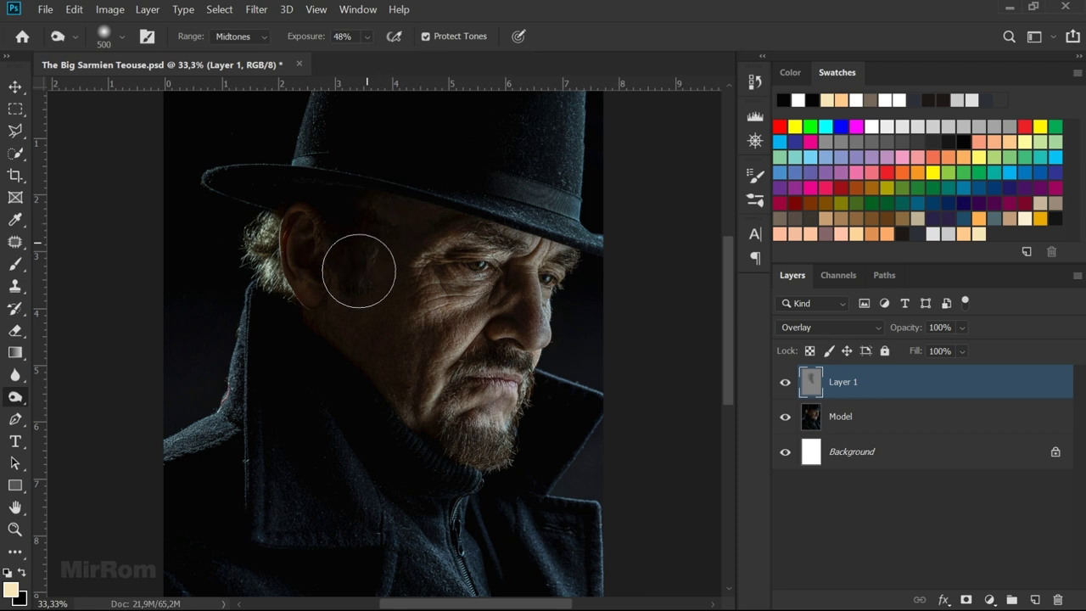
pyautogui.press('[')
pyautogui.press('[')
pyautogui.press('[')
pyautogui.press('[')
pyautogui.press('[')
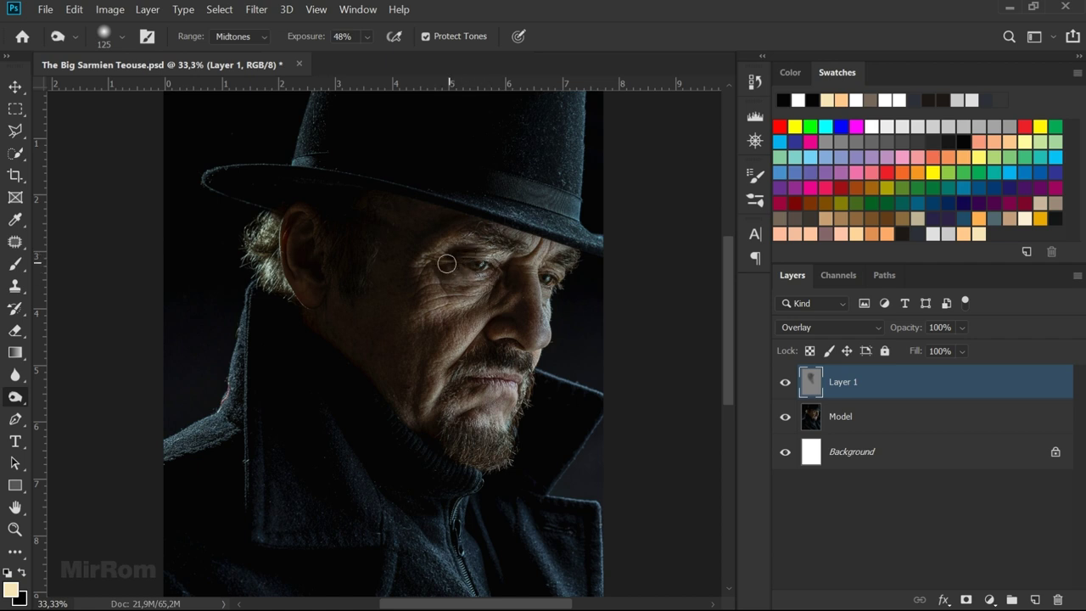
pyautogui.moveTo(448, 273); pyautogui.dragTo(465, 292)
# Compare with Layer 1 toggled and retune burn exposure from 30% to 44%
pyautogui.press(']')
pyautogui.press(']')
pyautogui.press(']')
pyautogui.press('[')
pyautogui.press('[')
pyautogui.press('[')
pyautogui.press(']')
pyautogui.press(']')
pyautogui.press(']')
pyautogui.press('[')
pyautogui.press('[')
pyautogui.press('[')
pyautogui.click(785, 382)
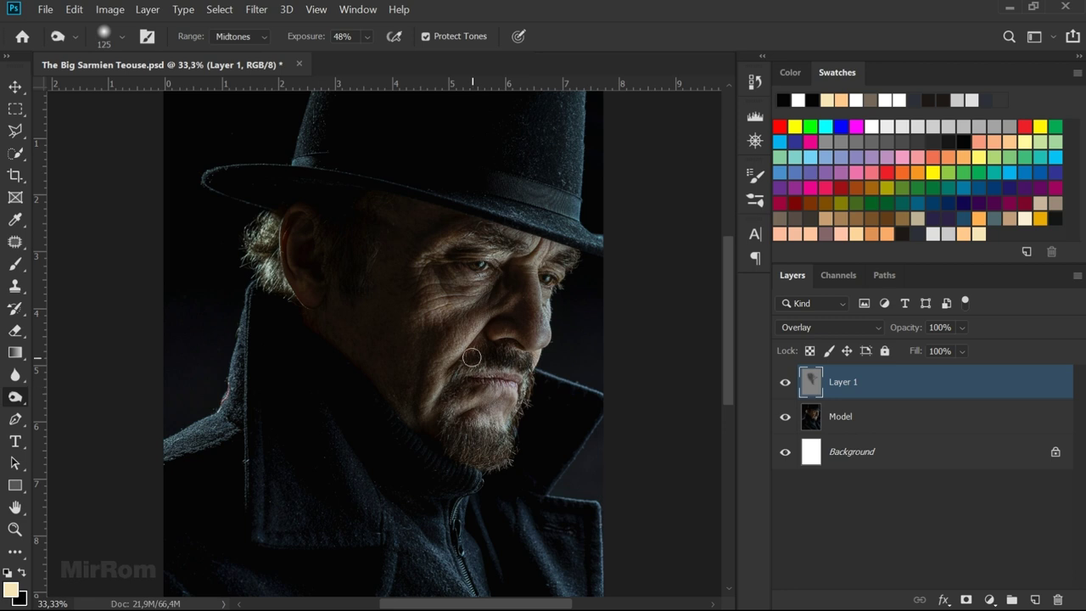
pyautogui.press('[')
pyautogui.press('[')
pyautogui.press('[')
pyautogui.press(']')
pyautogui.press(']')
pyautogui.moveTo(366, 36); pyautogui.dragTo(382, 90)
pyautogui.press('[')
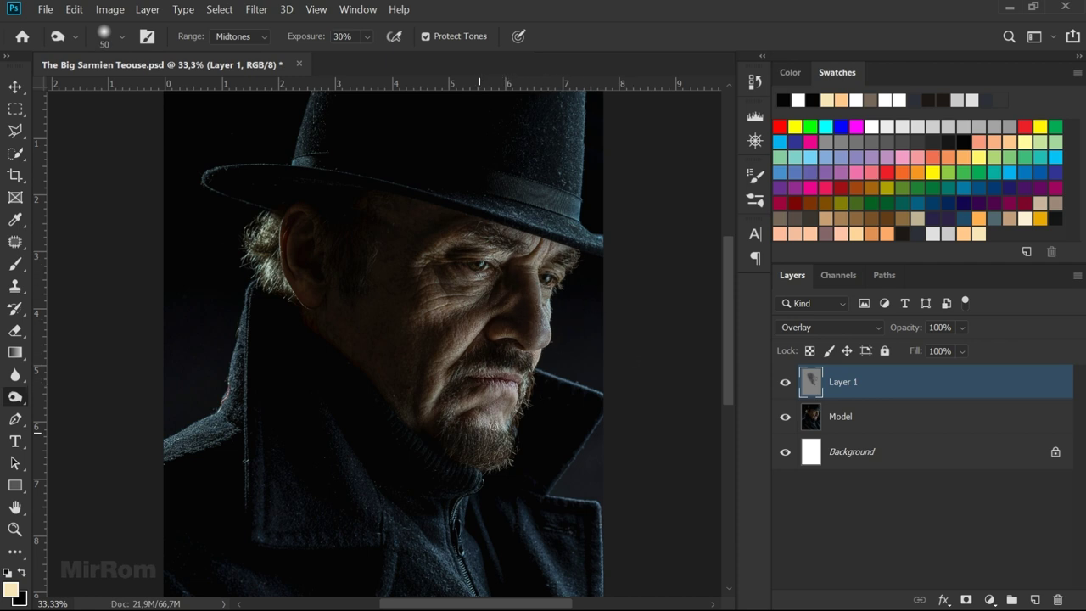
pyautogui.press(']')
pyautogui.press(']')
pyautogui.press(']')
pyautogui.click(785, 383)
pyautogui.click(784, 383)
pyautogui.moveTo(310, 36); pyautogui.dragTo(320, 37)
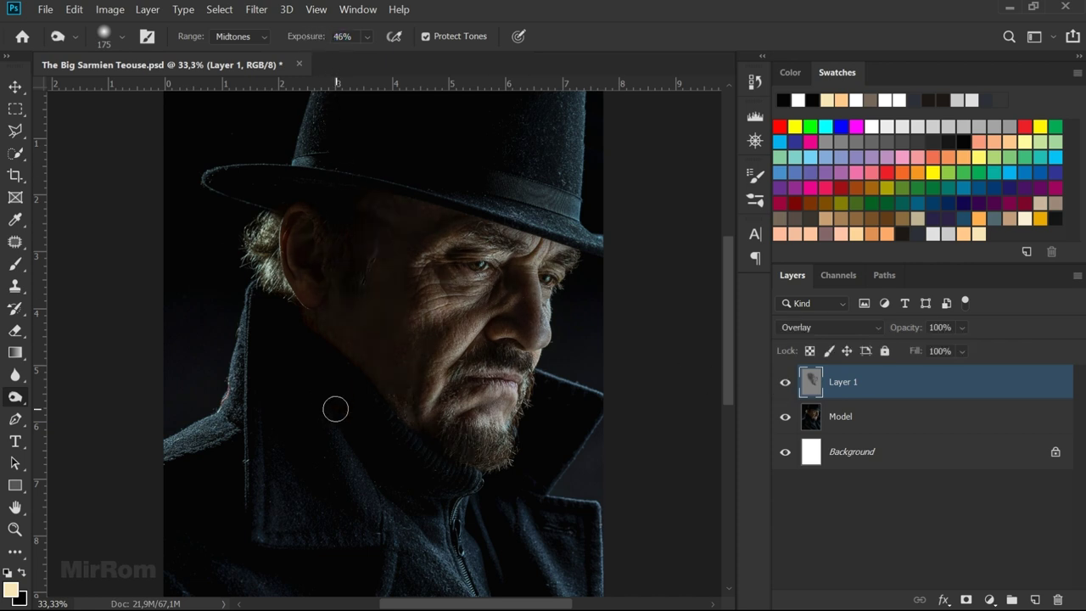
# Burn the lower coat, zipper area, left side of the coat and top of the hat
pyautogui.press(']')
pyautogui.press(']')
pyautogui.press(']')
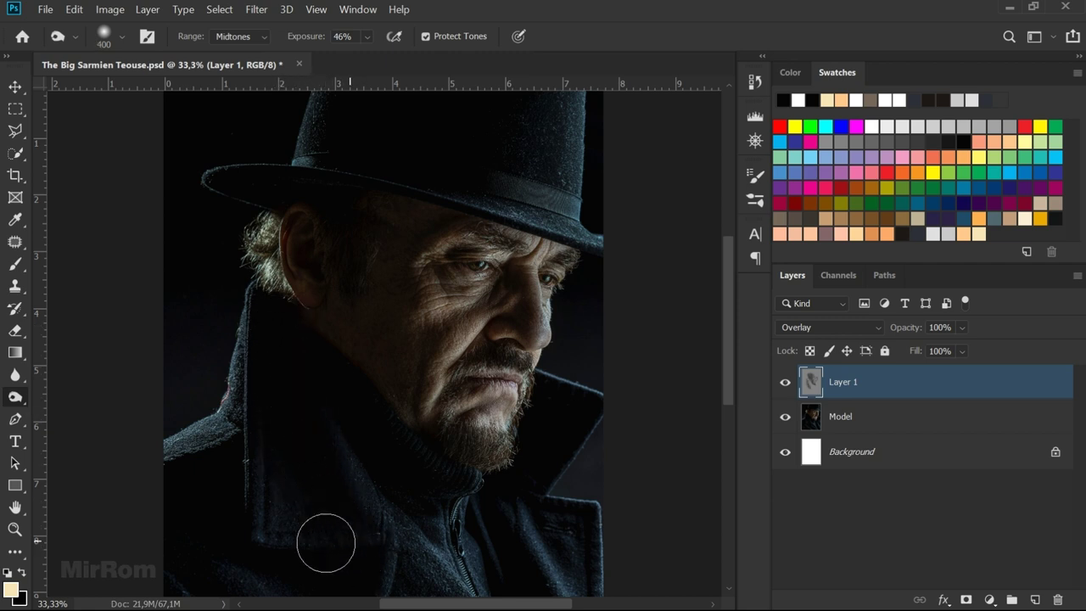
pyautogui.press('[')
pyautogui.press('[')
pyautogui.moveTo(449, 492); pyautogui.dragTo(387, 477)
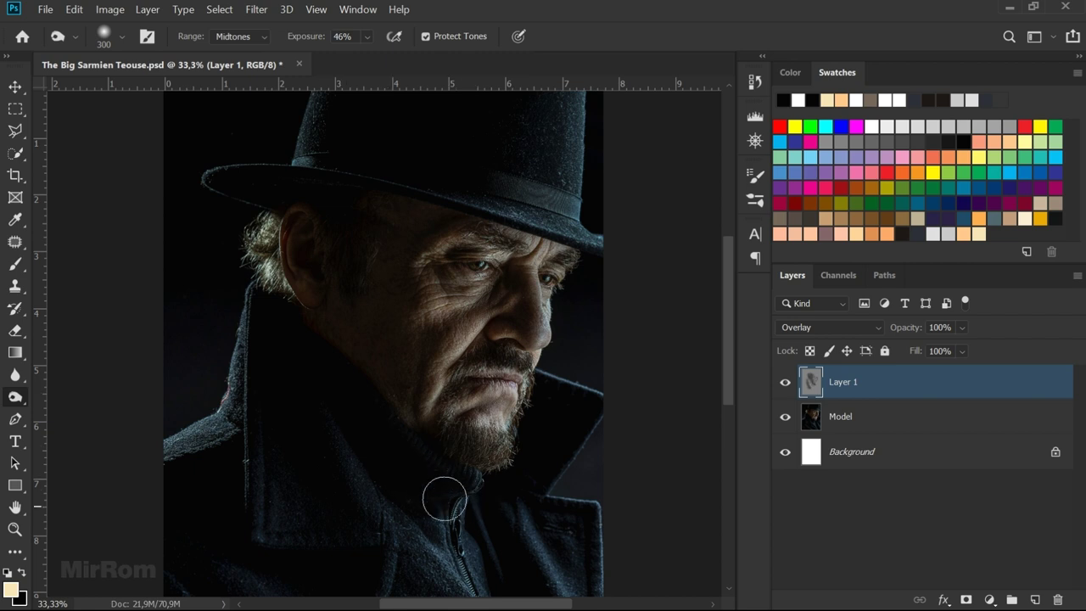
pyautogui.press('[')
pyautogui.press('[')
pyautogui.moveTo(407, 507); pyautogui.dragTo(467, 514)
pyautogui.scroll(-1, 467, 514)
pyautogui.scroll(-2, 462, 509)
pyautogui.scroll(-2, 456, 506)
pyautogui.press(']')
pyautogui.press(']')
# Darken along the hair and collar edge with a 500 px brush
pyautogui.press(']')
pyautogui.press(']')
pyautogui.moveTo(410, 395)
pyautogui.mouseDown()
pyautogui.moveTo(461, 459)
pyautogui.moveTo(543, 504)
pyautogui.moveTo(473, 514)
pyautogui.mouseUp()
pyautogui.moveTo(327, 409)
pyautogui.mouseDown()
pyautogui.moveTo(232, 427)
pyautogui.moveTo(196, 381)
pyautogui.moveTo(444, 497)
pyautogui.mouseUp()
pyautogui.press('[')
pyautogui.press('[')
pyautogui.moveTo(504, 355)
pyautogui.mouseDown()
pyautogui.moveTo(591, 337)
pyautogui.moveTo(519, 402)
pyautogui.mouseUp()
pyautogui.scroll(5, 519, 403)
pyautogui.press(']')
pyautogui.press(']')
pyautogui.press(']')
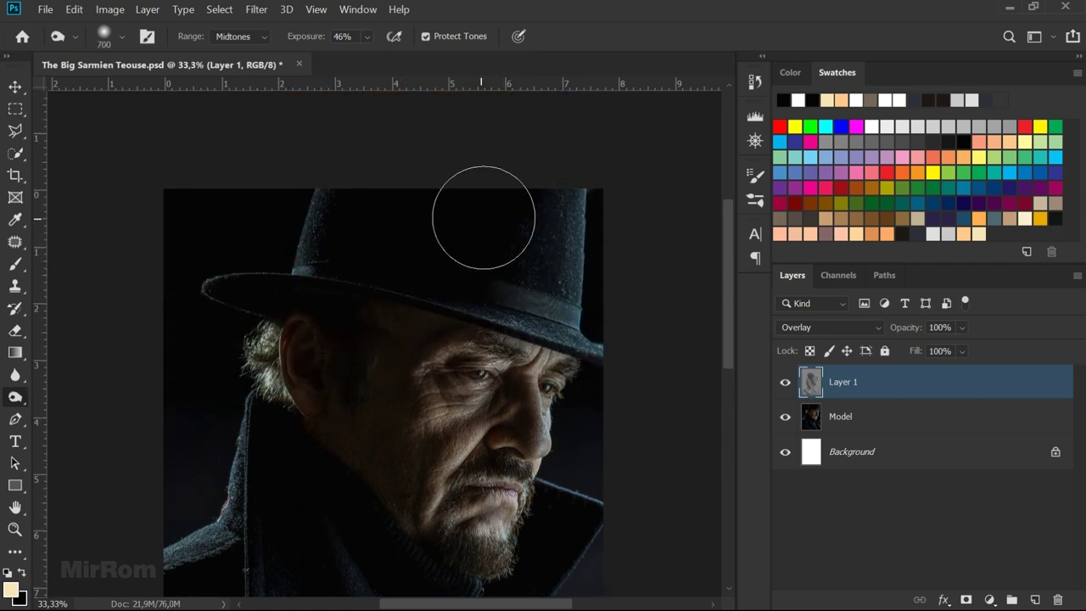
pyautogui.press('[')
pyautogui.press('[')
pyautogui.moveTo(484, 334); pyautogui.dragTo(264, 403)
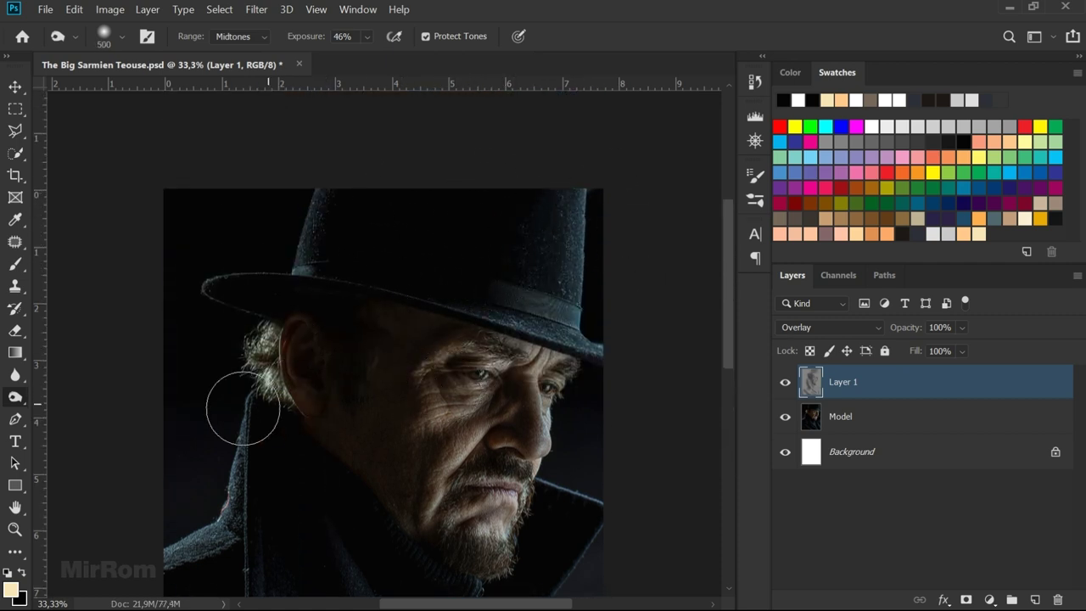
pyautogui.rightClick(17, 399)
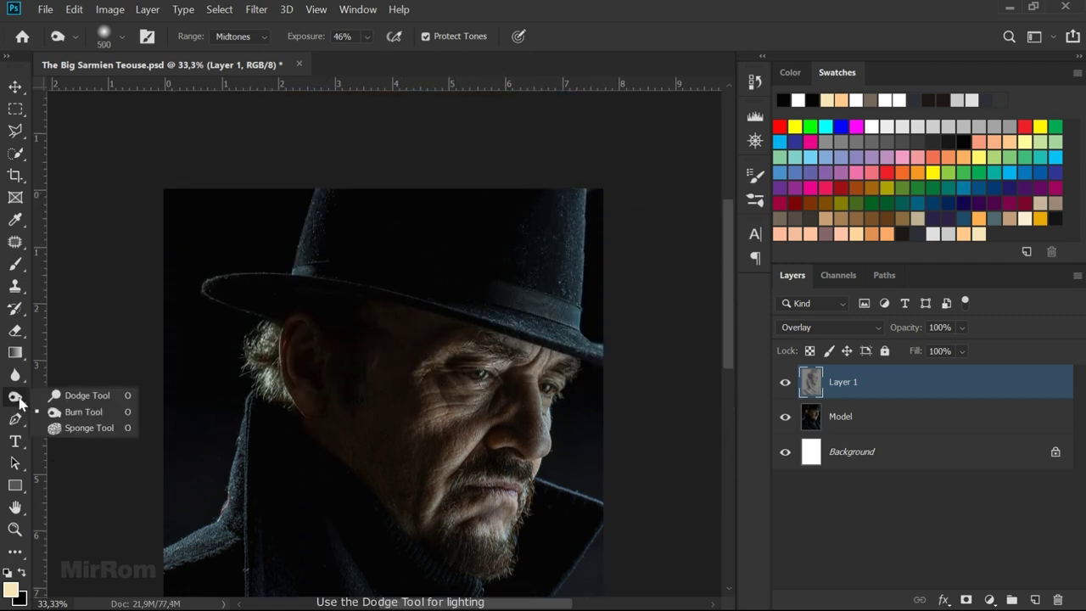
# Dodge the hat band and forehead with the Dodge Tool
pyautogui.click(105, 399)
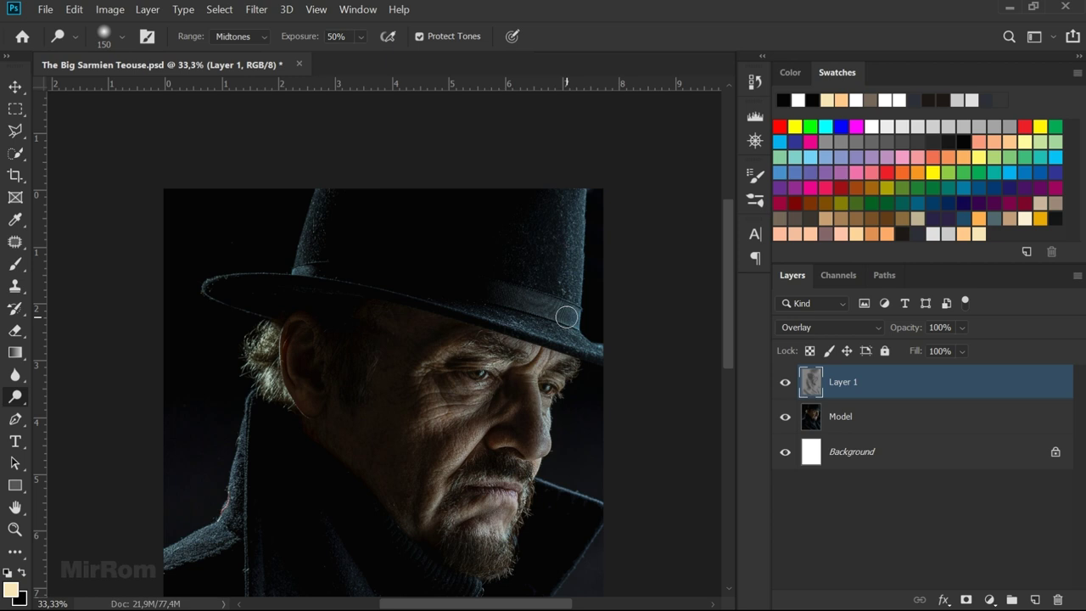
pyautogui.press(']')
pyautogui.moveTo(552, 314)
pyautogui.mouseDown()
pyautogui.moveTo(567, 313)
pyautogui.moveTo(481, 315)
pyautogui.mouseUp()
pyautogui.press(']')
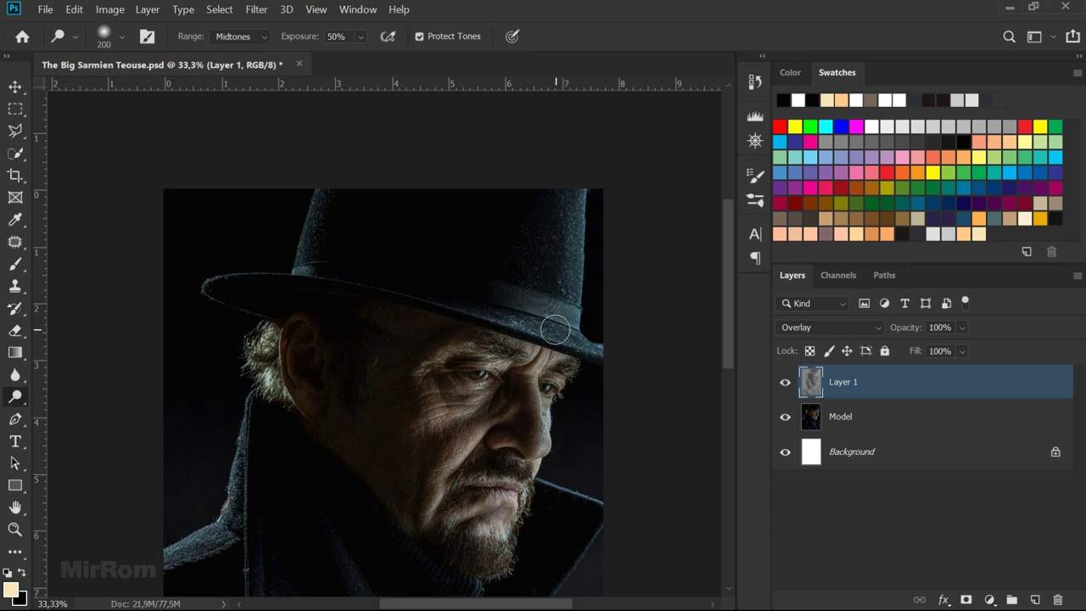
pyautogui.press('[')
pyautogui.press('[')
pyautogui.press('[')
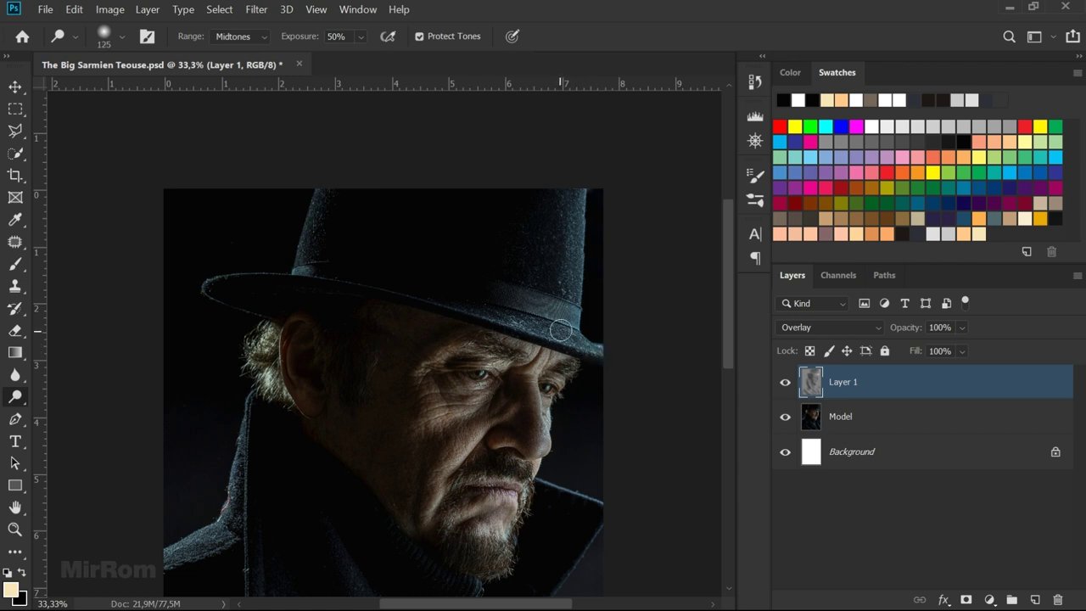
pyautogui.press(']')
pyautogui.press(']')
pyautogui.press(']')
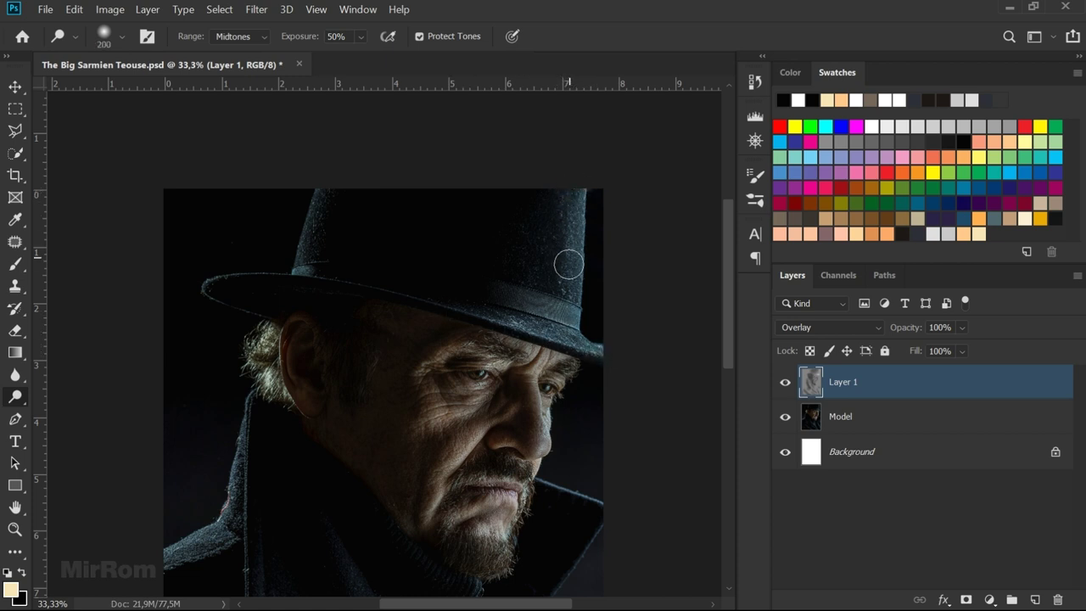
pyautogui.press('[')
pyautogui.press('[')
pyautogui.press('[')
pyautogui.moveTo(545, 357); pyautogui.dragTo(553, 365)
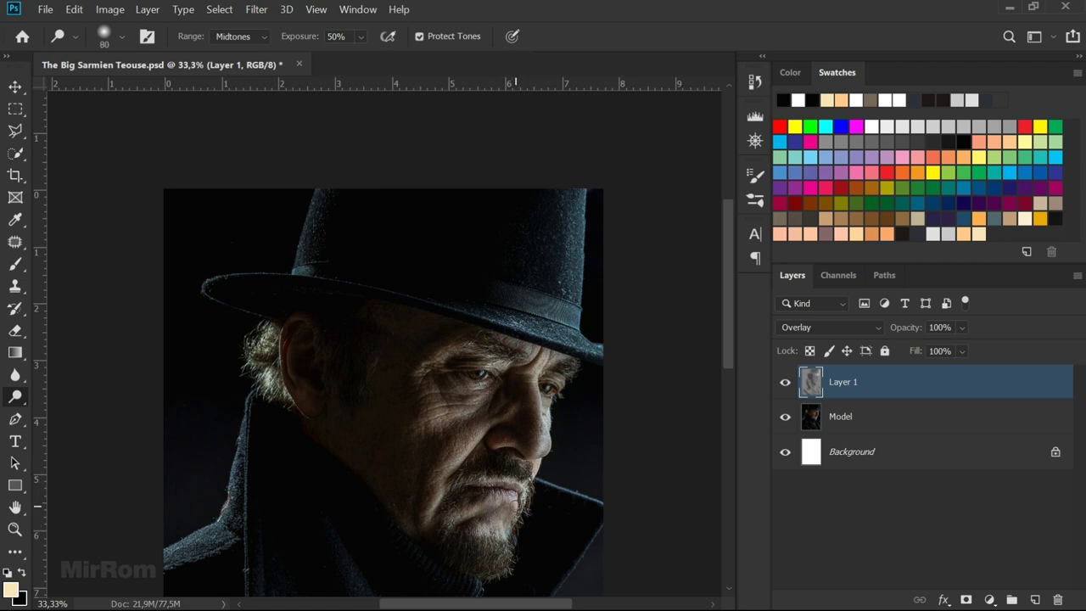
# Lower dodge exposure to 34% with a 90 px brush and compare with Layer 1 toggled
pyautogui.press(']')
pyautogui.press(']')
pyautogui.press(']')
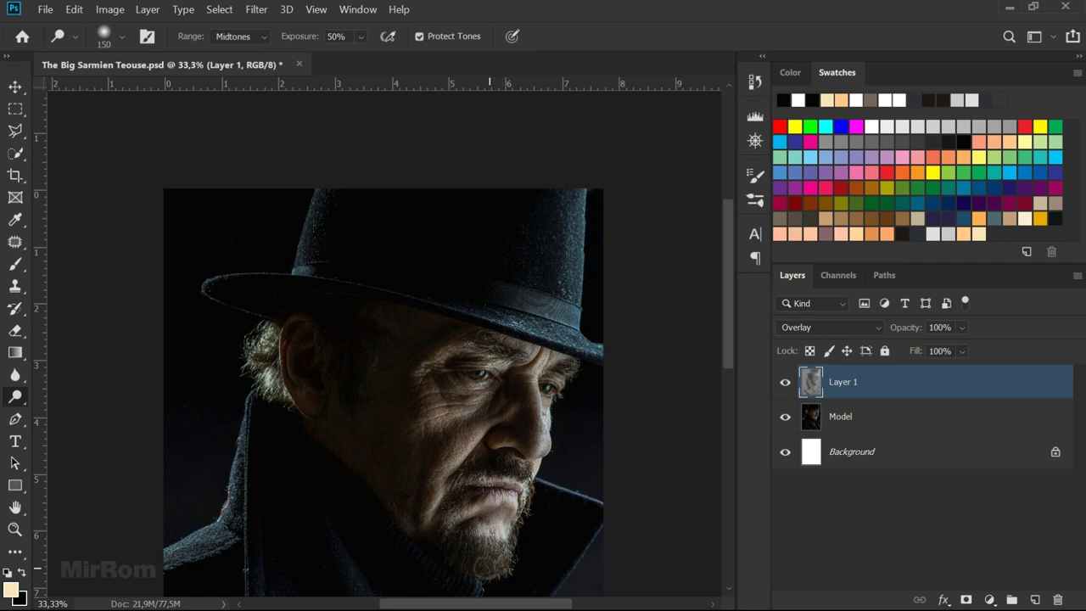
pyautogui.press('[')
pyautogui.press('[')
pyautogui.press('[')
pyautogui.moveTo(307, 42); pyautogui.dragTo(297, 42)
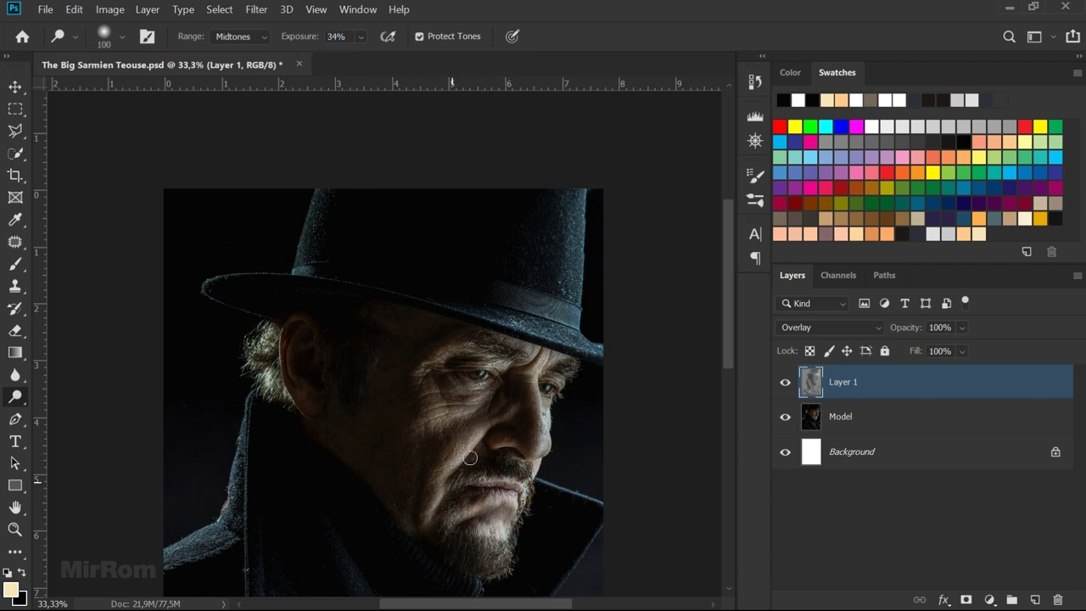
pyautogui.press('[')
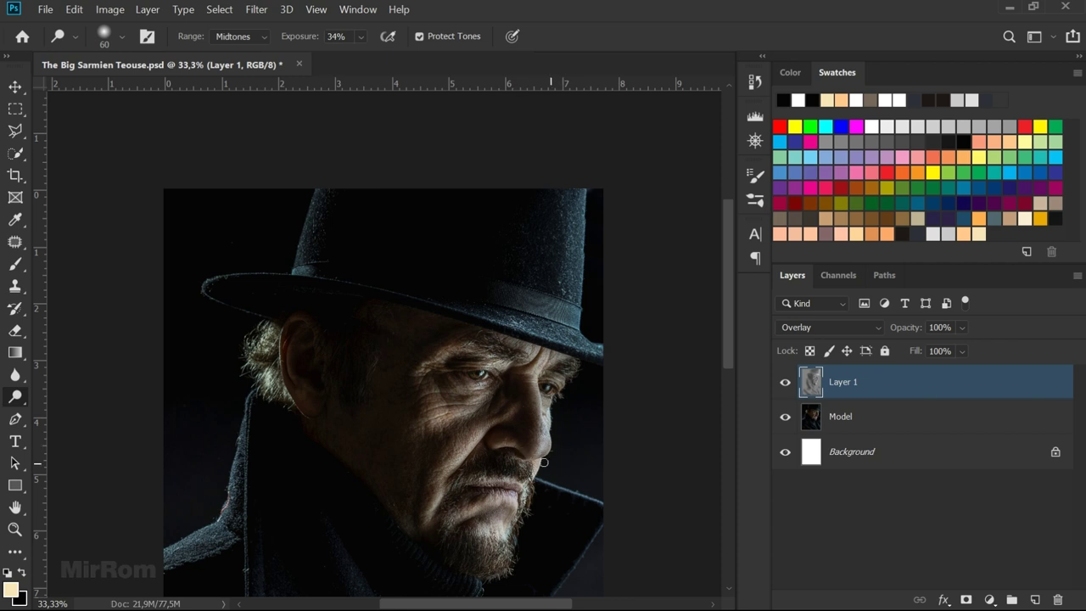
pyautogui.click(785, 383)
pyautogui.click(785, 383)
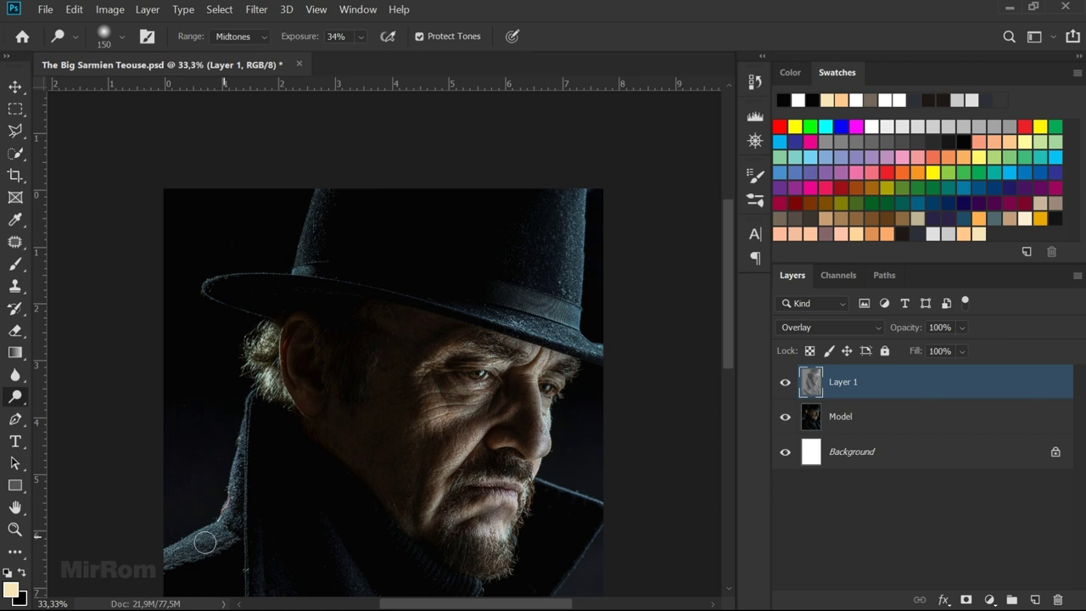
# Dodge the coat's left edge and fabric at 34%, then compare with Layer 1 toggled
pyautogui.moveTo(218, 538); pyautogui.dragTo(243, 441)
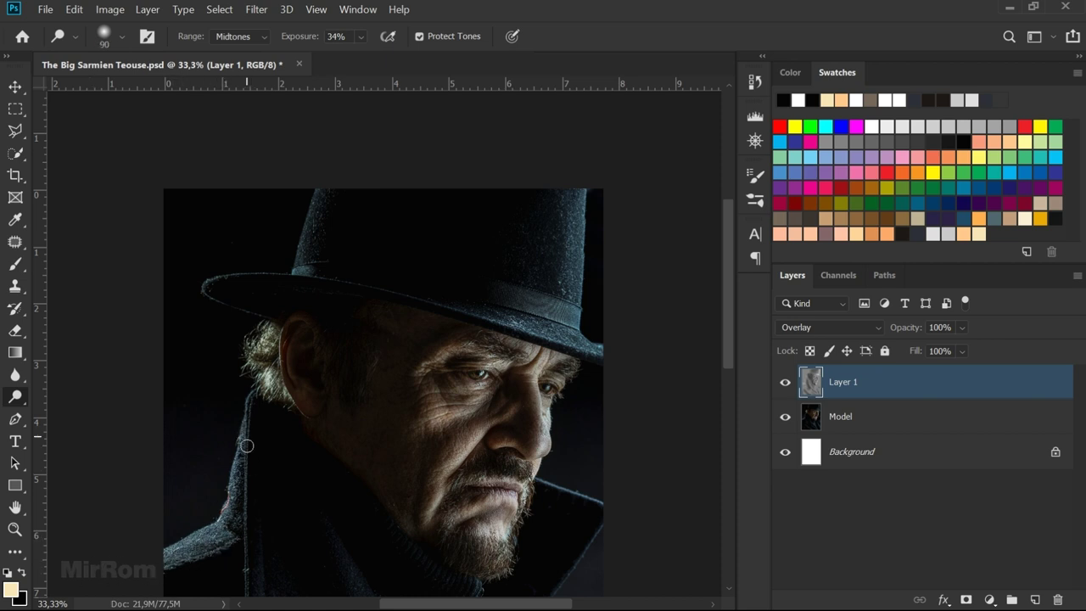
pyautogui.scroll(-5, 403, 514)
pyautogui.press(']')
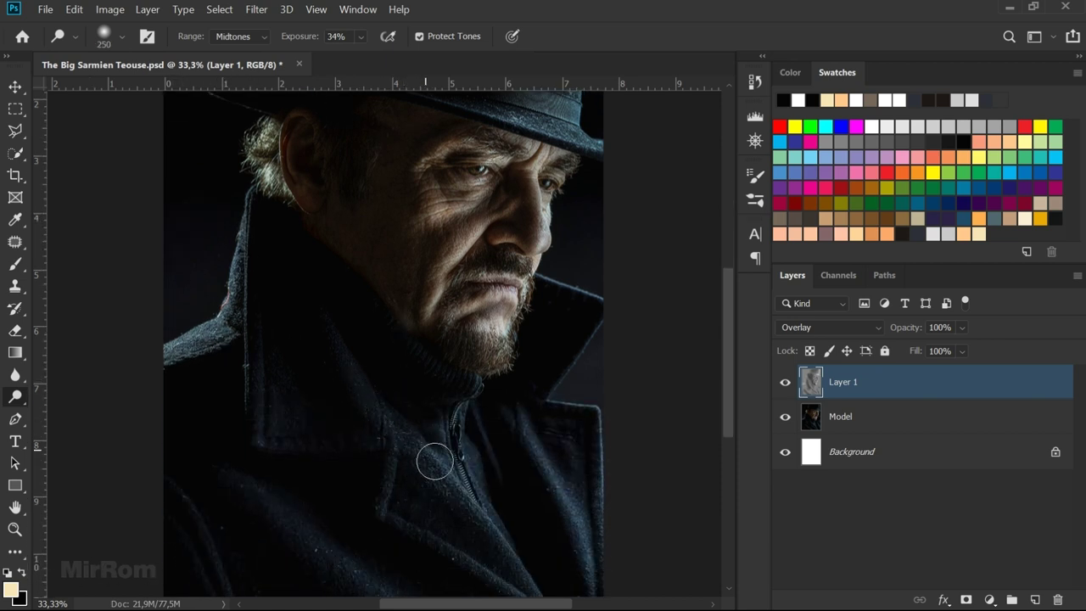
pyautogui.press('[')
pyautogui.press('[')
pyautogui.press(']')
pyautogui.press(']')
pyautogui.press(']')
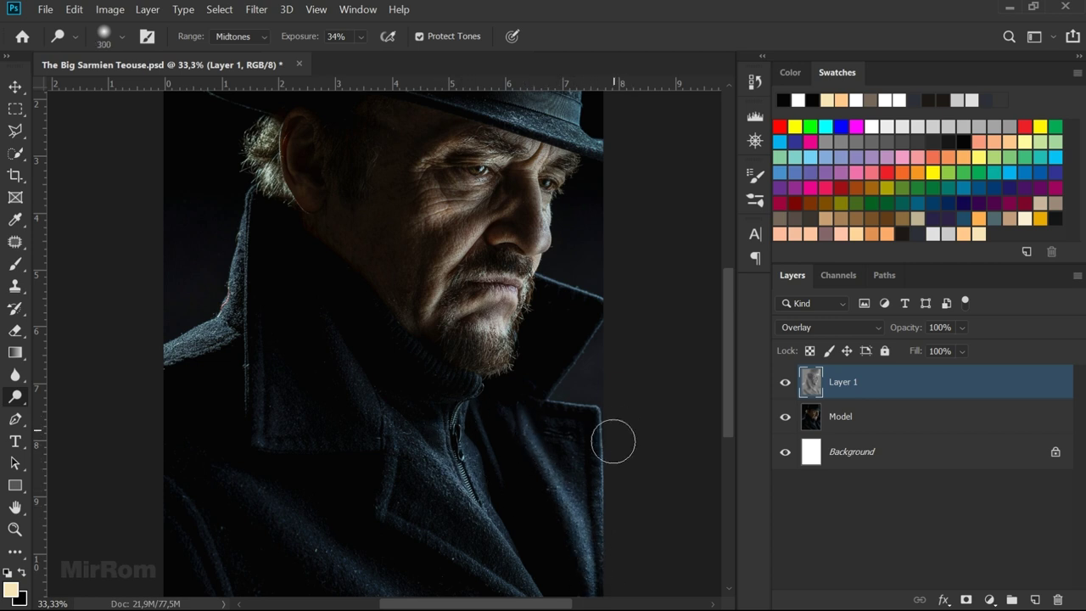
pyautogui.scroll(-3, 414, 511)
pyautogui.press(']')
pyautogui.press('[')
pyautogui.press('[')
pyautogui.press('[')
pyautogui.press('[')
pyautogui.press('[')
pyautogui.press(']')
pyautogui.press(']')
pyautogui.press(']')
pyautogui.hotkey('ctrl', '-')
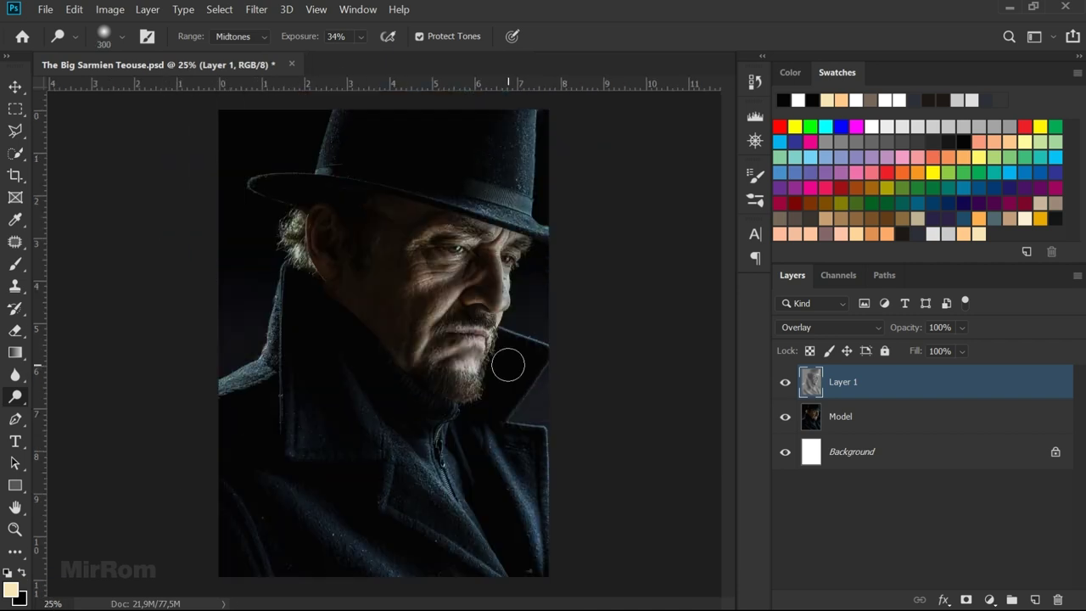
pyautogui.press('v')
pyautogui.click(785, 382)
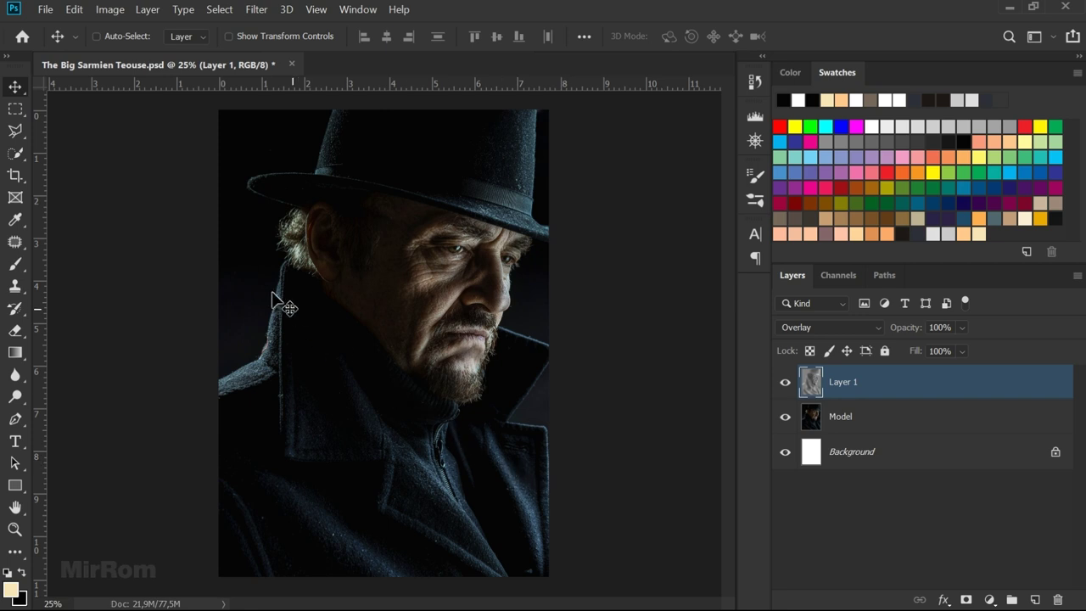
# Open the café interior photo and drag it into the portrait document as a new layer
pyautogui.click(44, 9)
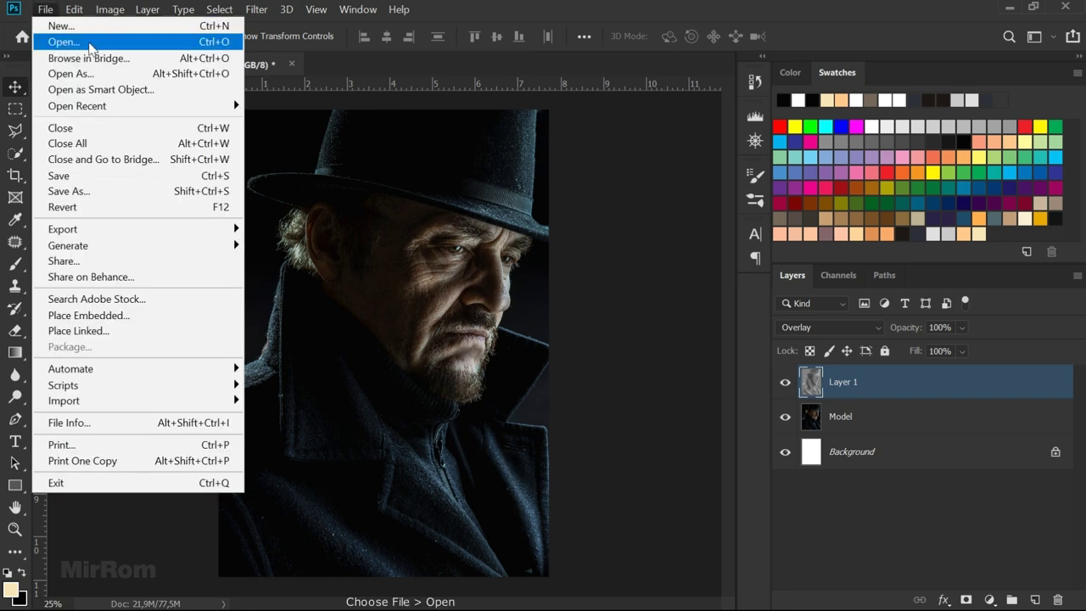
pyautogui.click(61, 42)
pyautogui.doubleClick(204, 135)
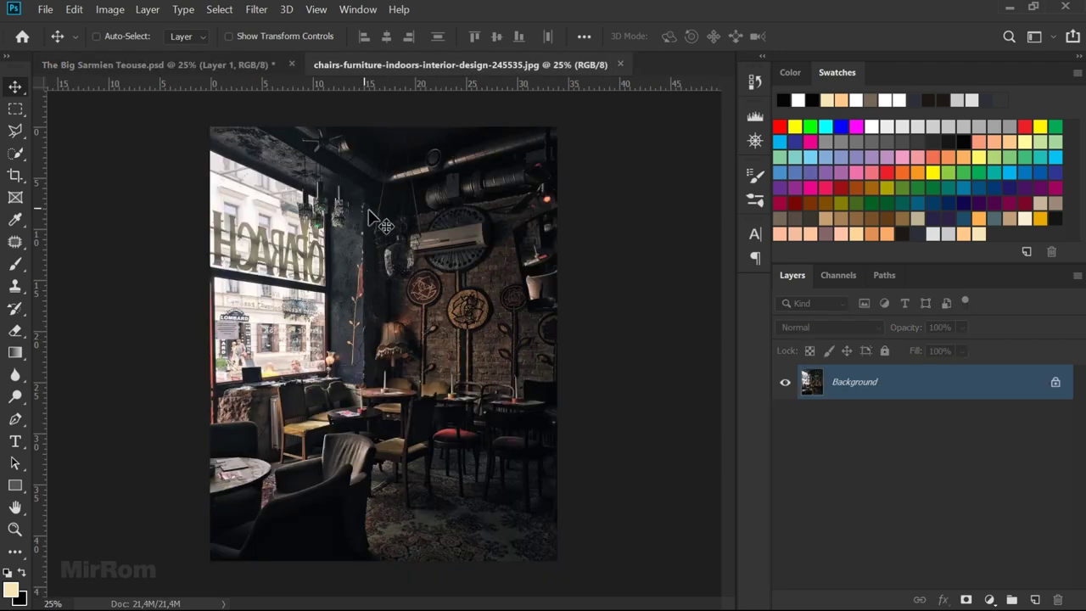
pyautogui.moveTo(359, 213)
pyautogui.mouseDown()
pyautogui.moveTo(249, 72)
pyautogui.moveTo(344, 212)
pyautogui.moveTo(433, 424)
pyautogui.mouseUp()
pyautogui.click(621, 64)
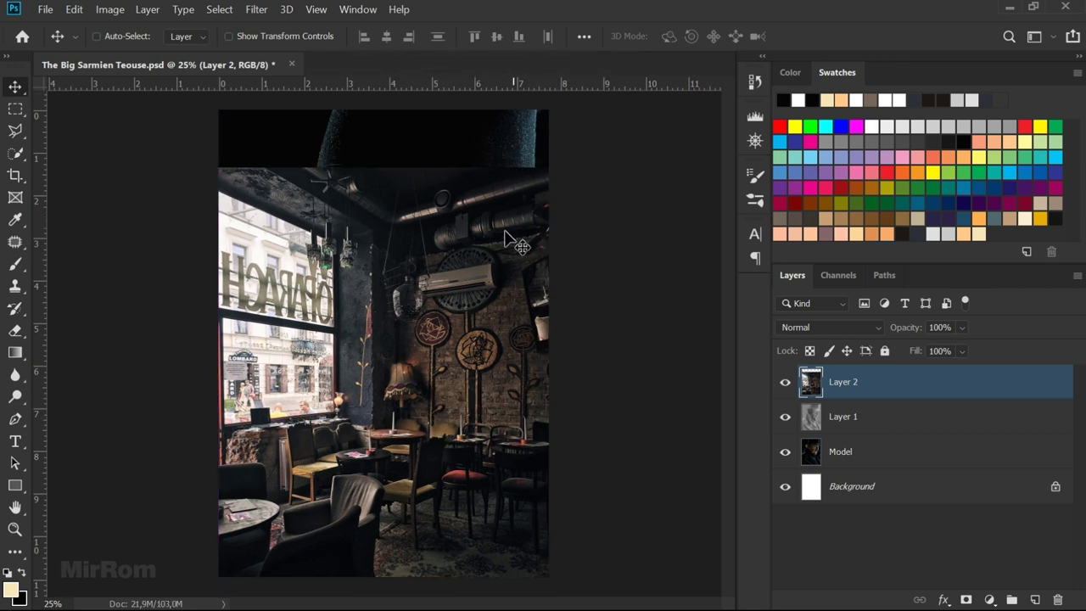
pyautogui.moveTo(500, 242); pyautogui.dragTo(492, 242)
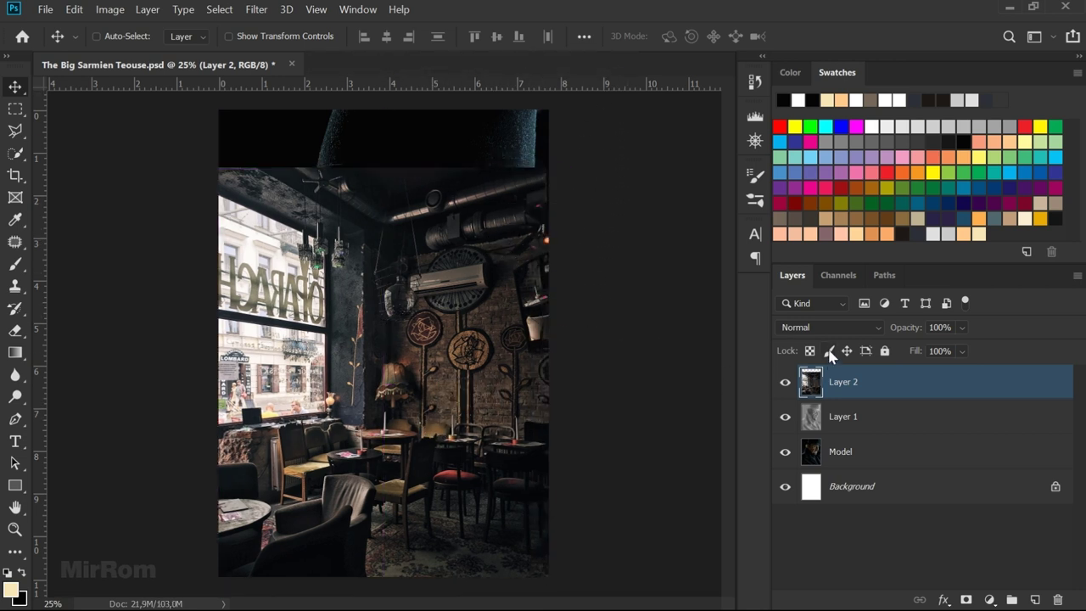
# Rename the café layer to Room and set its blend mode to Screen
pyautogui.doubleClick(859, 383)
pyautogui.write('Room')
pyautogui.press('Return')
pyautogui.click(863, 329)
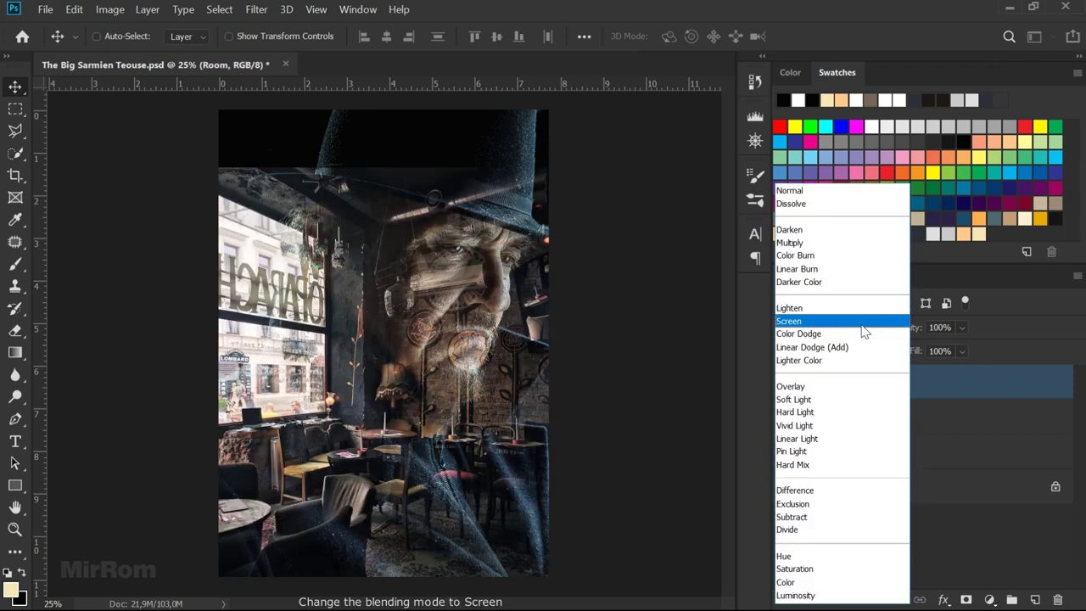
pyautogui.click(861, 324)
pyautogui.hotkey('ctrl', '-')
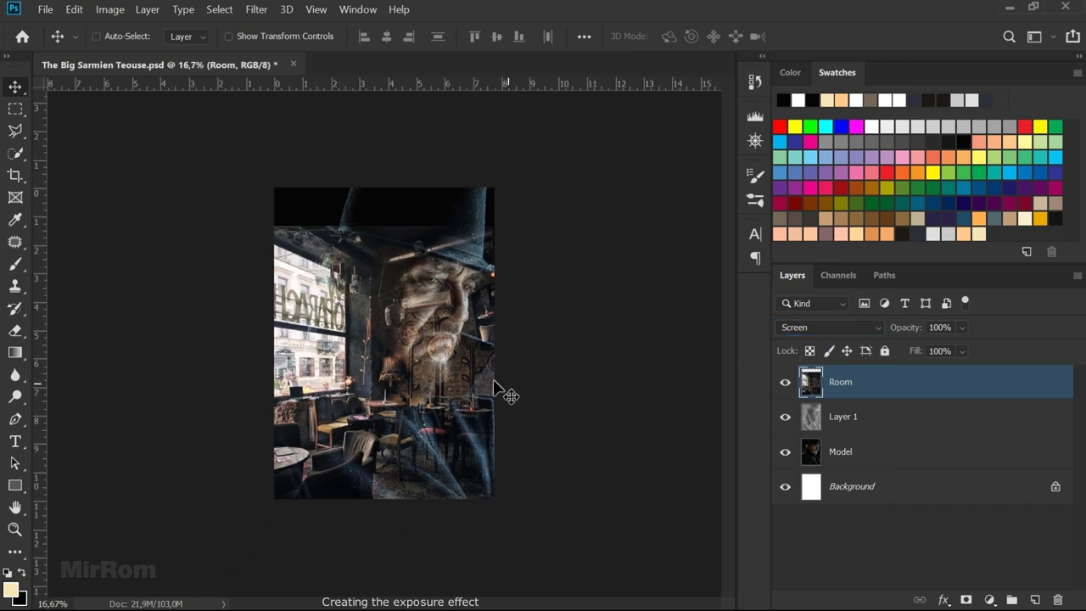
pyautogui.press('ctrl')
pyautogui.hotkey('ctrl', 't')
# Scale the Room photo to roughly 127% by 119% and position it to cover the whole canvas
pyautogui.moveTo(485, 263); pyautogui.dragTo(484, 252)
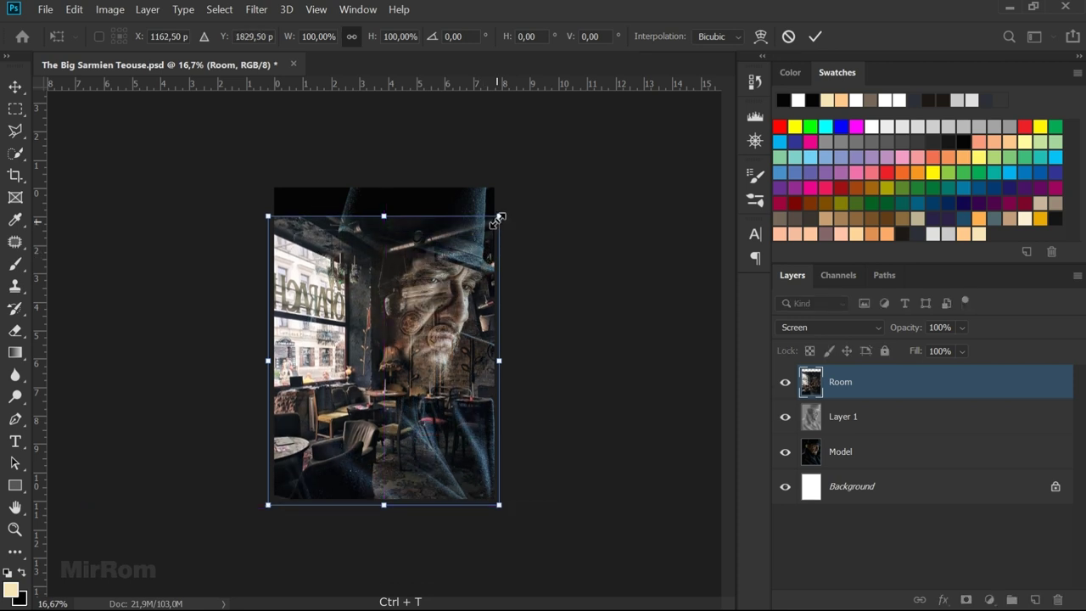
pyautogui.moveTo(499, 216); pyautogui.dragTo(501, 219)
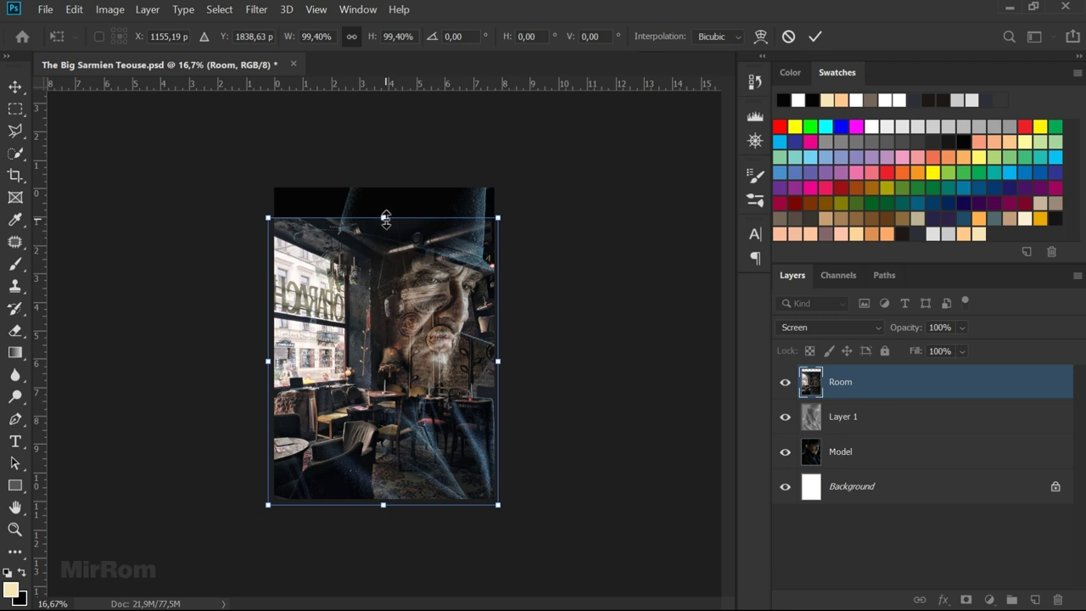
pyautogui.moveTo(386, 218); pyautogui.dragTo(388, 237)
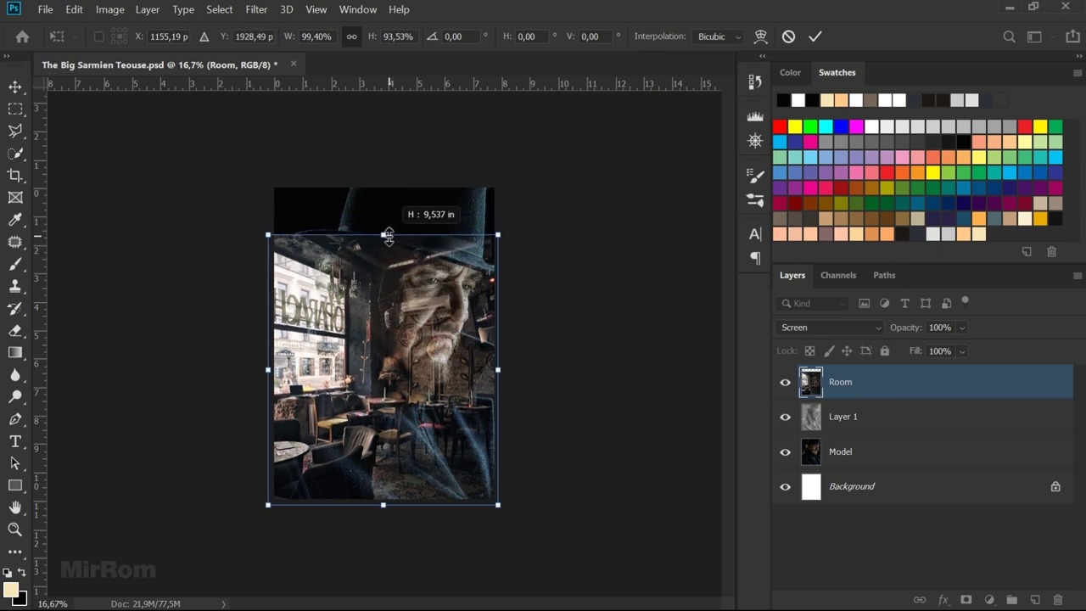
pyautogui.moveTo(388, 237); pyautogui.dragTo(387, 236)
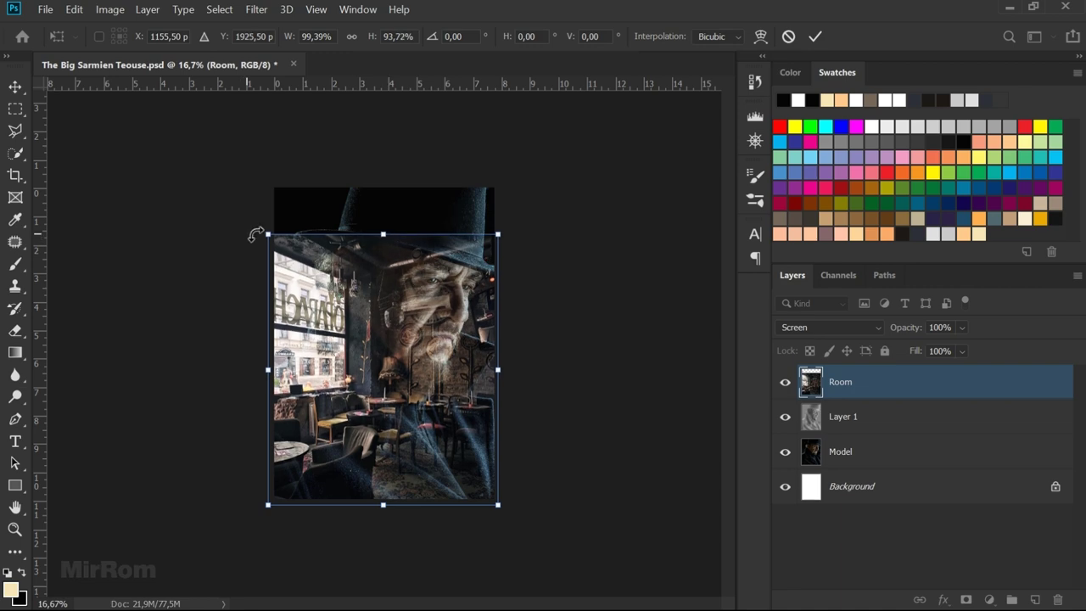
pyautogui.moveTo(268, 232); pyautogui.dragTo(248, 206)
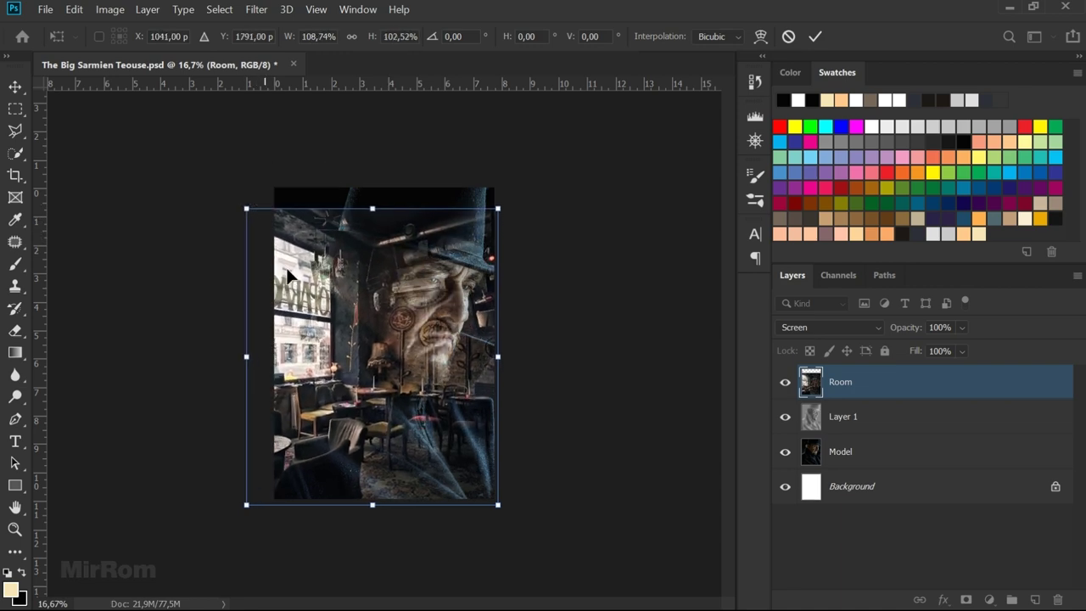
pyautogui.moveTo(387, 325); pyautogui.dragTo(366, 314)
pyautogui.moveTo(479, 493); pyautogui.dragTo(493, 505)
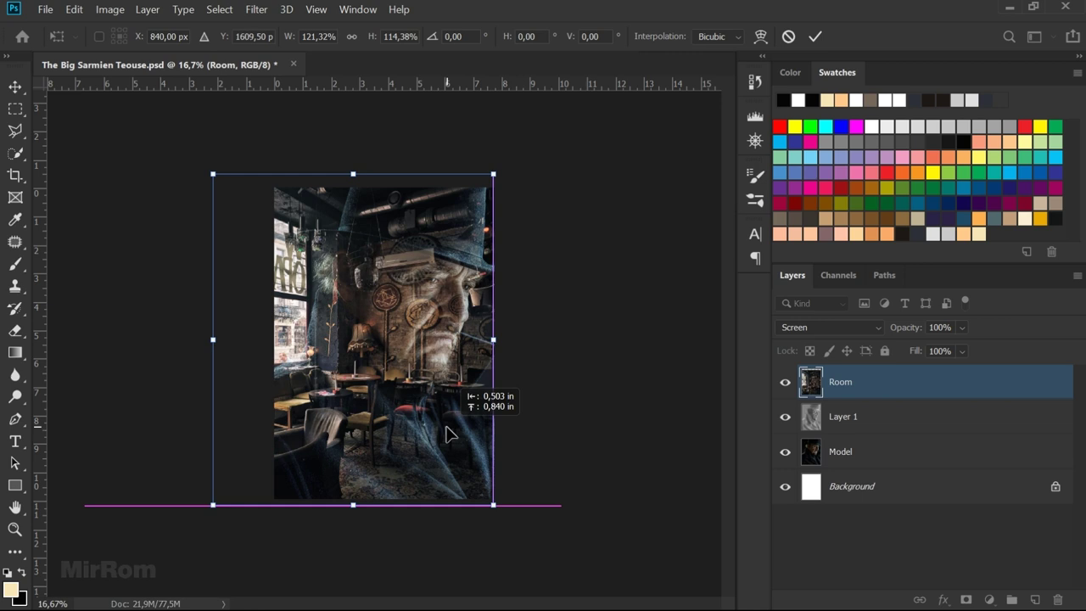
pyautogui.moveTo(449, 434); pyautogui.dragTo(444, 412)
pyautogui.moveTo(476, 495); pyautogui.dragTo(498, 503)
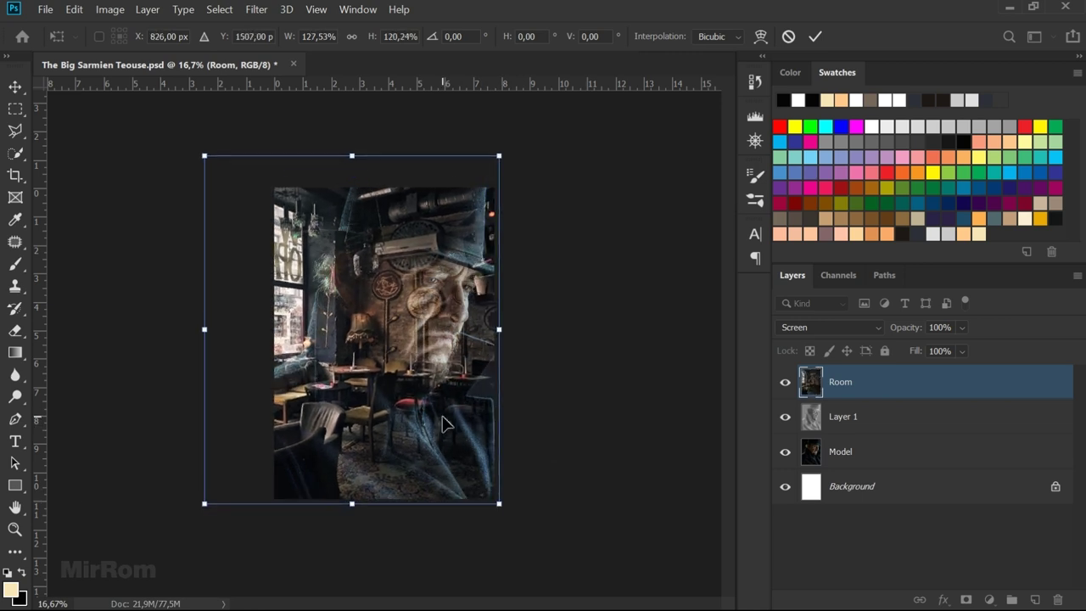
pyautogui.moveTo(351, 154); pyautogui.dragTo(351, 155)
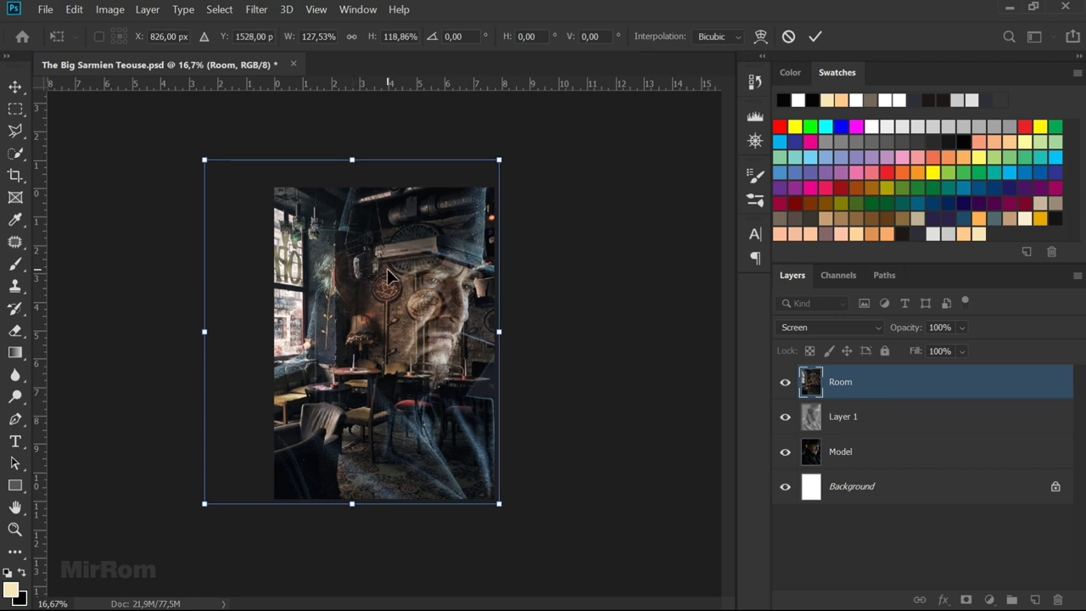
pyautogui.press('Return')
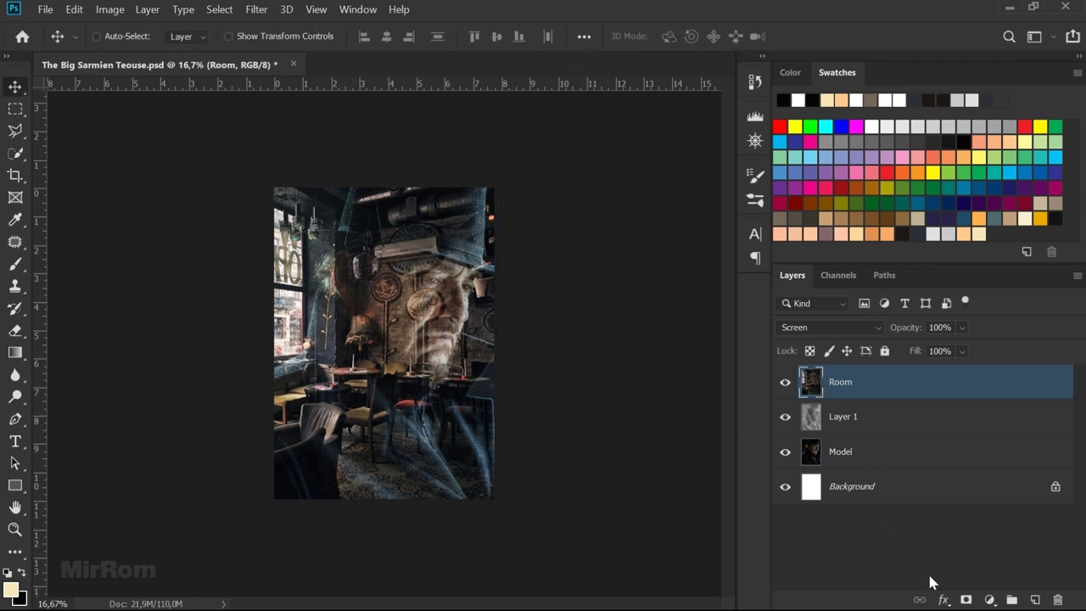
# Add a white layer mask to Room and set up a black brush at size 1000
pyautogui.click(966, 600)
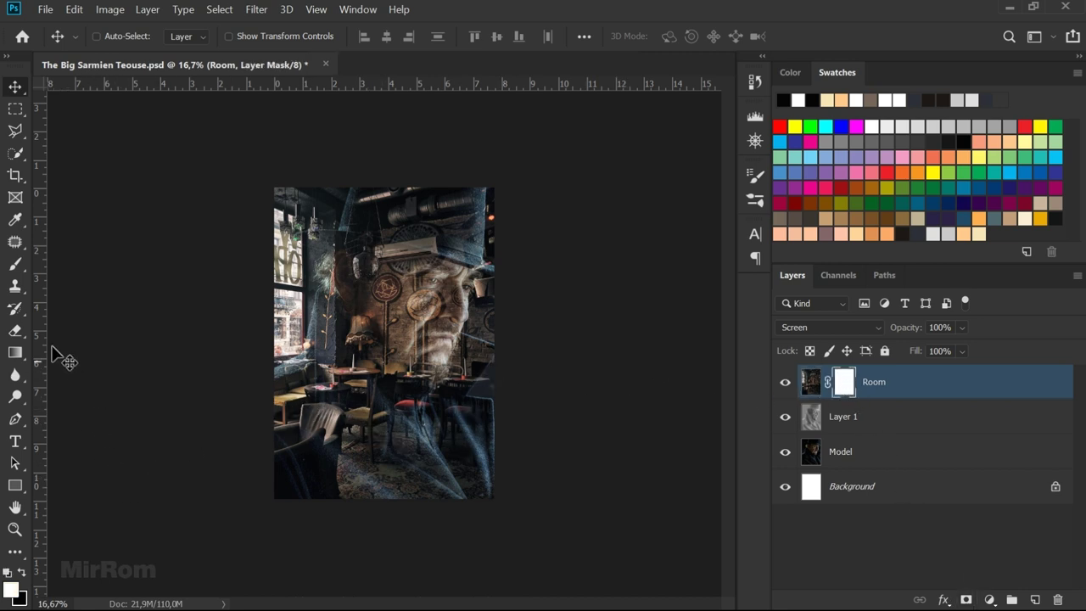
pyautogui.click(15, 263)
pyautogui.click(57, 269)
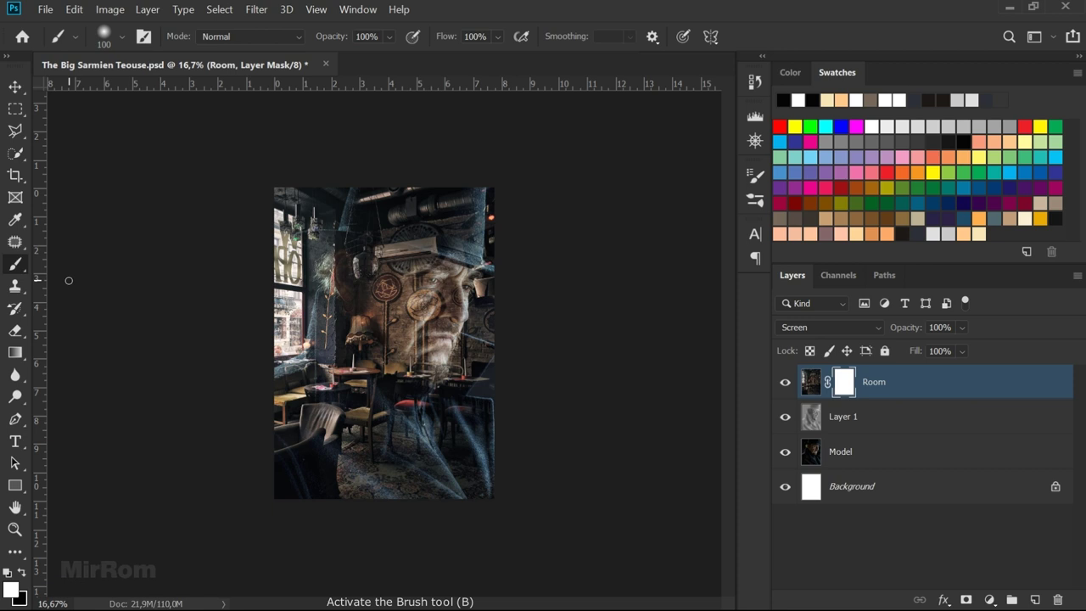
pyautogui.click(23, 574)
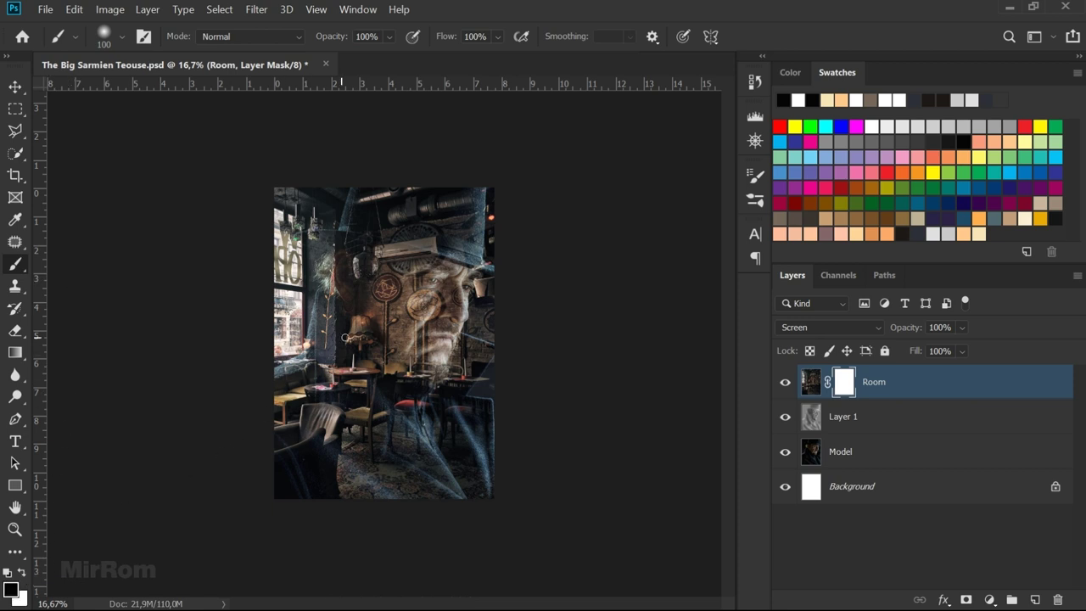
pyautogui.press(']')
pyautogui.press(']')
pyautogui.press(']')
pyautogui.press(']')
pyautogui.press(']')
pyautogui.press(']')
pyautogui.press(']')
pyautogui.press(']')
# Mask out the café from the top edge, the man's face and the upper-left window
pyautogui.moveTo(357, 211)
pyautogui.mouseDown()
pyautogui.moveTo(337, 202)
pyautogui.moveTo(412, 262)
pyautogui.moveTo(511, 290)
pyautogui.mouseUp()
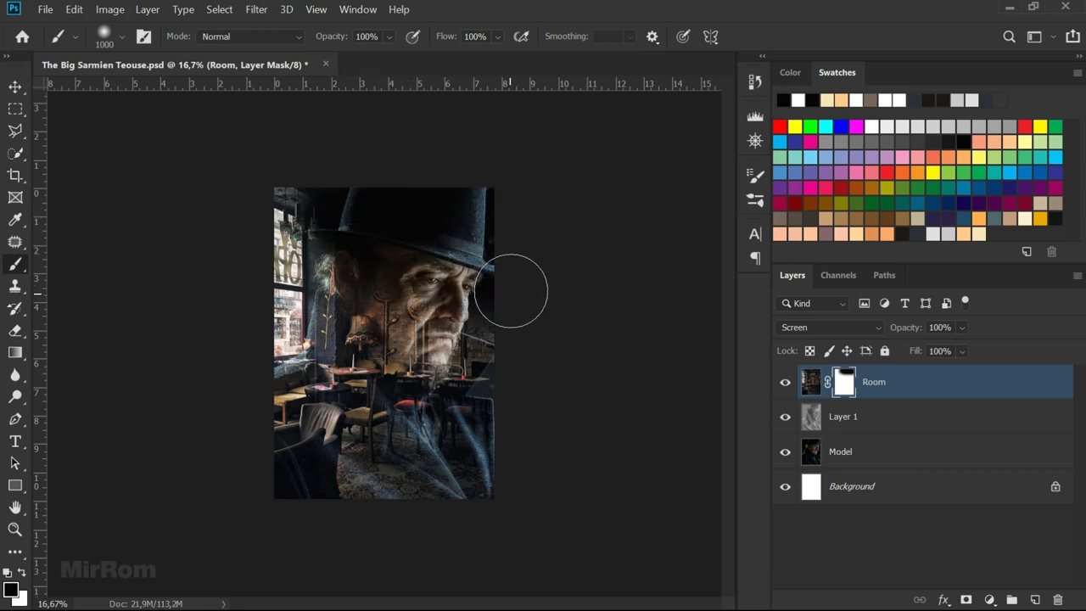
pyautogui.moveTo(407, 252)
pyautogui.mouseDown()
pyautogui.moveTo(526, 341)
pyautogui.moveTo(488, 295)
pyautogui.moveTo(412, 243)
pyautogui.moveTo(288, 194)
pyautogui.moveTo(228, 211)
pyautogui.mouseUp()
pyautogui.moveTo(301, 239); pyautogui.dragTo(251, 316)
pyautogui.moveTo(276, 301); pyautogui.dragTo(302, 218)
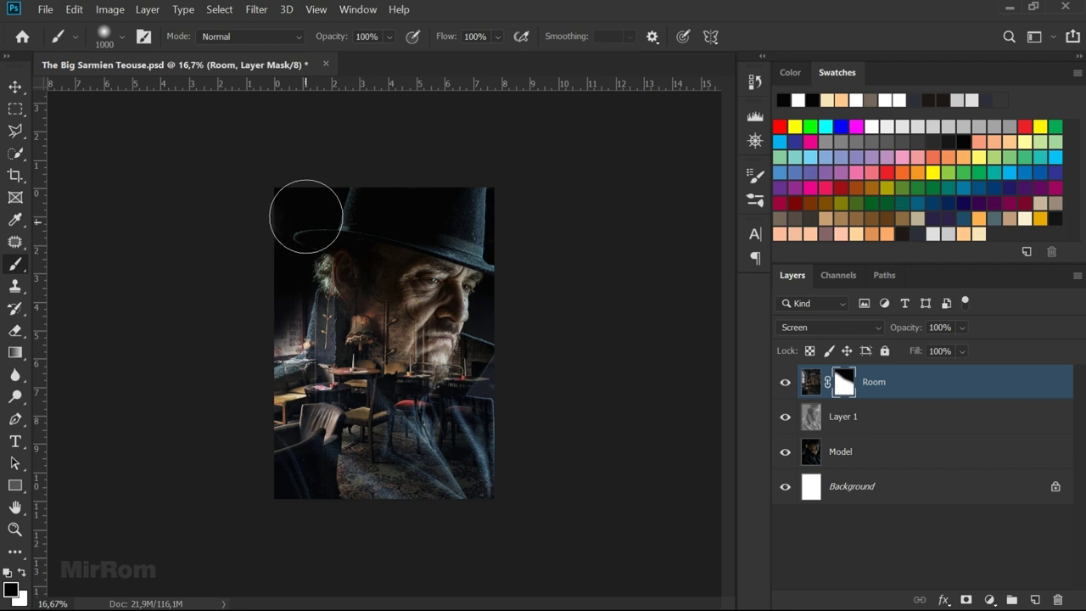
# At 54% brush opacity, partially mask the hair, ear and right edge of the face
pyautogui.click(390, 37)
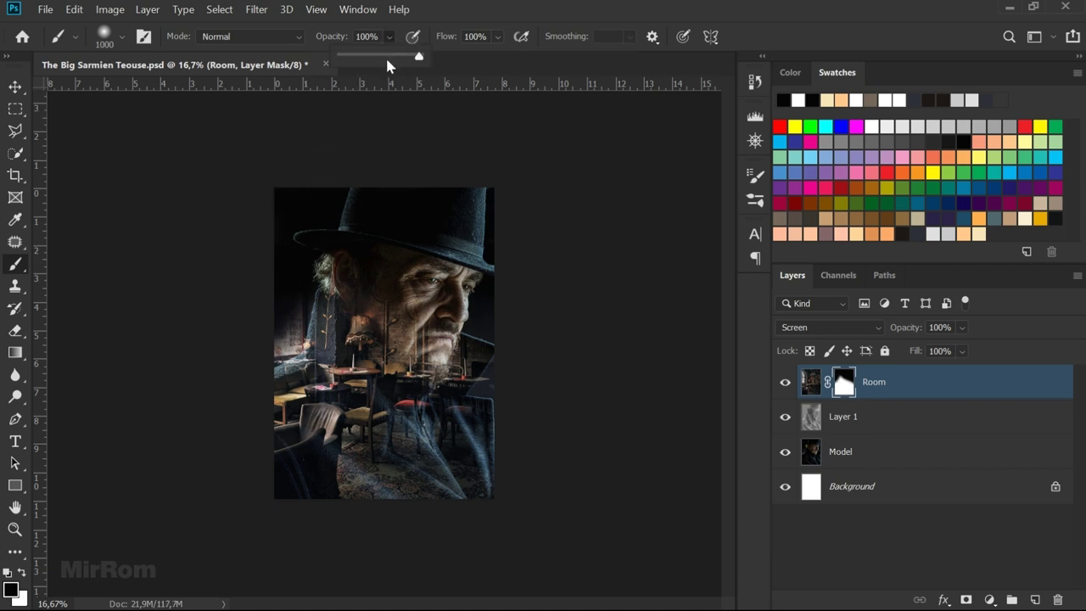
pyautogui.moveTo(390, 56); pyautogui.dragTo(383, 55)
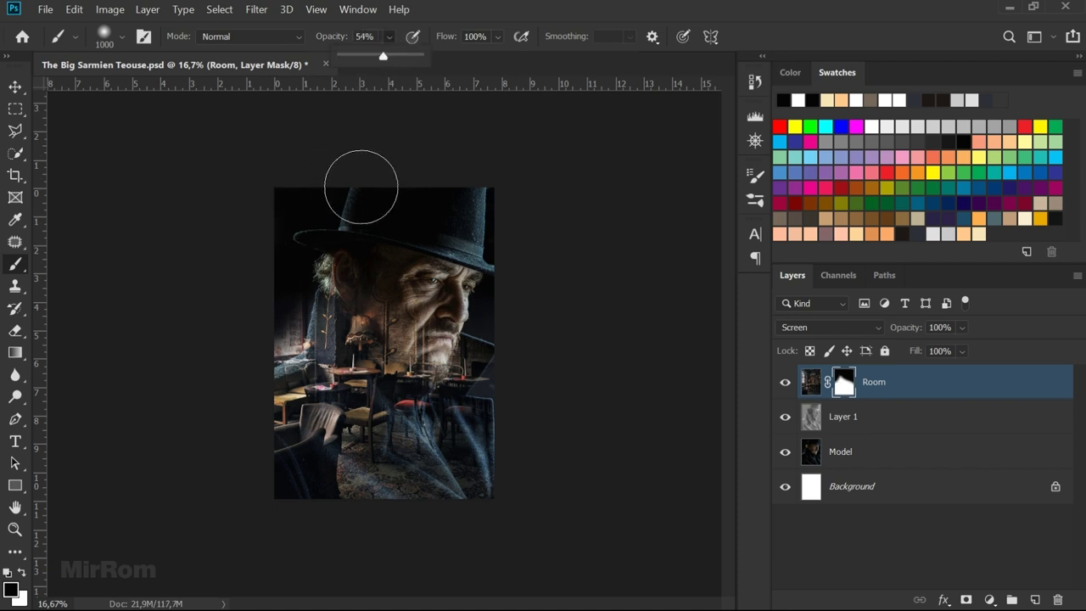
pyautogui.moveTo(345, 247)
pyautogui.mouseDown()
pyautogui.moveTo(325, 291)
pyautogui.moveTo(321, 243)
pyautogui.moveTo(260, 376)
pyautogui.moveTo(259, 340)
pyautogui.moveTo(289, 316)
pyautogui.mouseUp()
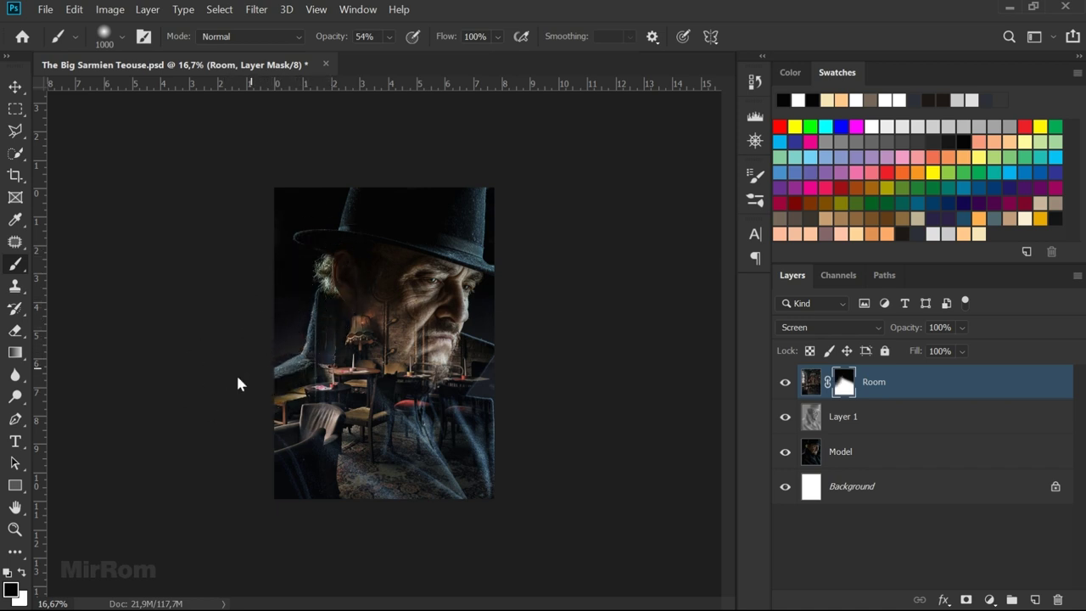
pyautogui.moveTo(243, 370); pyautogui.dragTo(305, 320)
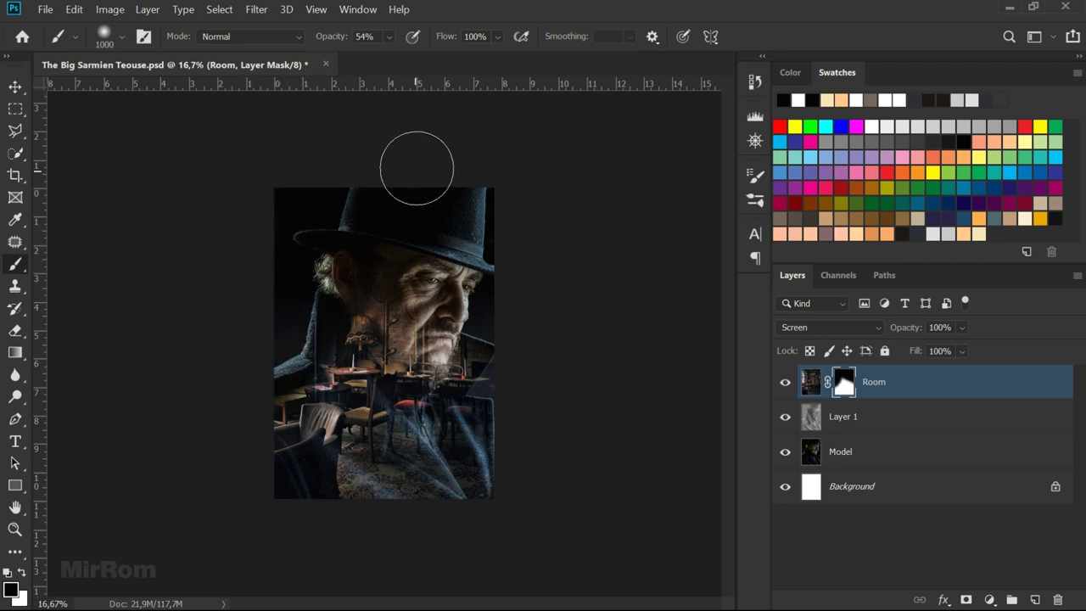
pyautogui.moveTo(485, 314)
pyautogui.mouseDown()
pyautogui.moveTo(524, 356)
pyautogui.moveTo(437, 274)
pyautogui.moveTo(388, 308)
pyautogui.moveTo(424, 318)
pyautogui.moveTo(381, 249)
pyautogui.mouseUp()
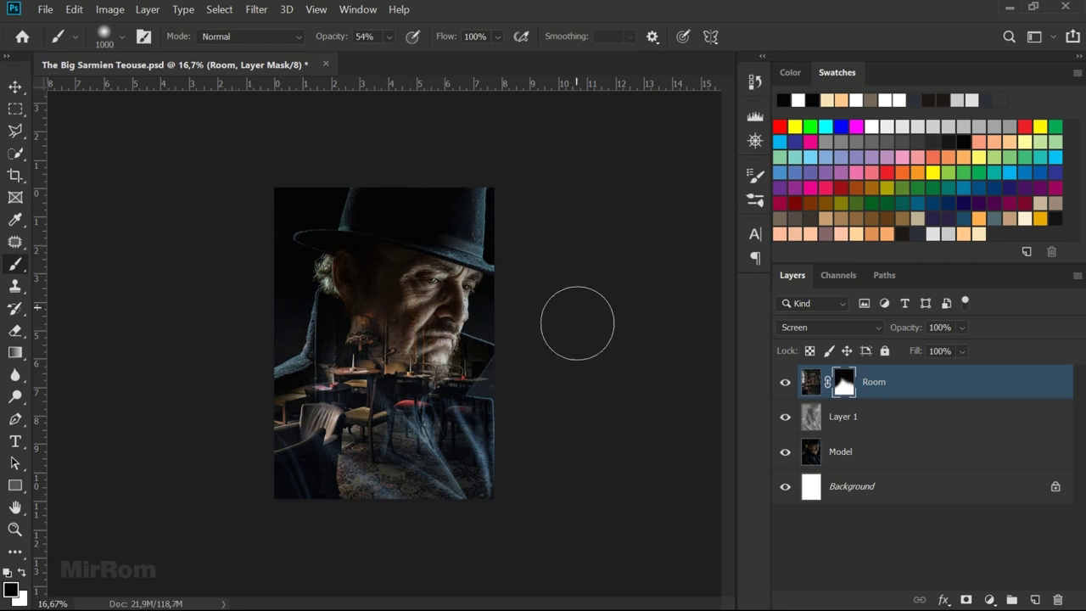
# Set the brush opacity to 76% and return to the Move tool
pyautogui.hotkey('ctrl', '+')
pyautogui.click(363, 37)
pyautogui.write('76')
pyautogui.press('Return')
pyautogui.press('[')
pyautogui.press('[')
pyautogui.press('[')
pyautogui.press('[')
pyautogui.press('[')
pyautogui.press('[')
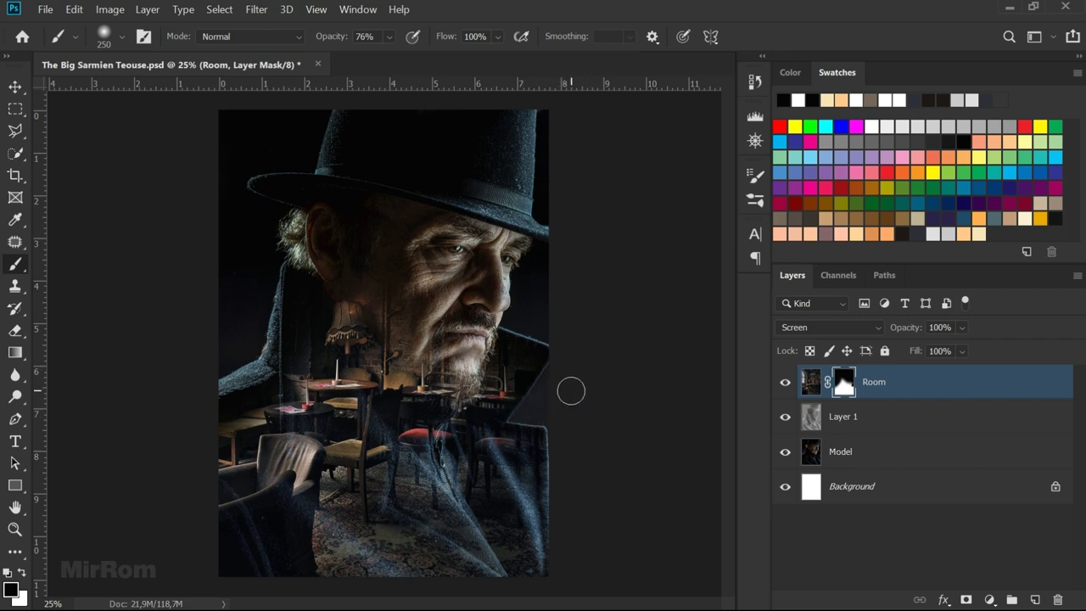
pyautogui.press('v')
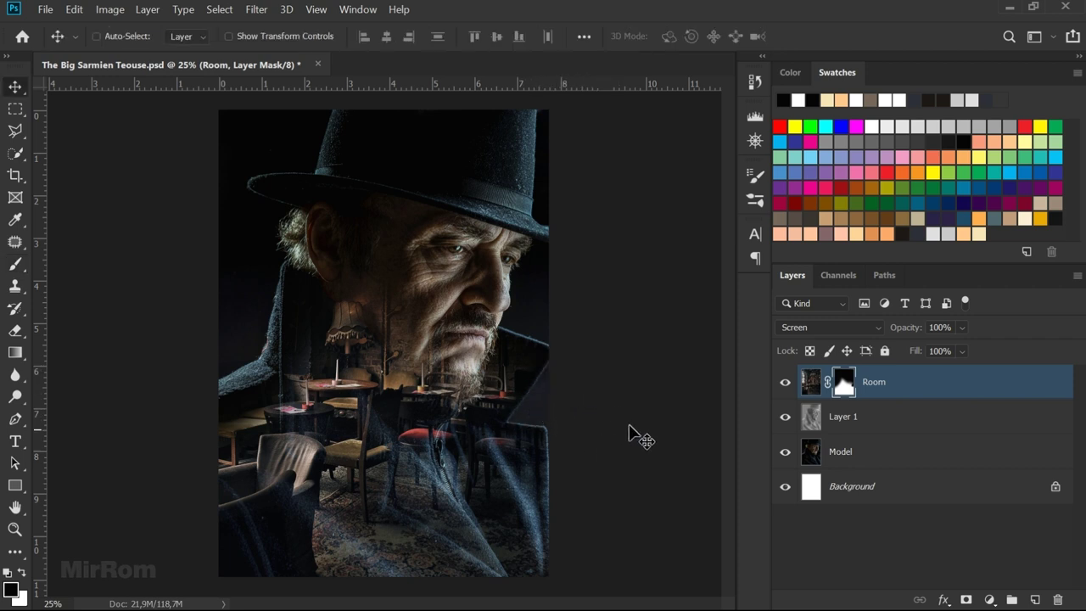
# Apply a Curves adjustment to the Room photo that darkens the midtones and lifts the shadows
pyautogui.click(811, 384)
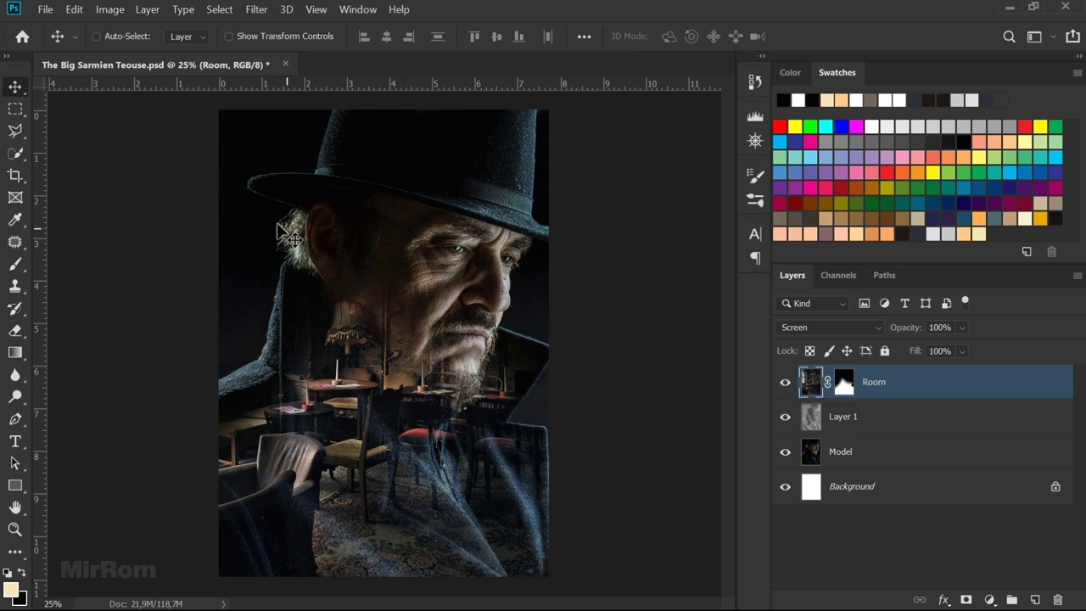
pyautogui.click(110, 10)
pyautogui.moveTo(134, 48)
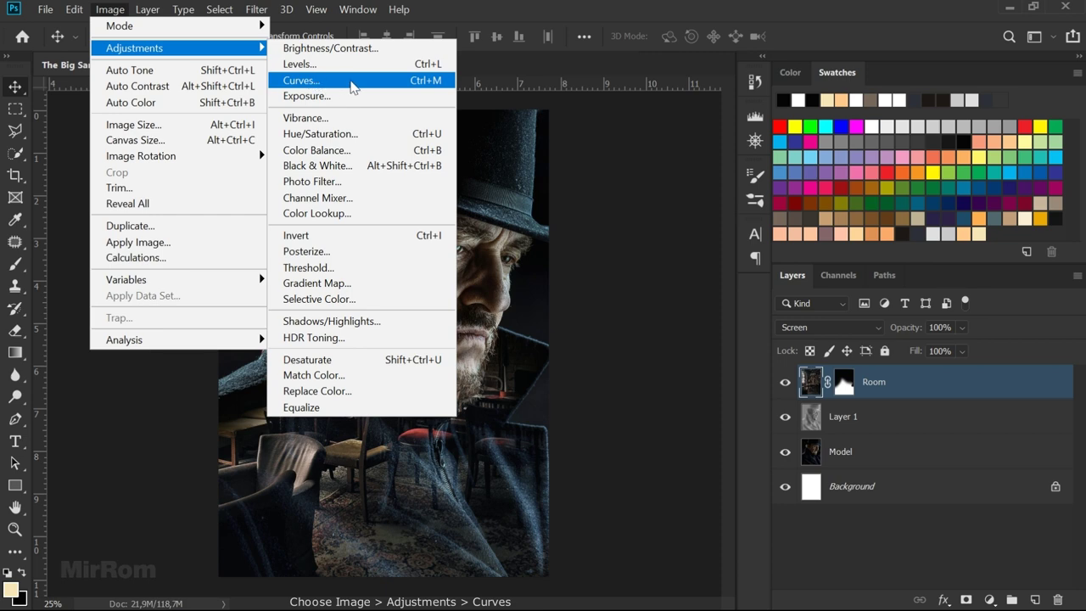
pyautogui.click(352, 80)
pyautogui.moveTo(371, 62)
pyautogui.mouseDown()
pyautogui.moveTo(656, 92)
pyautogui.moveTo(662, 102)
pyautogui.mouseUp()
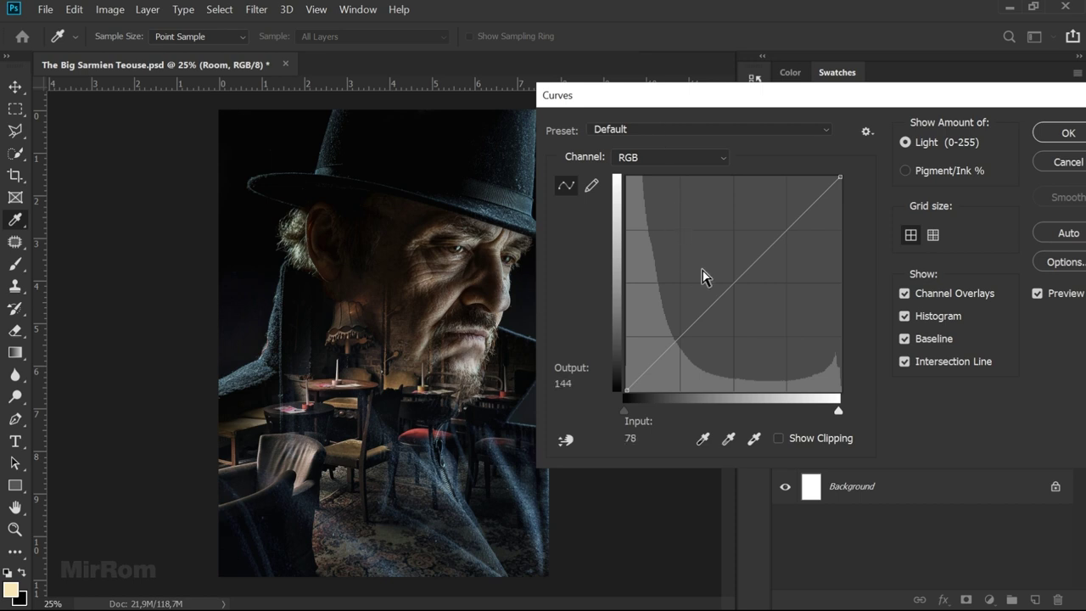
pyautogui.click(742, 281)
pyautogui.moveTo(742, 280); pyautogui.dragTo(745, 289)
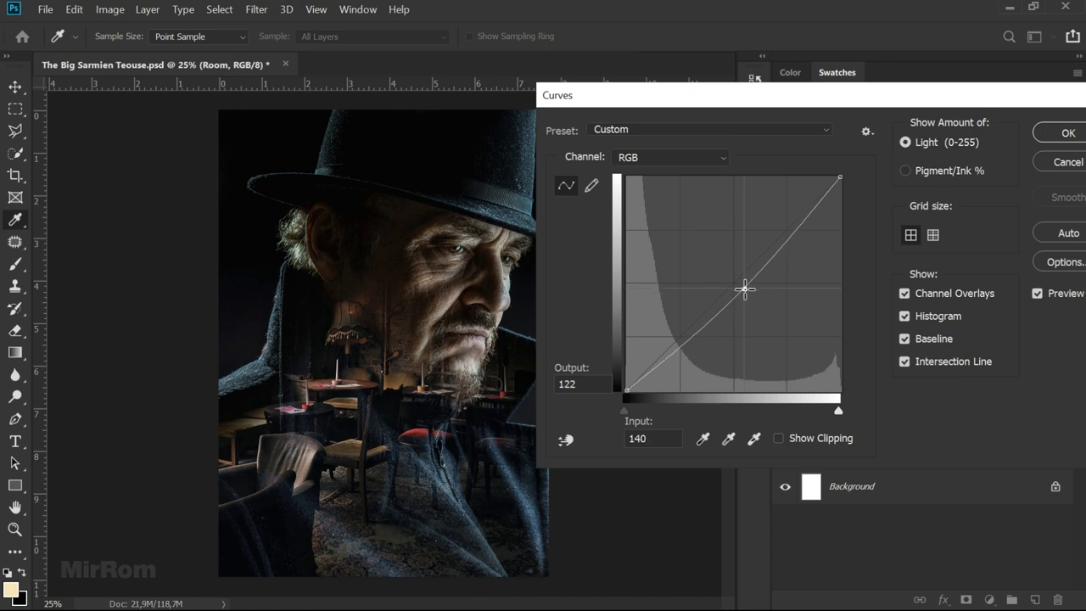
pyautogui.moveTo(674, 357); pyautogui.dragTo(668, 339)
pyautogui.moveTo(744, 289); pyautogui.dragTo(744, 293)
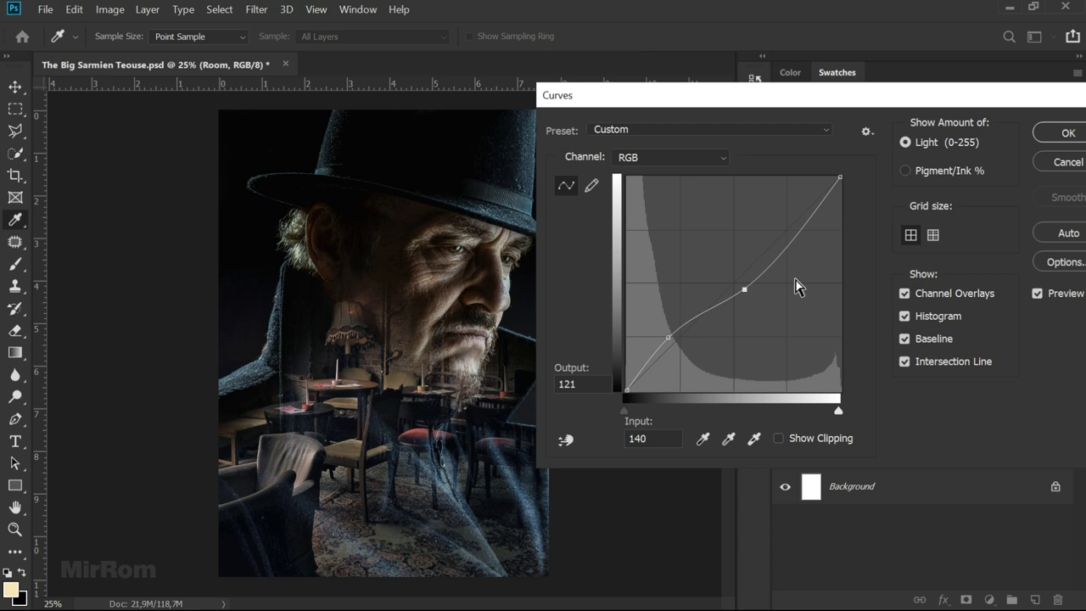
# Pull down the Blue channel midtones, lift the blue shadows slightly, and apply the curve
pyautogui.click(714, 177)
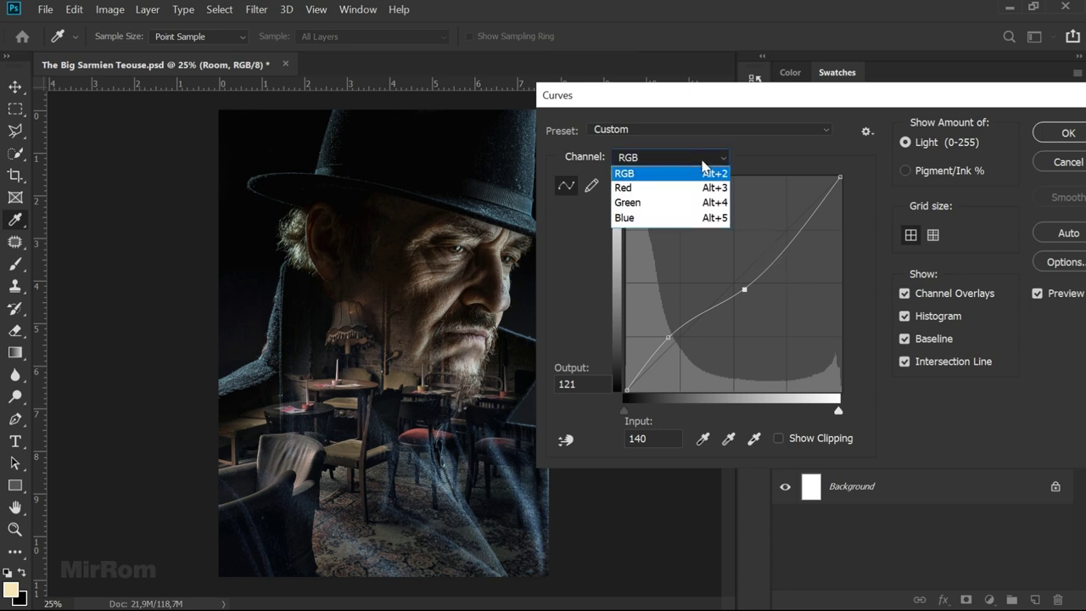
pyautogui.click(667, 218)
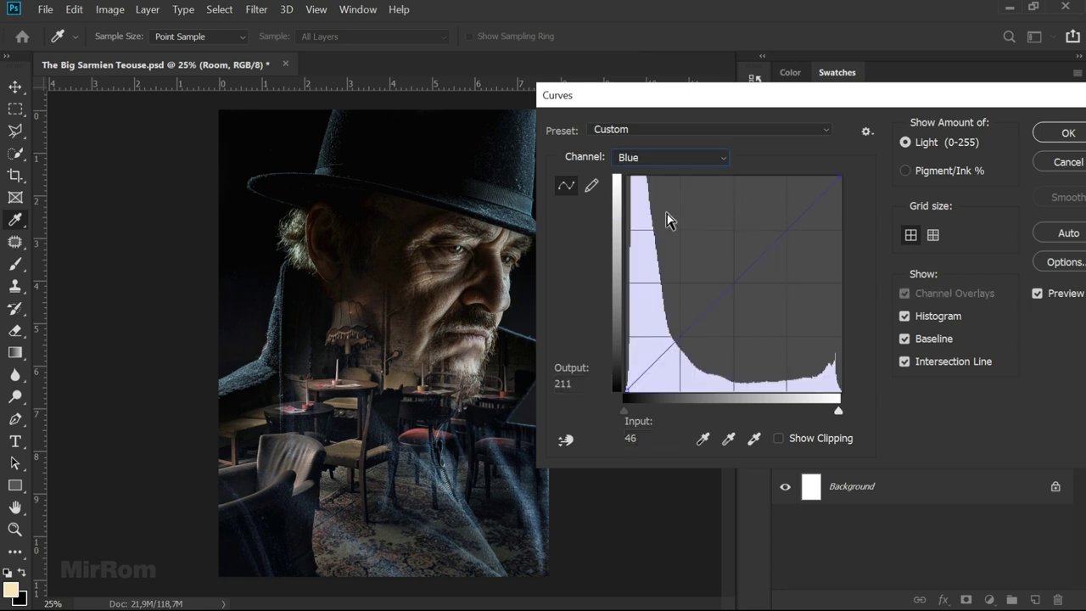
pyautogui.click(733, 279)
pyautogui.moveTo(733, 278)
pyautogui.mouseDown()
pyautogui.moveTo(736, 295)
pyautogui.moveTo(733, 271)
pyautogui.mouseUp()
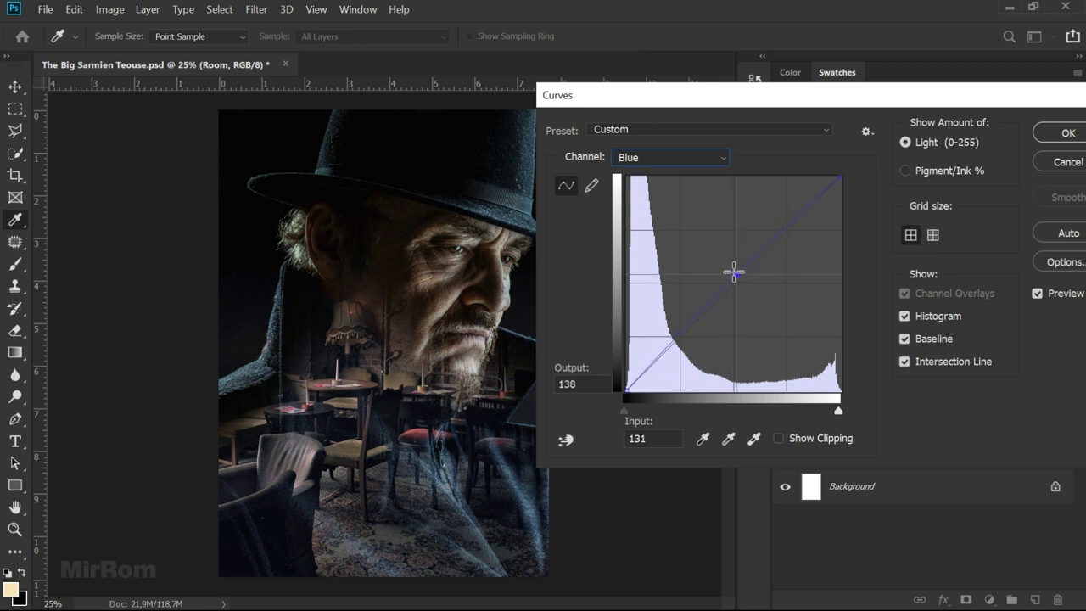
pyautogui.moveTo(733, 271); pyautogui.dragTo(728, 277)
pyautogui.moveTo(625, 391); pyautogui.dragTo(619, 394)
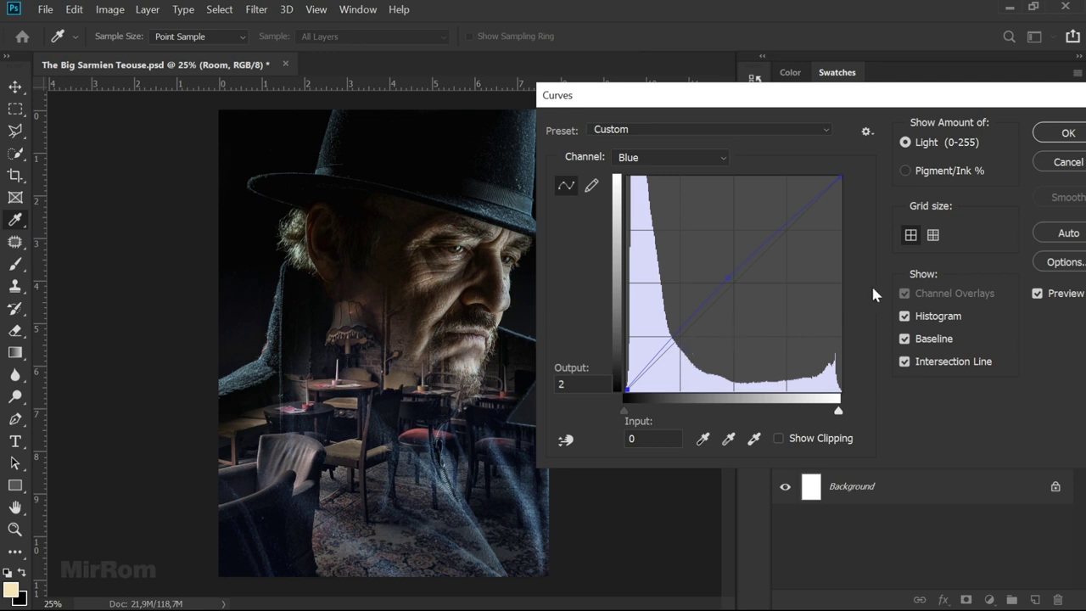
pyautogui.click(1057, 132)
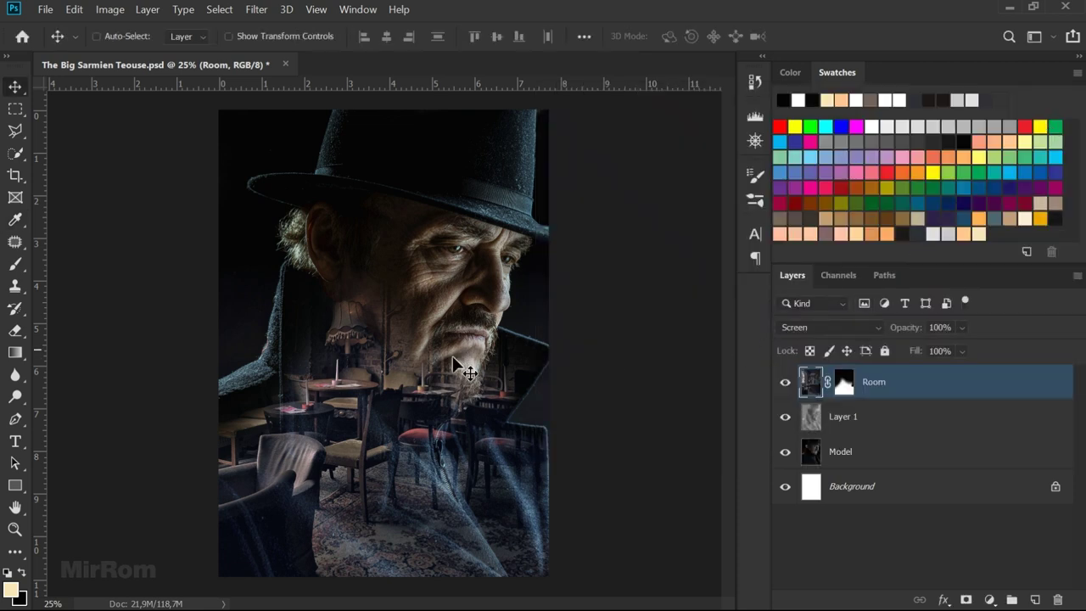
# Save the document and add a Levels adjustment layer
pyautogui.hotkey('ctrl', '-')
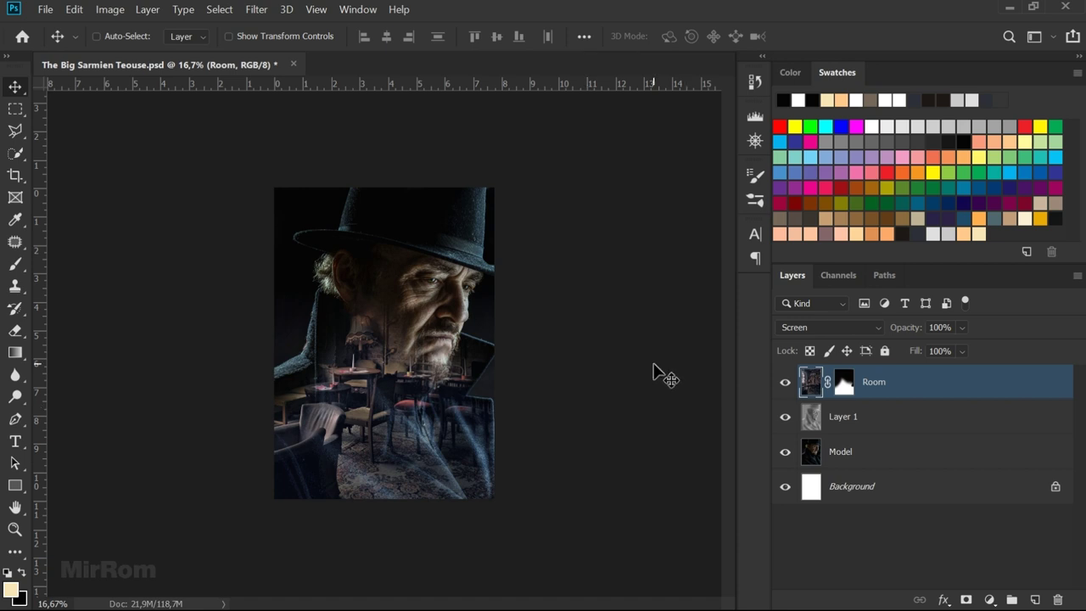
pyautogui.hotkey('ctrl', 's')
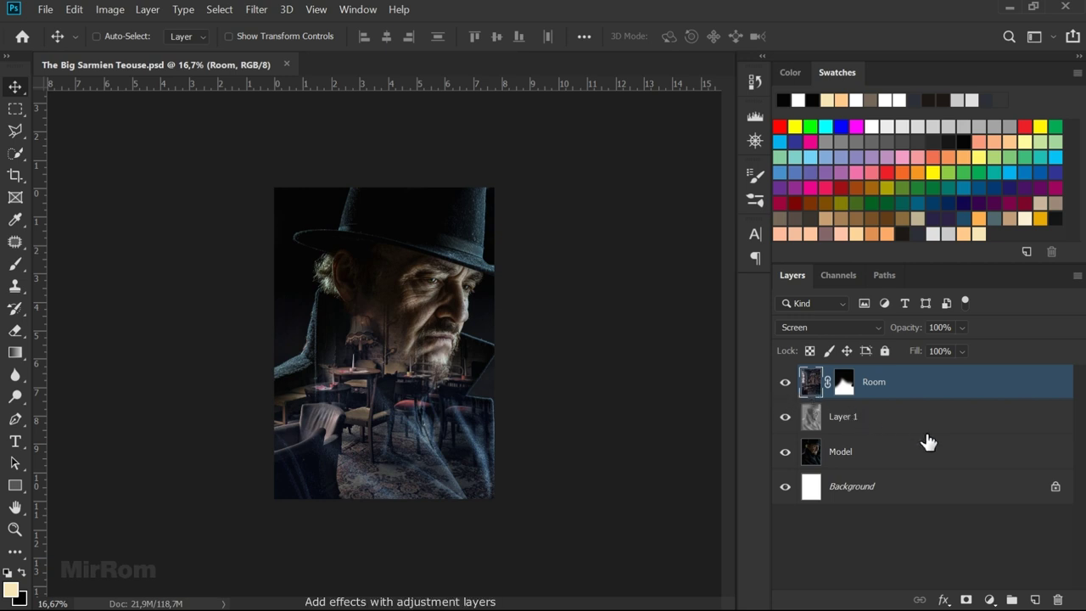
pyautogui.click(989, 599)
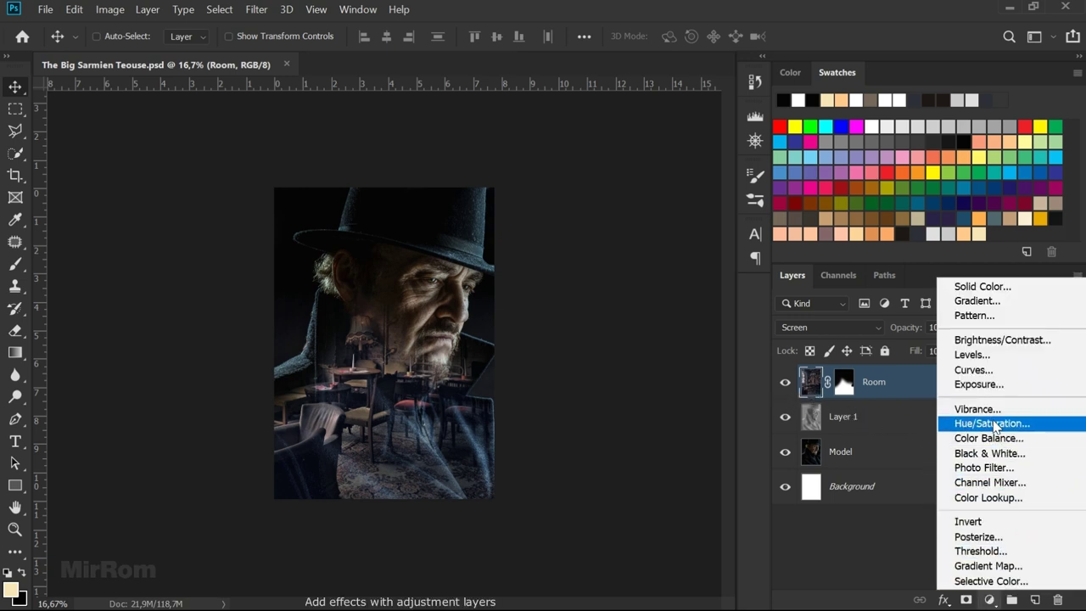
pyautogui.click(984, 357)
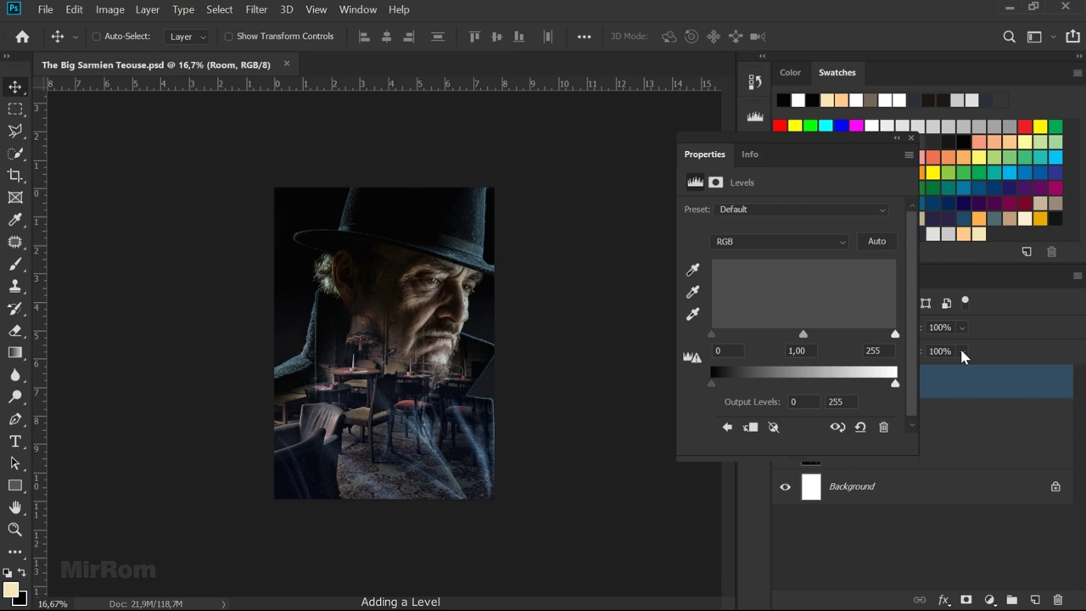
pyautogui.moveTo(772, 145); pyautogui.dragTo(656, 171)
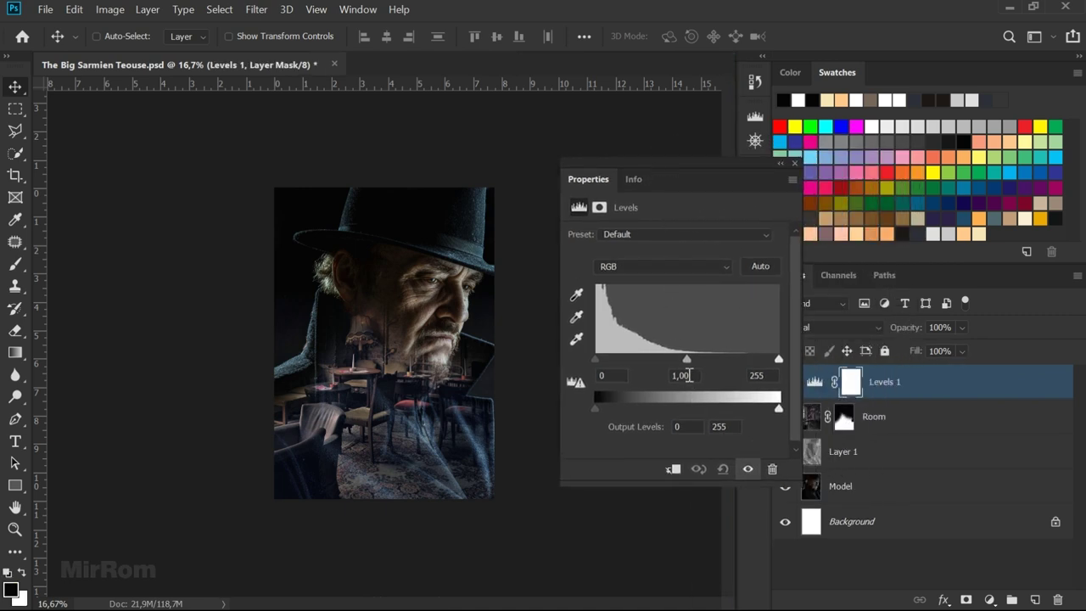
# Set the Levels midtone to 1,03 and pull the white input point down
pyautogui.moveTo(689, 359); pyautogui.dragTo(685, 359)
pyautogui.press('Down')
pyautogui.press('Down')
pyautogui.moveTo(778, 360)
pyautogui.mouseDown()
pyautogui.moveTo(747, 360)
pyautogui.moveTo(755, 366)
pyautogui.mouseUp()
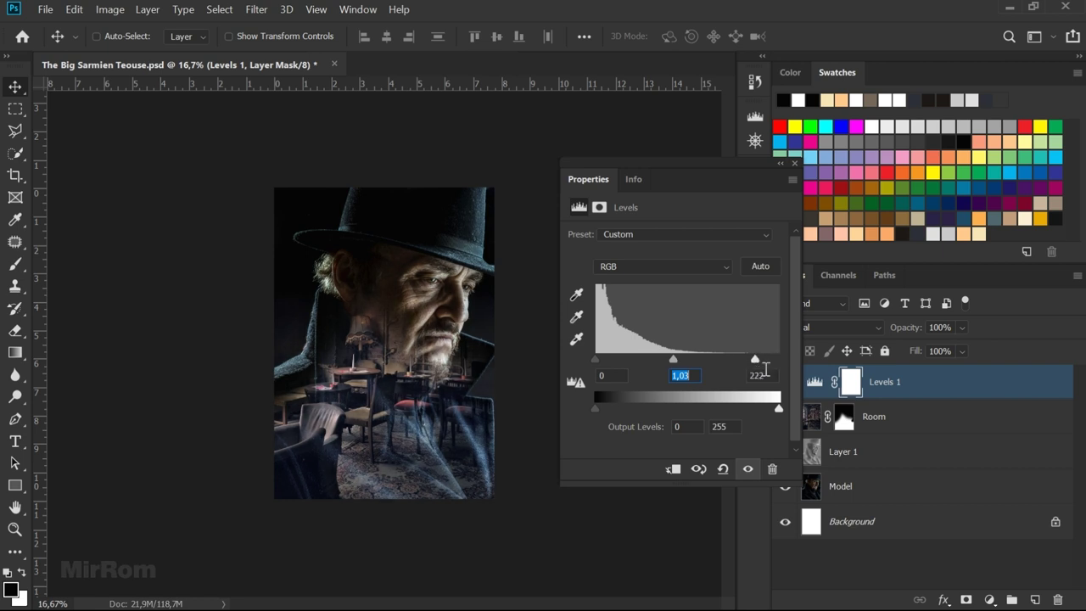
pyautogui.scroll(2, 770, 376)
pyautogui.click(747, 472)
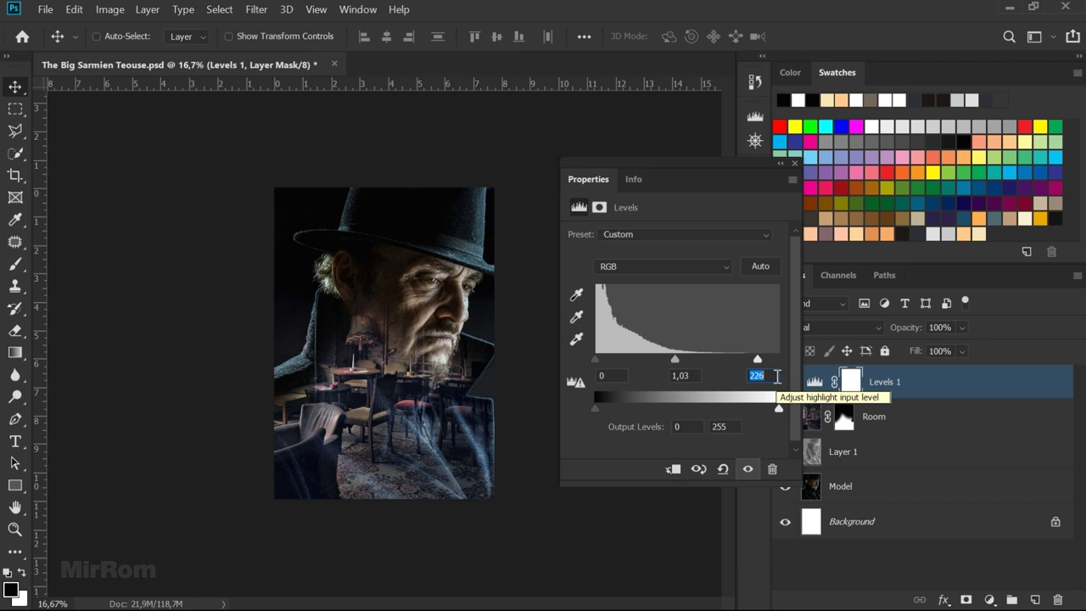
# Fine-tune the Levels white input to 227, comparing the image with and without it
pyautogui.moveTo(759, 360); pyautogui.dragTo(760, 366)
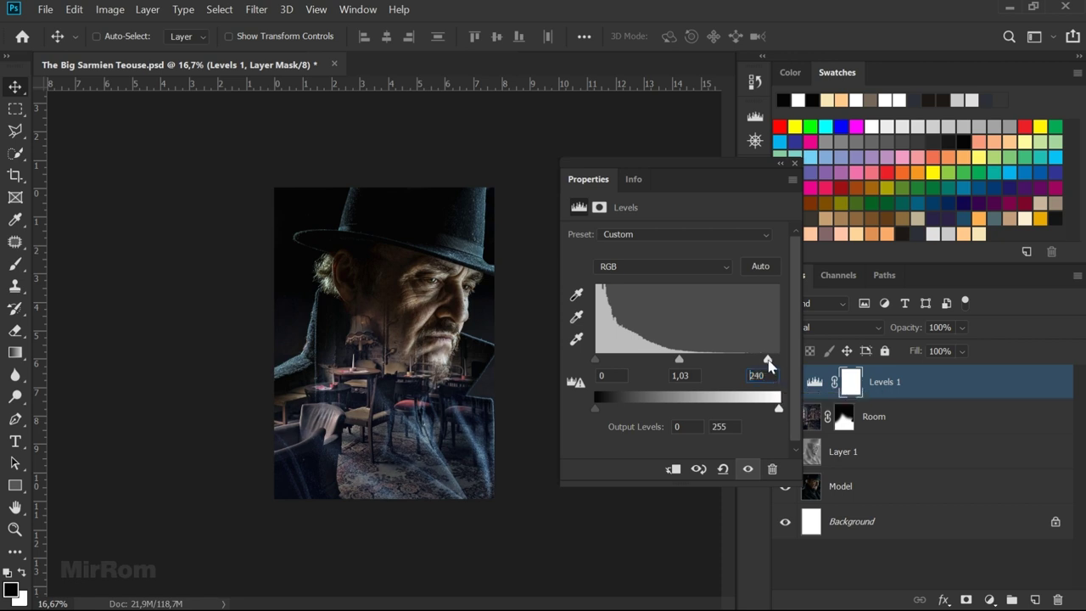
pyautogui.moveTo(761, 371); pyautogui.dragTo(772, 375)
pyautogui.press('Up')
pyautogui.press('Up')
pyautogui.press('Up')
pyautogui.press('Up')
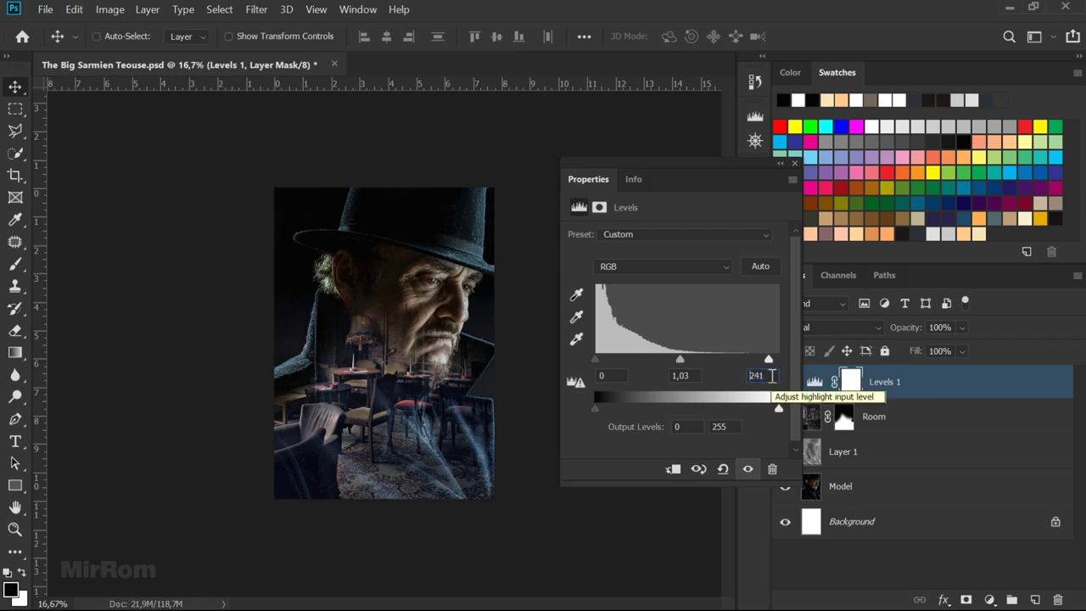
pyautogui.press('Down')
pyautogui.press('Down')
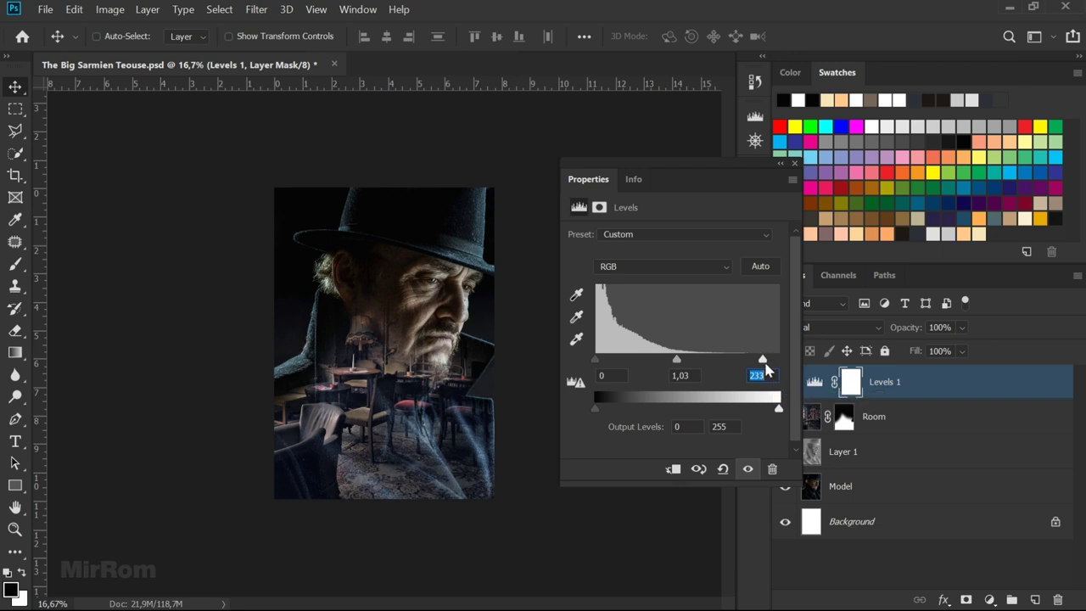
pyautogui.press('Down')
pyautogui.press('Down')
pyautogui.press('Down')
pyautogui.press('Down')
pyautogui.press('Down')
pyautogui.press('Down')
pyautogui.press('Down')
pyautogui.press('Down')
pyautogui.press('Down')
pyautogui.press('Down')
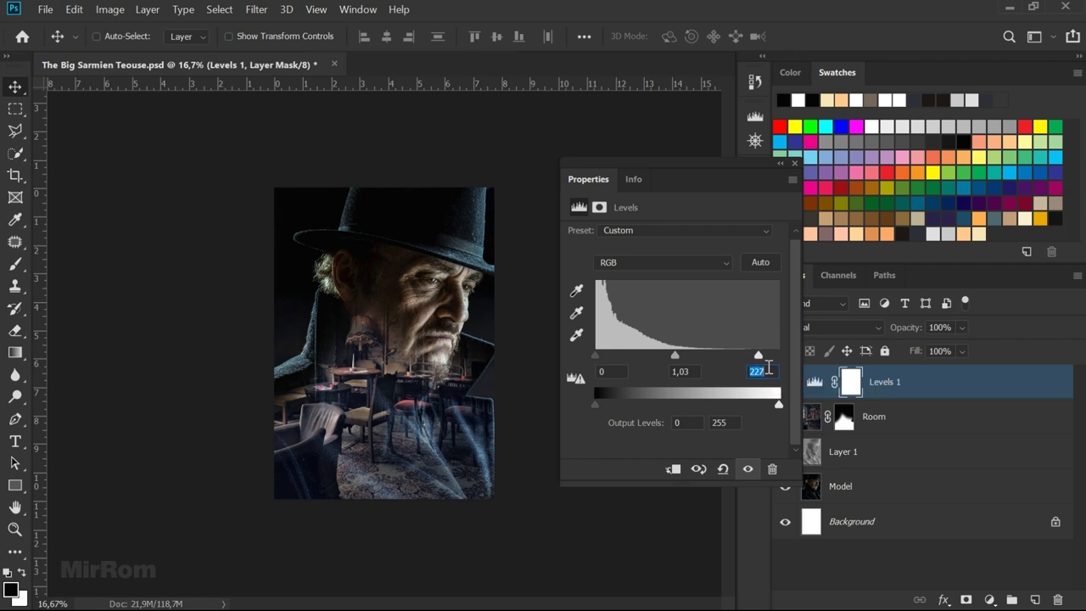
pyautogui.click(747, 468)
pyautogui.click(747, 468)
# Set the Levels shadow output to 10 and close the Levels settings
pyautogui.press('Up')
pyautogui.press('Up')
pyautogui.press('Up')
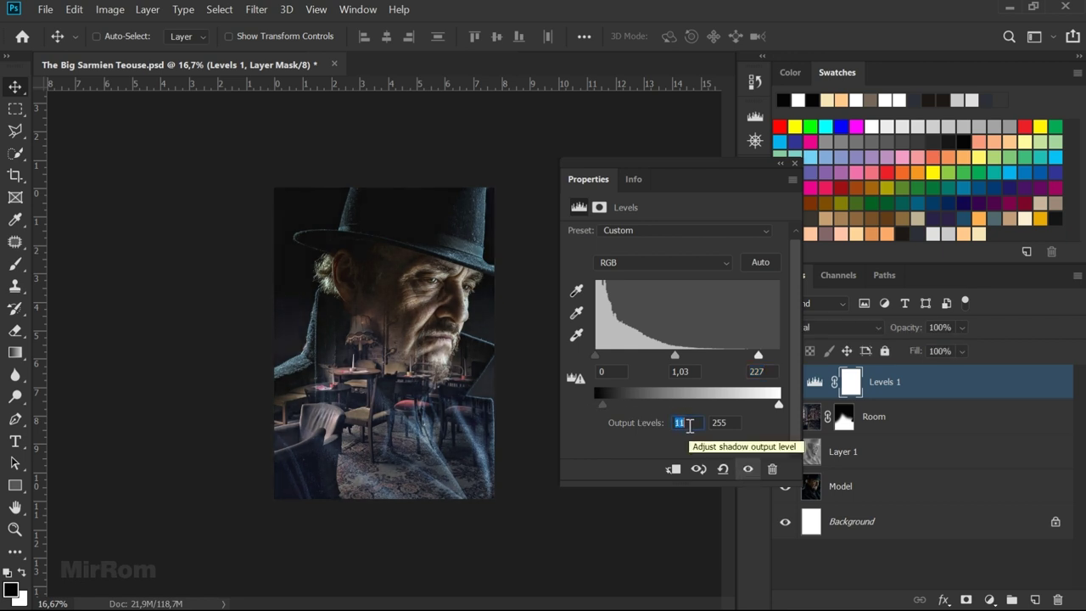
pyautogui.press('Down')
pyautogui.press('Down')
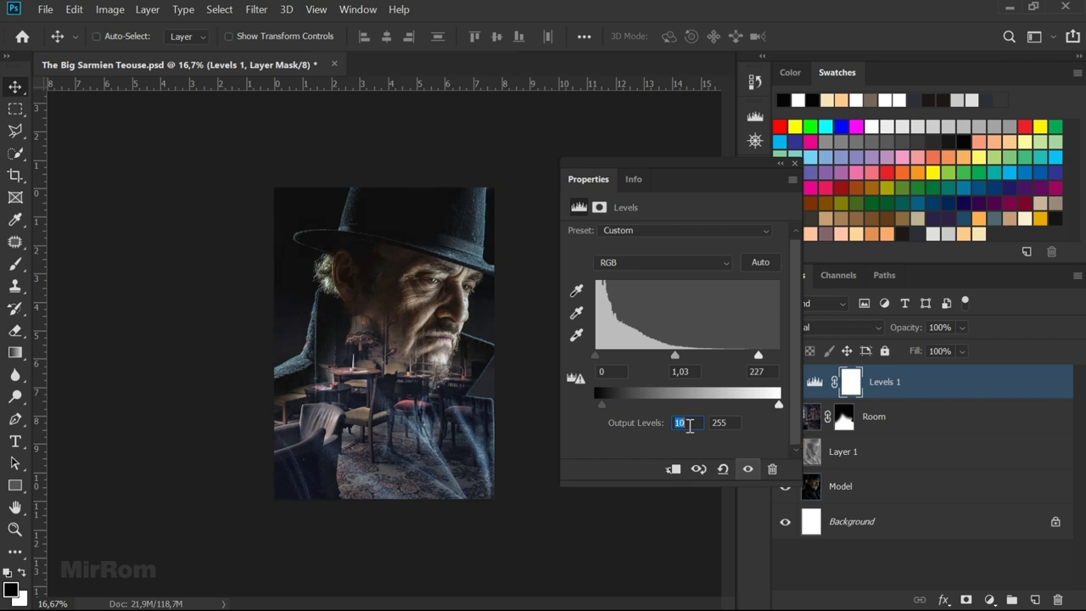
pyautogui.click(747, 469)
pyautogui.click(747, 469)
pyautogui.click(794, 164)
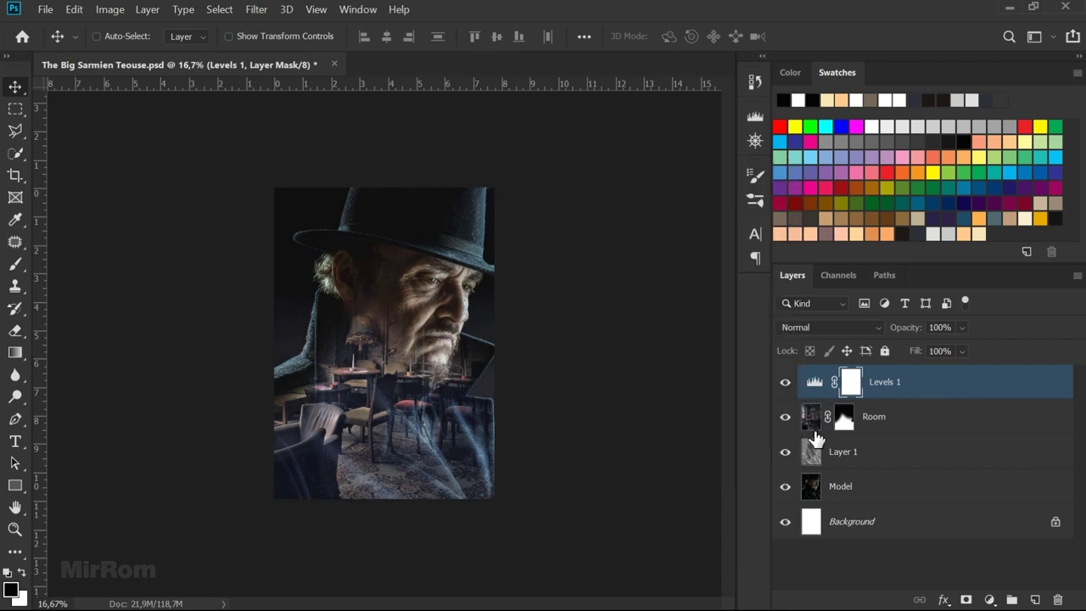
pyautogui.click(785, 452)
# Add a Photo Filter adjustment layer using Orange at 35% density with Preserve Luminosity on
pyautogui.click(816, 383)
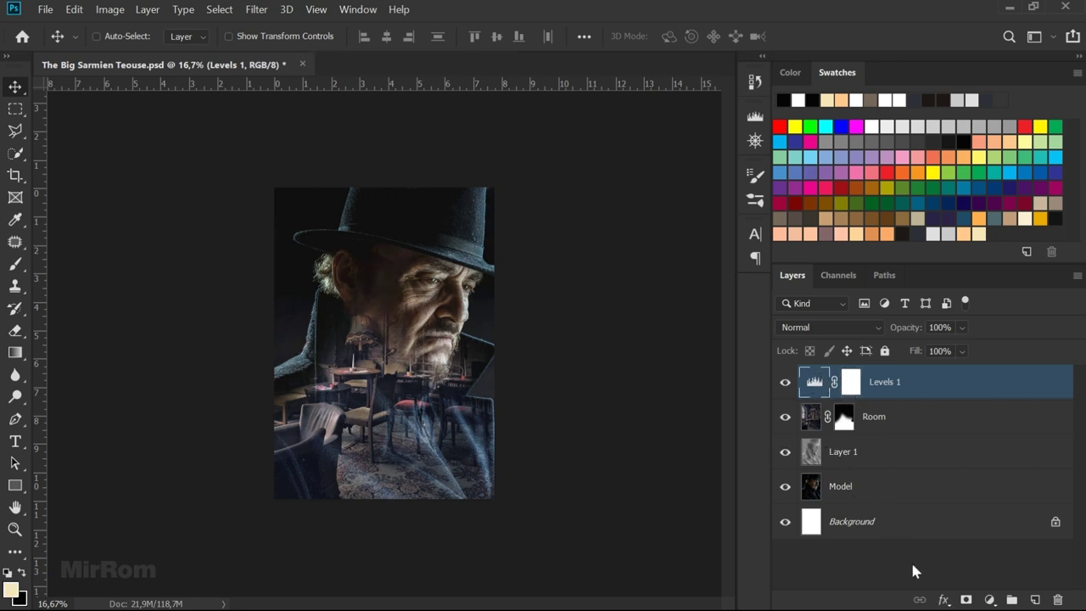
pyautogui.click(785, 452)
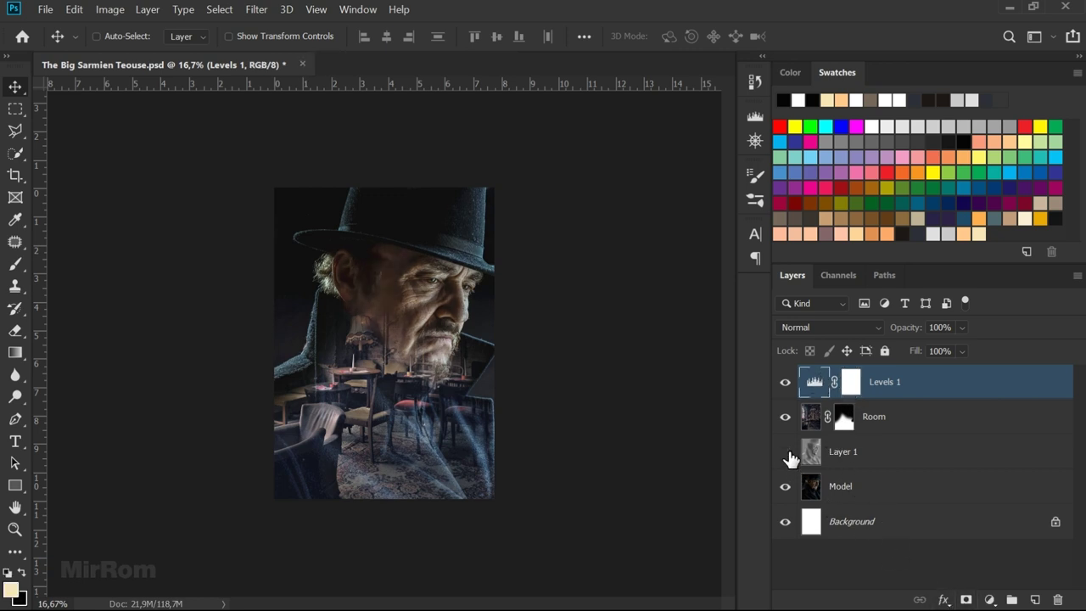
pyautogui.click(989, 600)
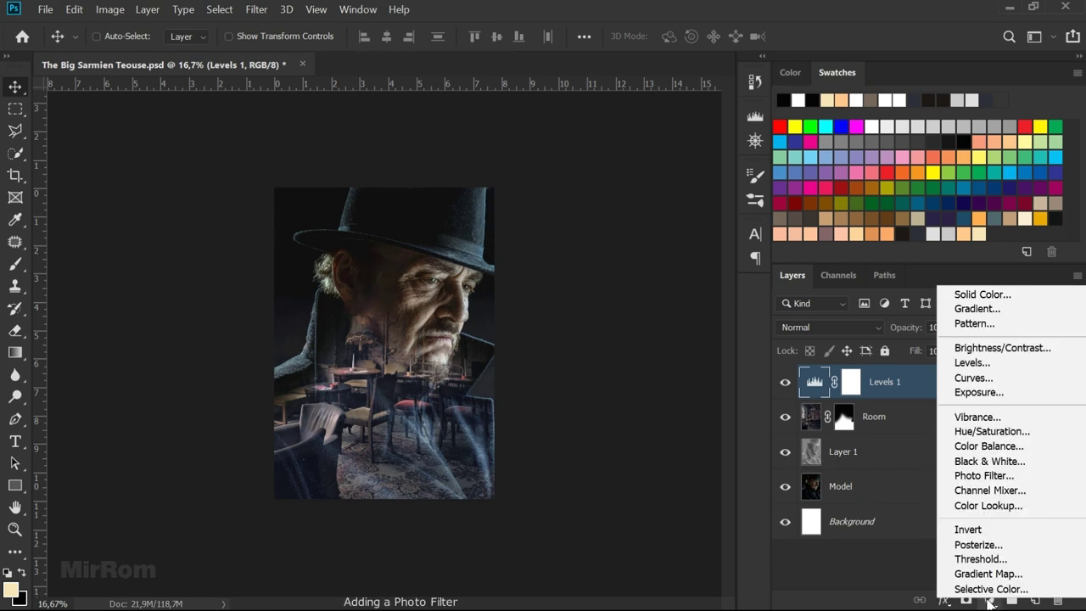
pyautogui.click(1021, 480)
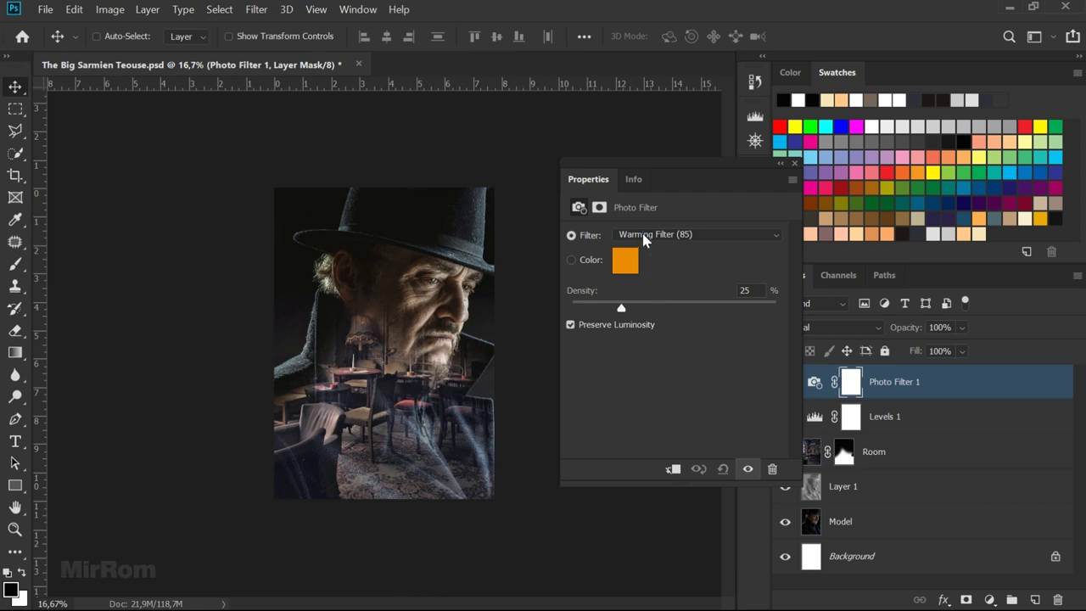
pyautogui.click(643, 240)
pyautogui.click(642, 349)
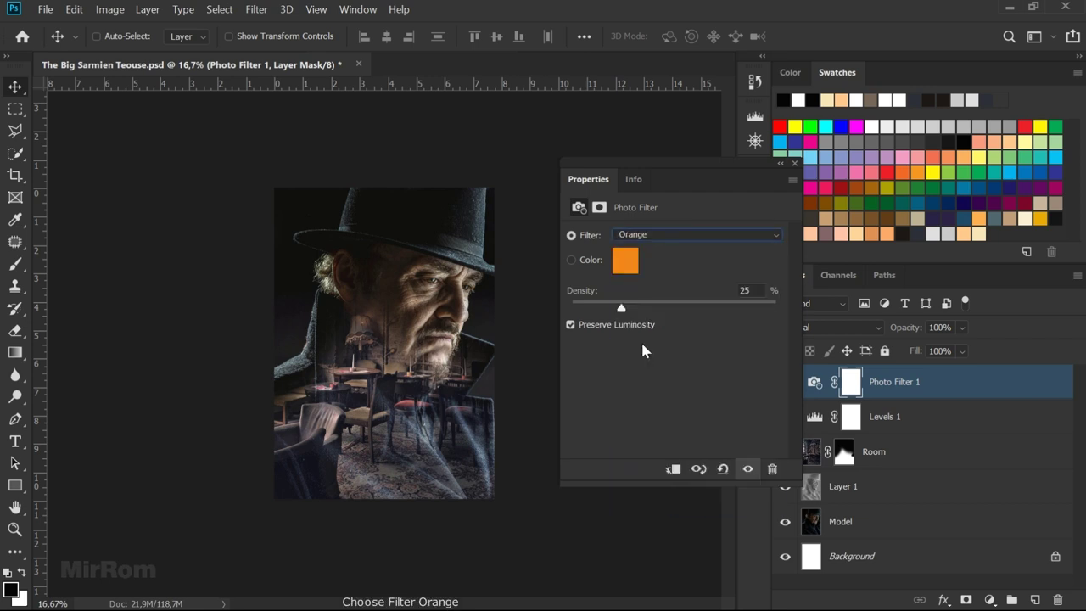
pyautogui.click(585, 328)
pyautogui.click(585, 329)
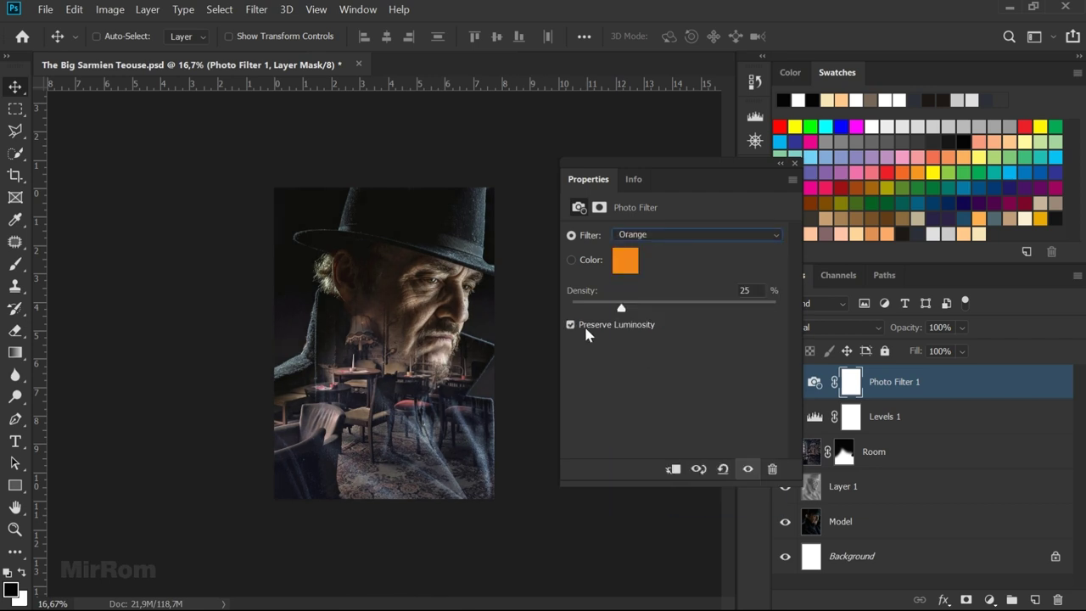
pyautogui.moveTo(623, 308); pyautogui.dragTo(741, 317)
pyautogui.click(598, 326)
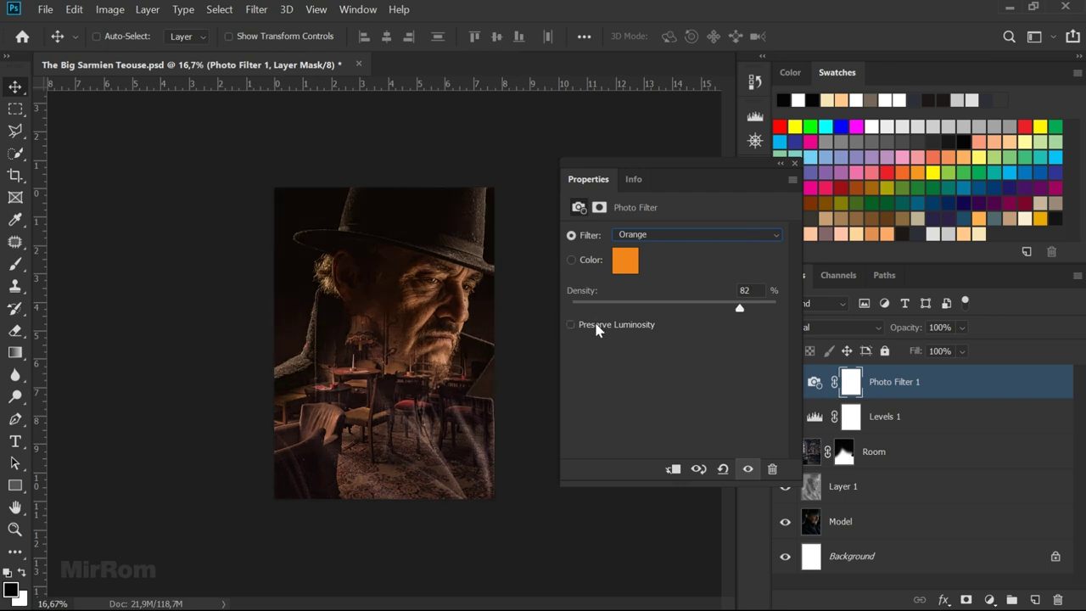
pyautogui.click(795, 163)
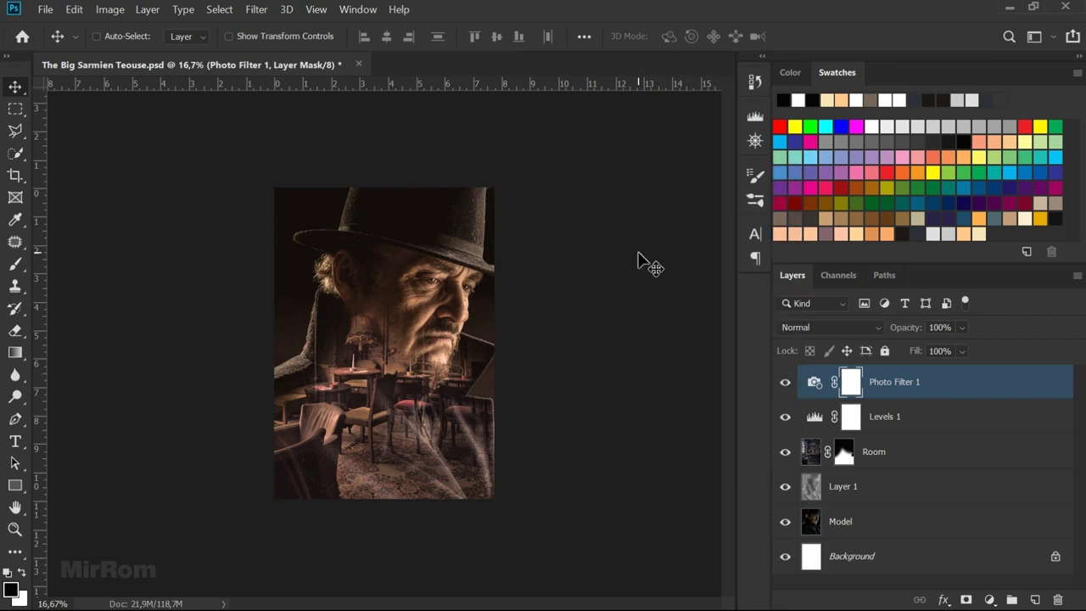
# Lower the Levels 1 highlight input to 225, then select Photo Filter 1
pyautogui.hotkey('ctrl', '+')
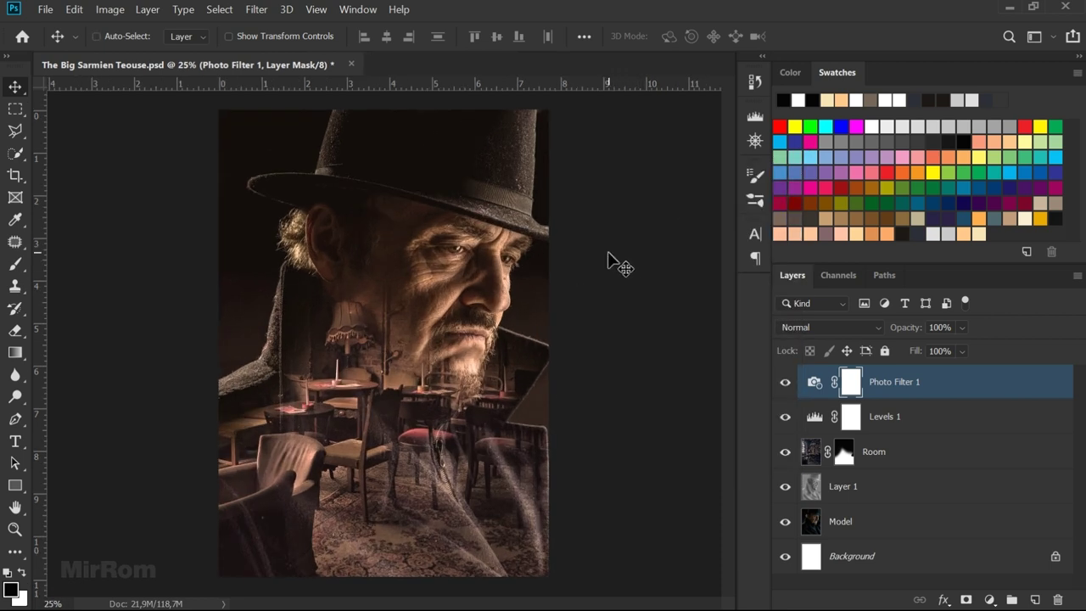
pyautogui.click(813, 420)
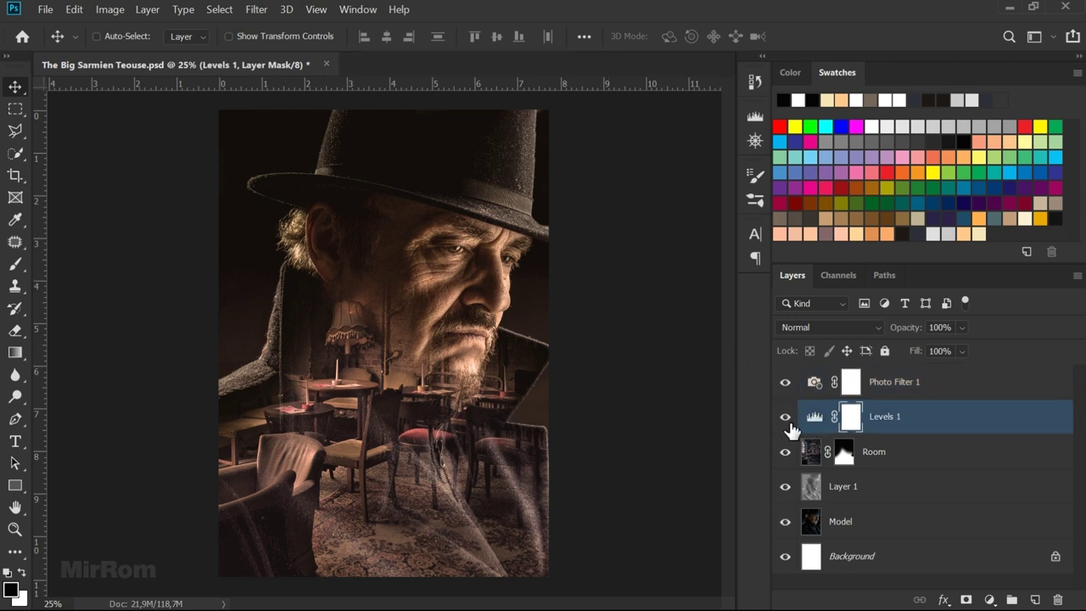
pyautogui.click(787, 417)
pyautogui.doubleClick(814, 416)
pyautogui.click(768, 375)
pyautogui.press('Down')
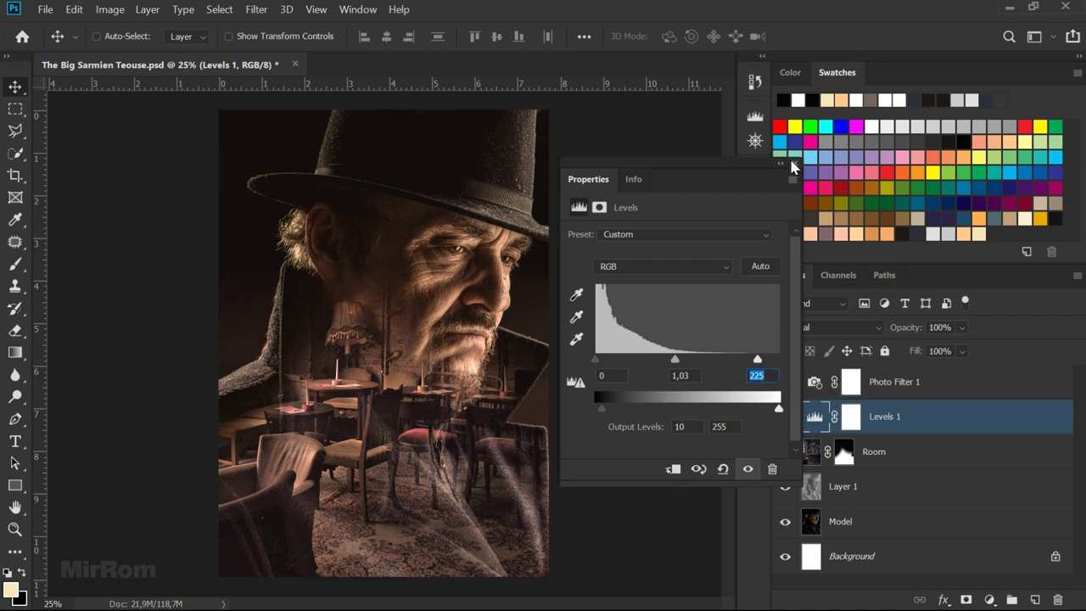
pyautogui.click(794, 163)
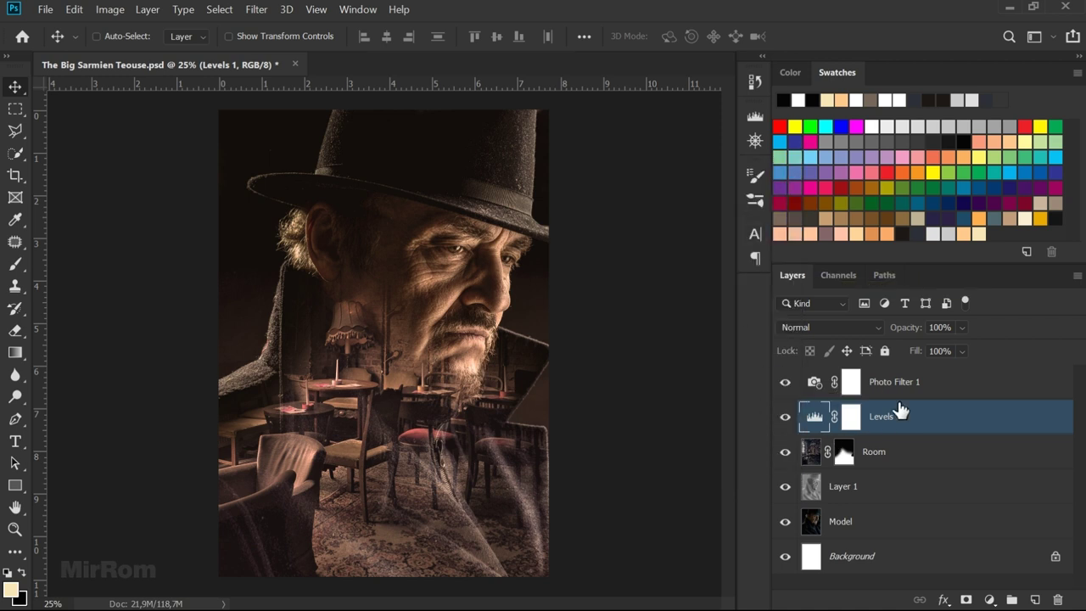
pyautogui.hotkey('alt', ']')
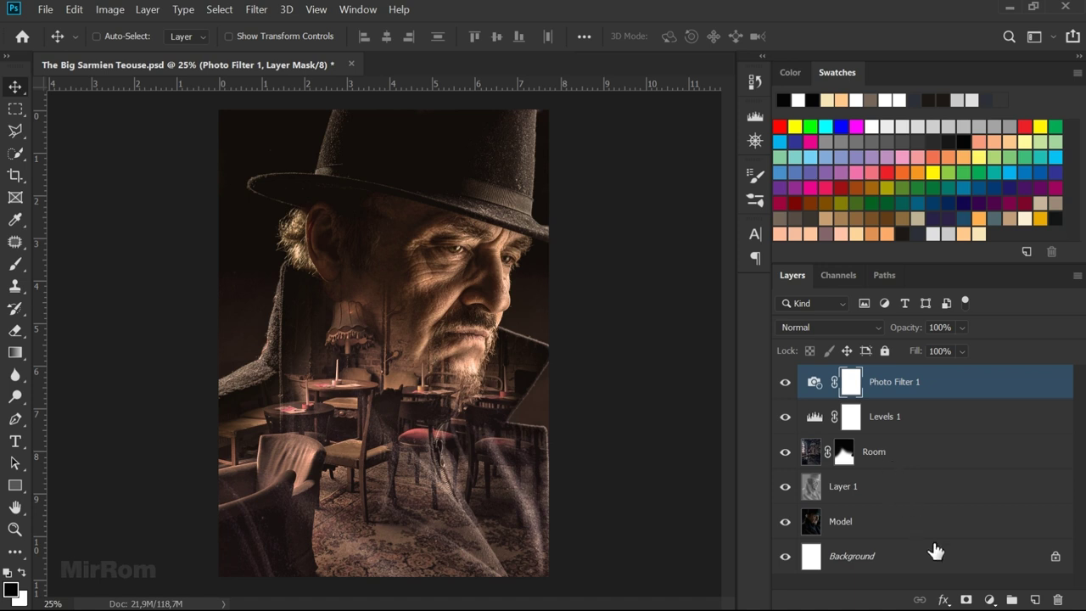
pyautogui.click(989, 600)
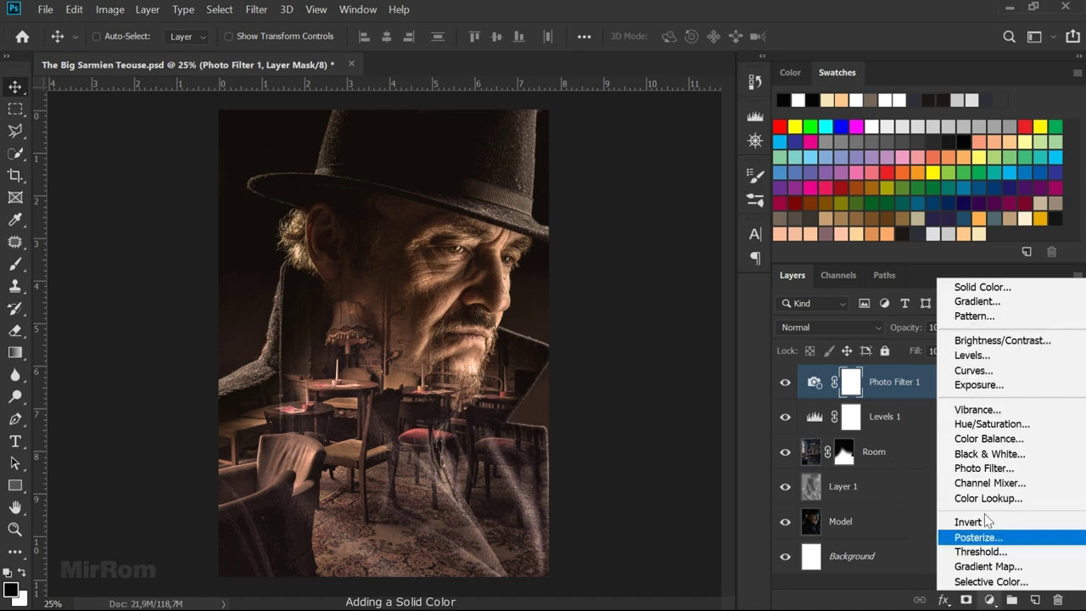
# Add a Solid Color fill layer in peach ffc78a
pyautogui.click(985, 287)
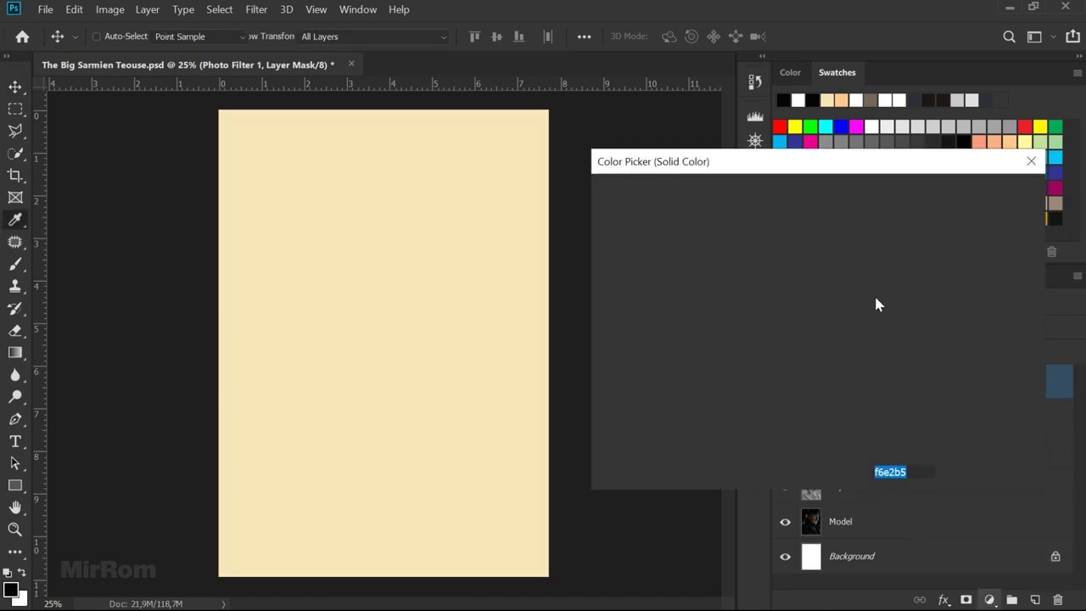
pyautogui.moveTo(767, 168); pyautogui.dragTo(617, 206)
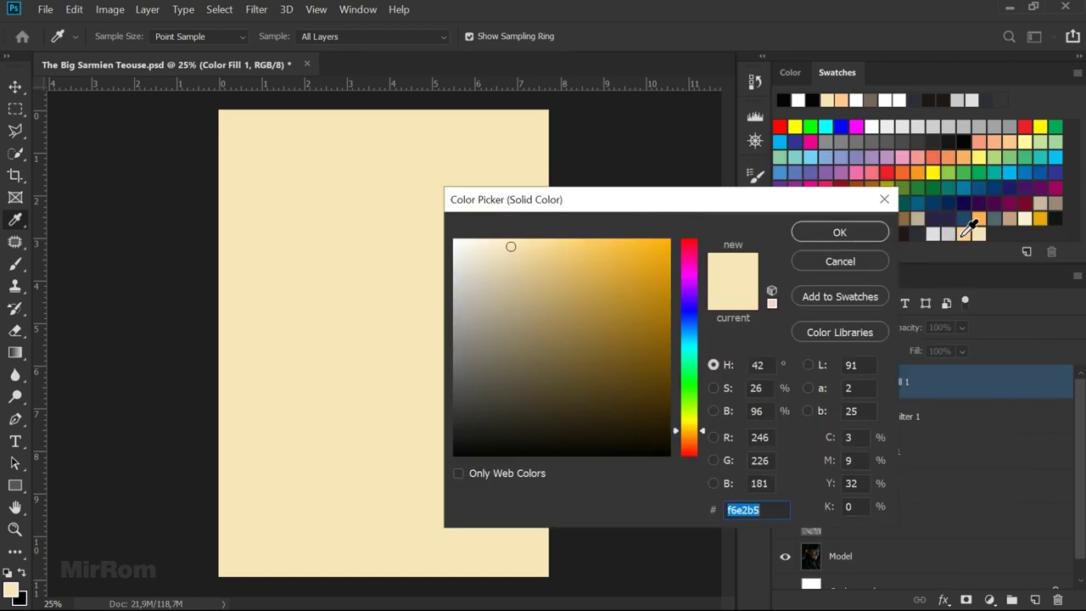
pyautogui.click(964, 235)
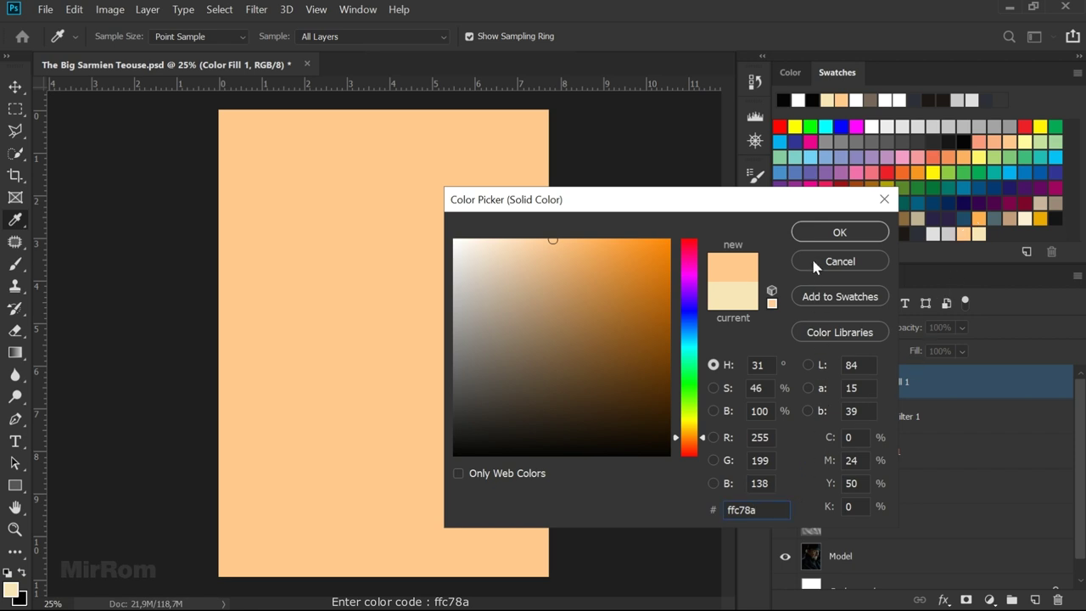
pyautogui.click(865, 240)
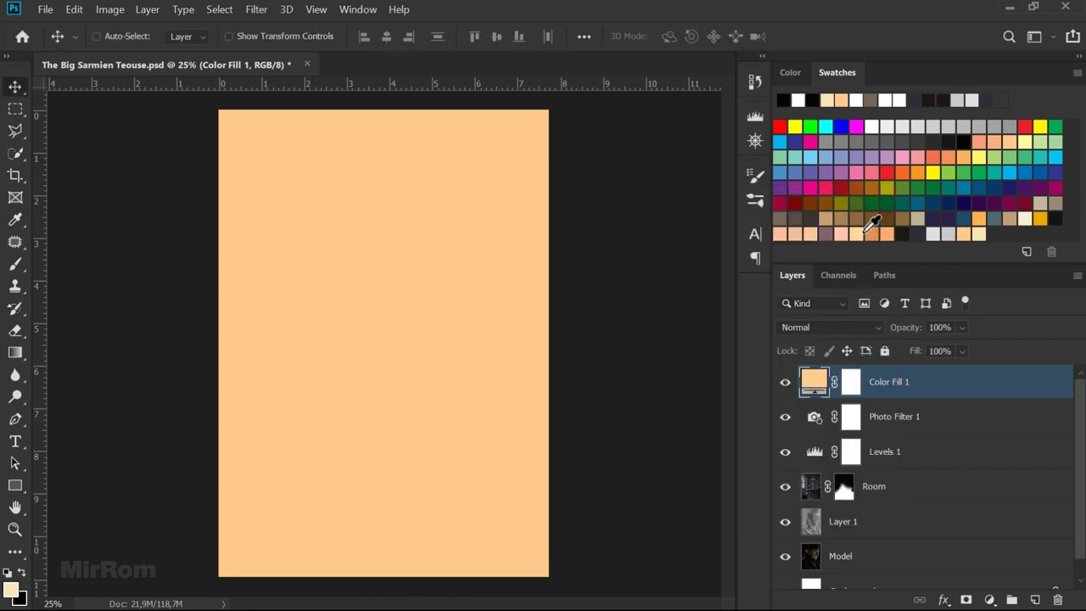
# Blend the Color Fill 1 layer with Color Burn at 74% opacity
pyautogui.click(861, 325)
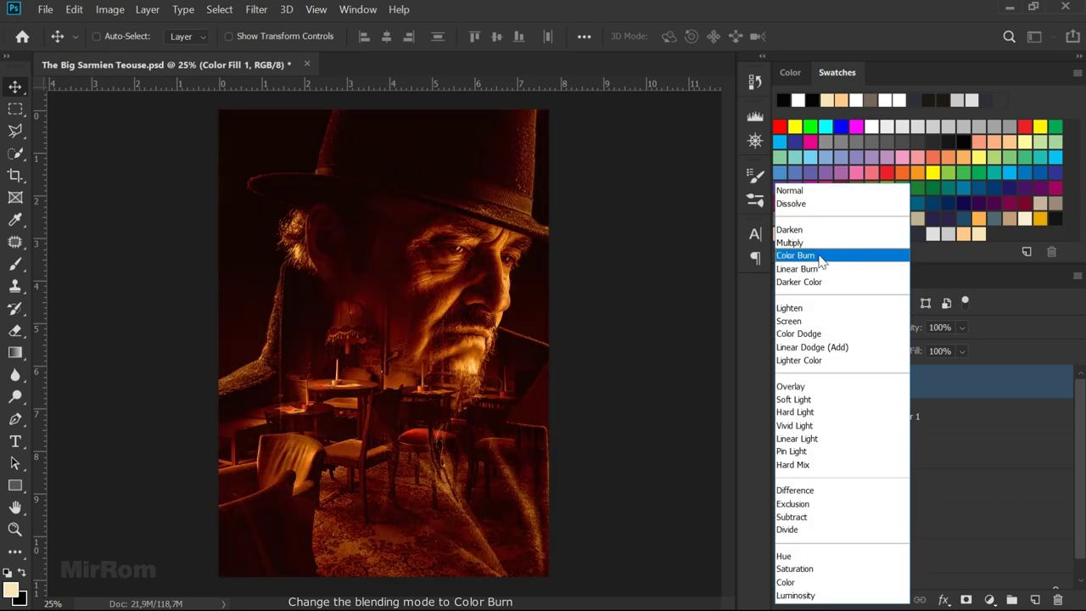
pyautogui.click(821, 255)
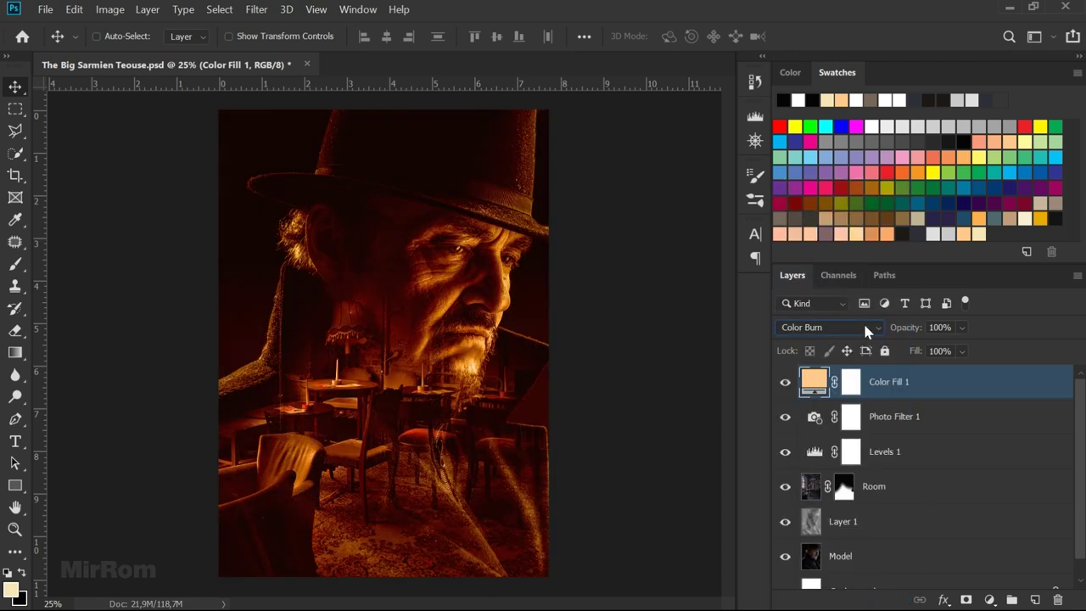
pyautogui.click(962, 327)
pyautogui.moveTo(995, 349); pyautogui.dragTo(973, 351)
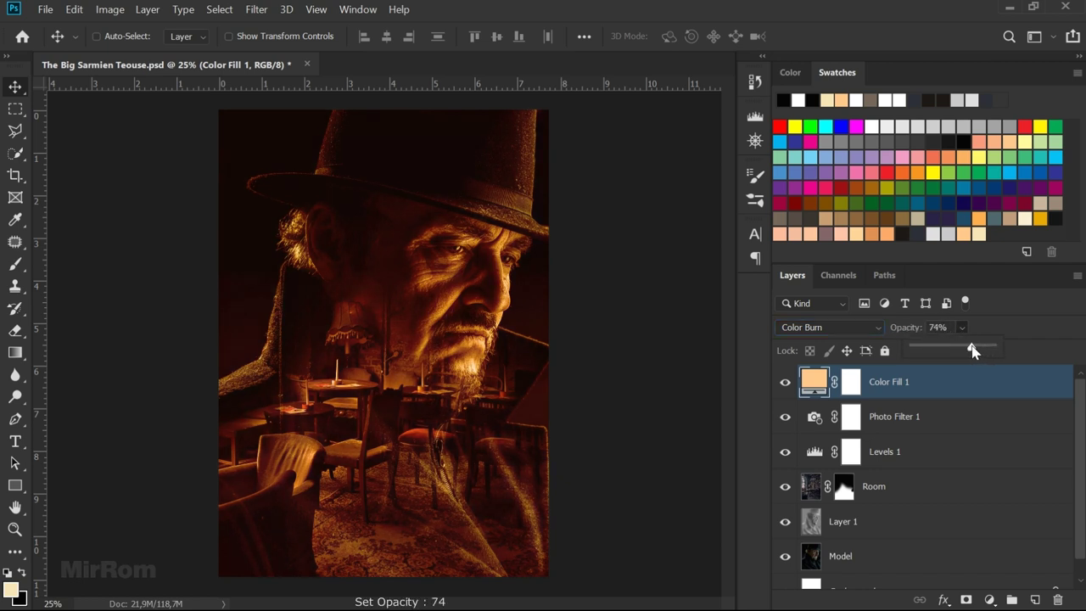
pyautogui.press('Return')
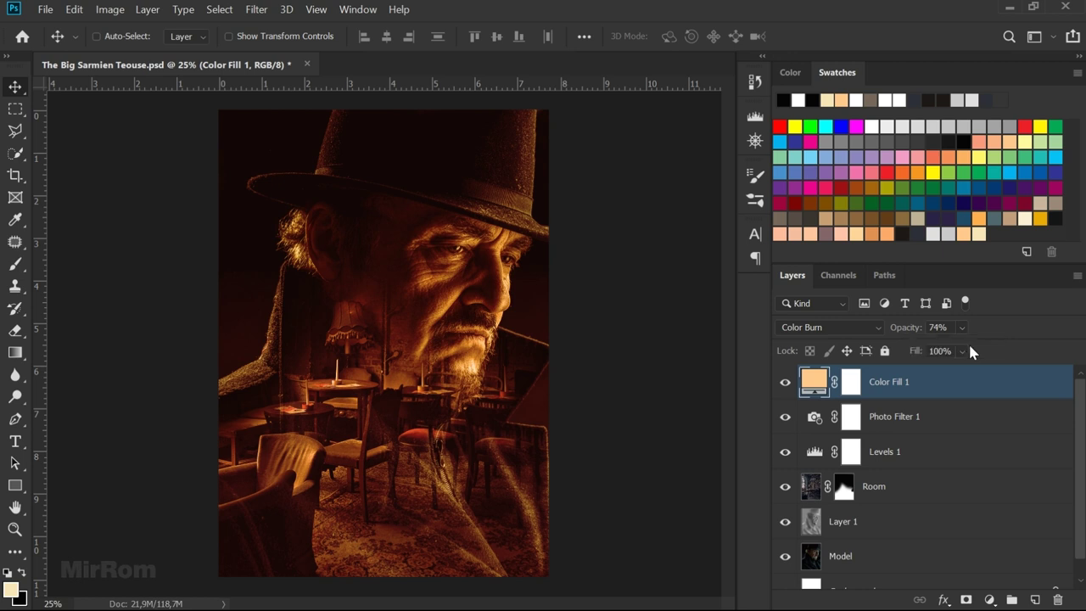
# Add a Color Lookup adjustment layer using the EdgyAmber.3DL look
pyautogui.click(989, 600)
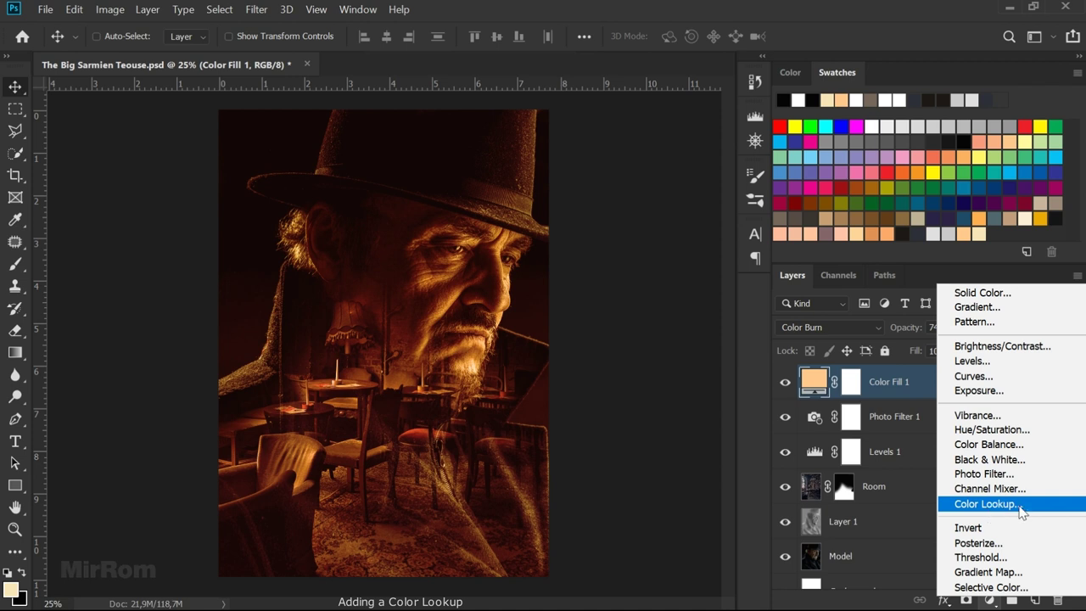
pyautogui.click(1020, 506)
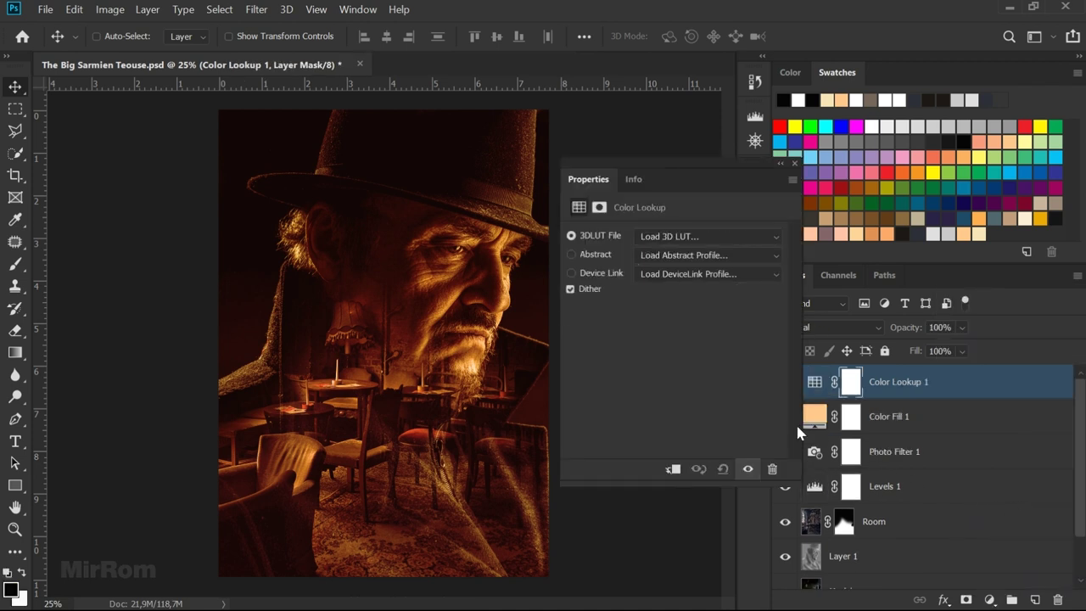
pyautogui.click(679, 237)
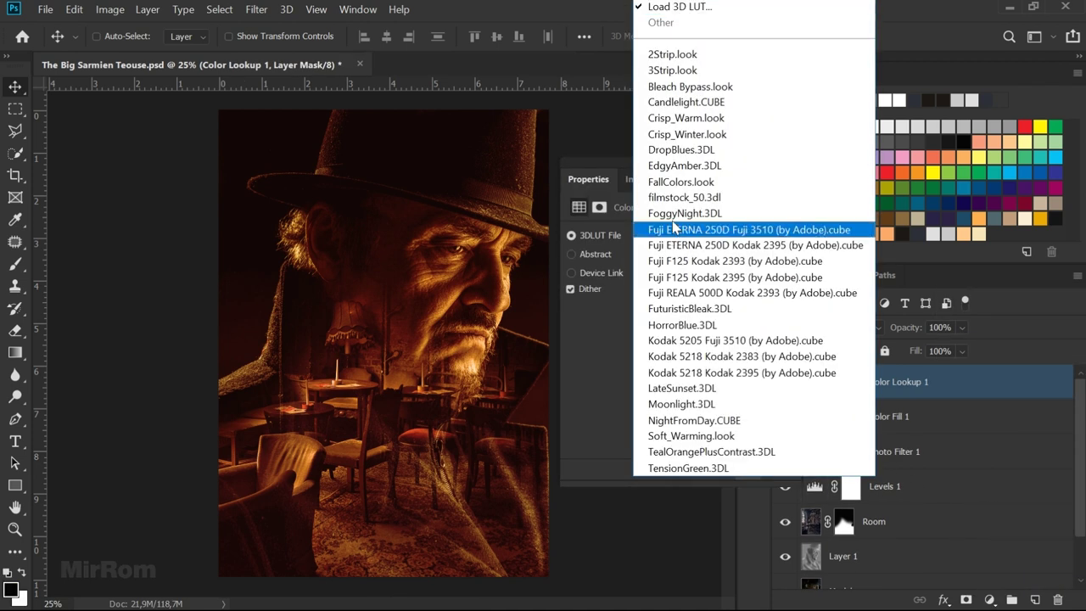
pyautogui.click(672, 169)
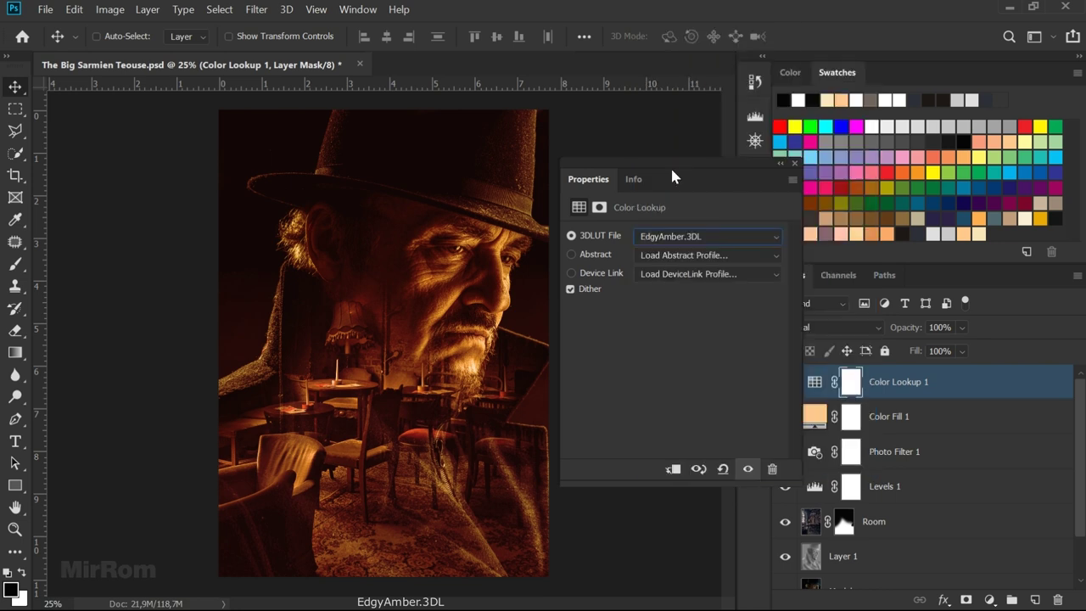
# Set the EdgyAmber lookup layer to Darken blend mode at 70% opacity
pyautogui.click(793, 168)
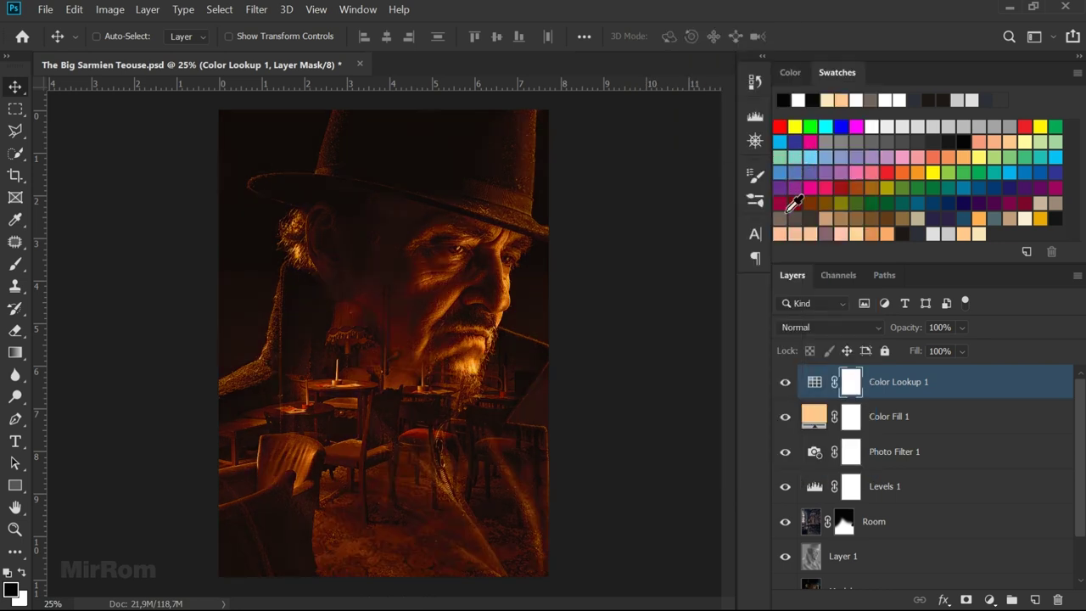
pyautogui.click(836, 329)
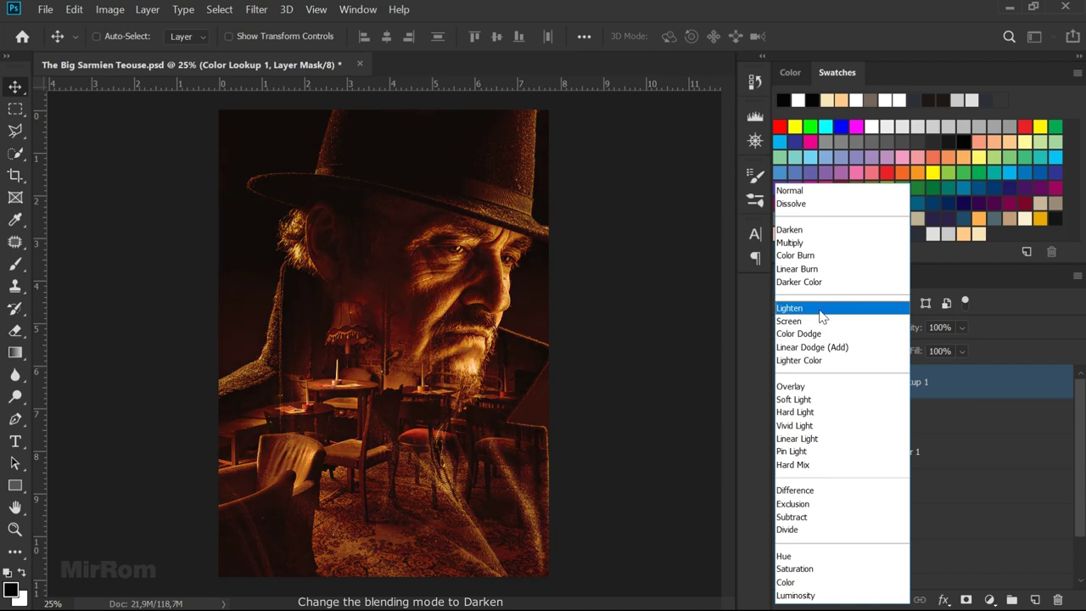
pyautogui.click(791, 229)
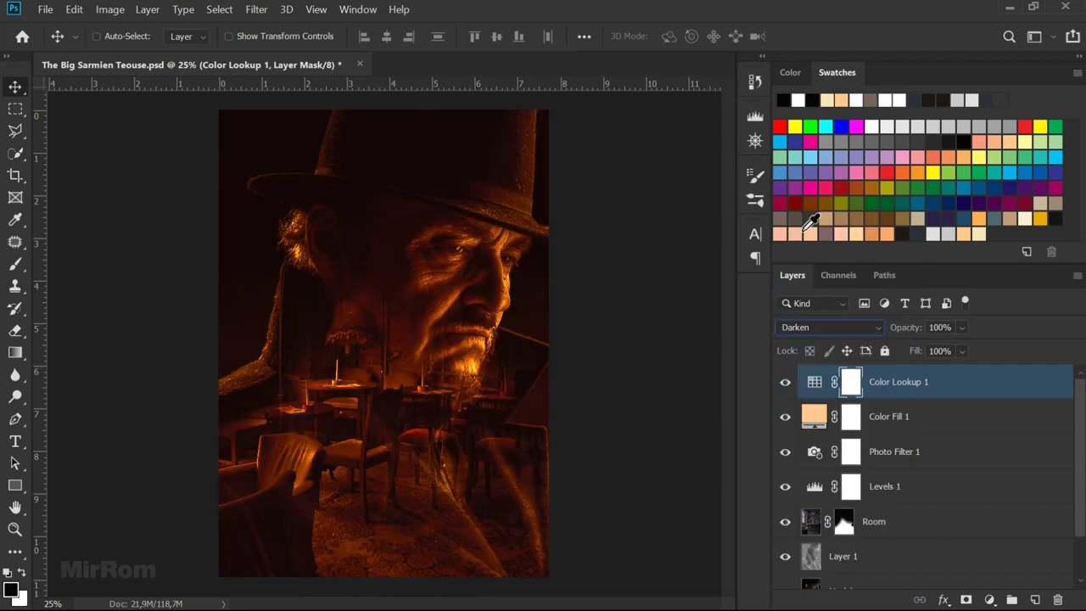
pyautogui.click(961, 328)
pyautogui.moveTo(991, 350); pyautogui.dragTo(969, 353)
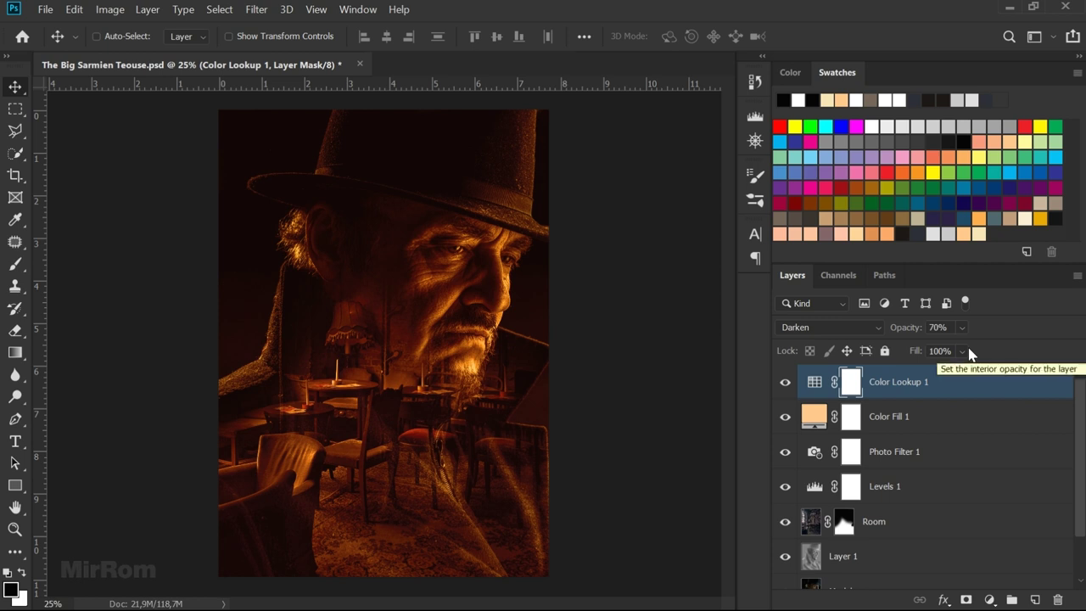
# Add a second Color Lookup adjustment layer using DropBlues.3DL
pyautogui.click(989, 600)
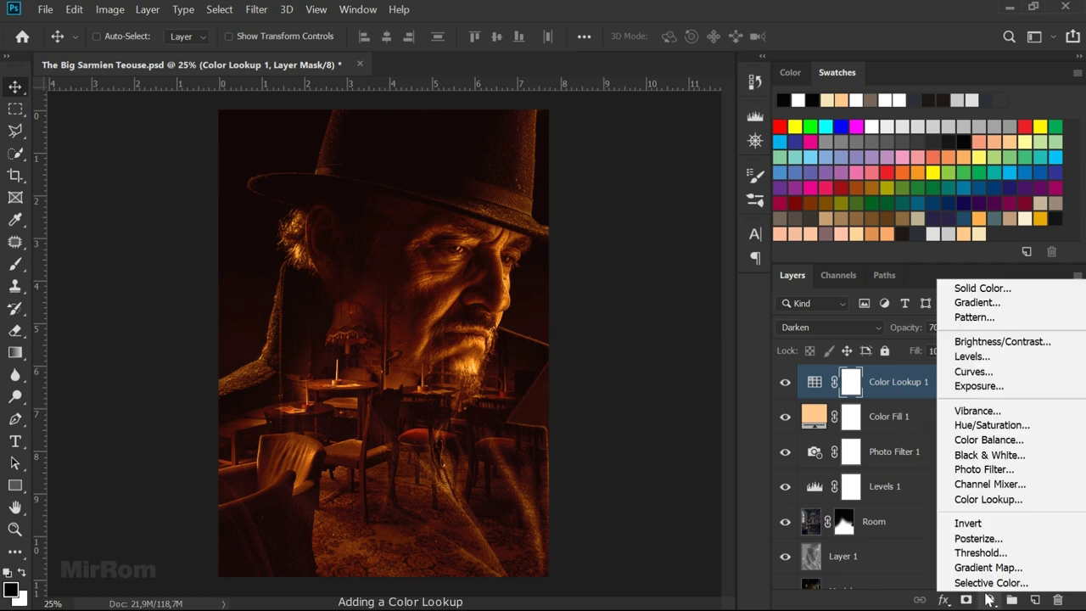
pyautogui.click(1029, 499)
pyautogui.click(735, 236)
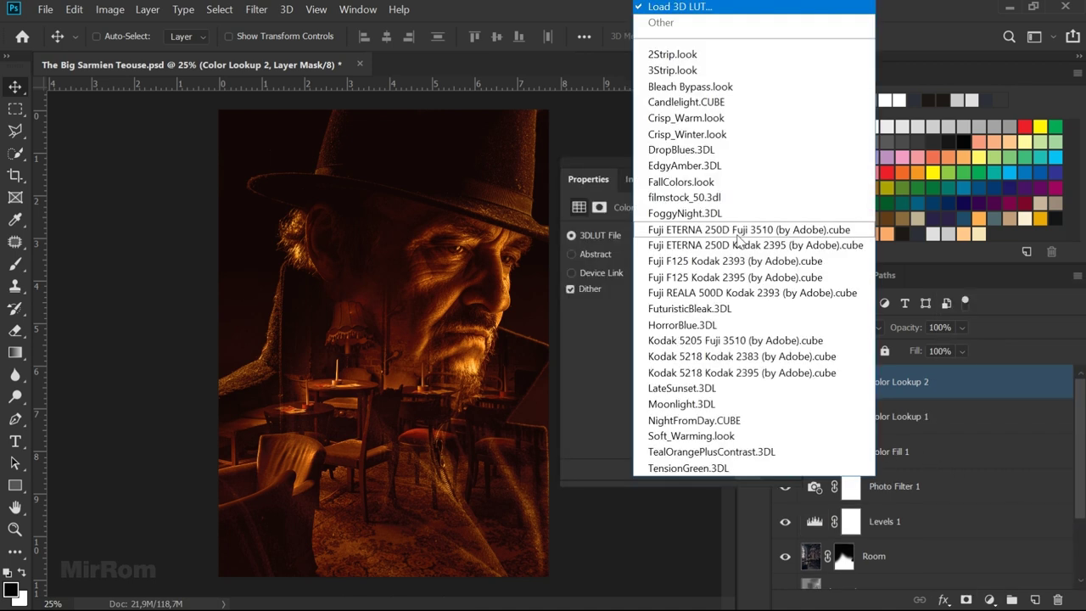
pyautogui.click(706, 151)
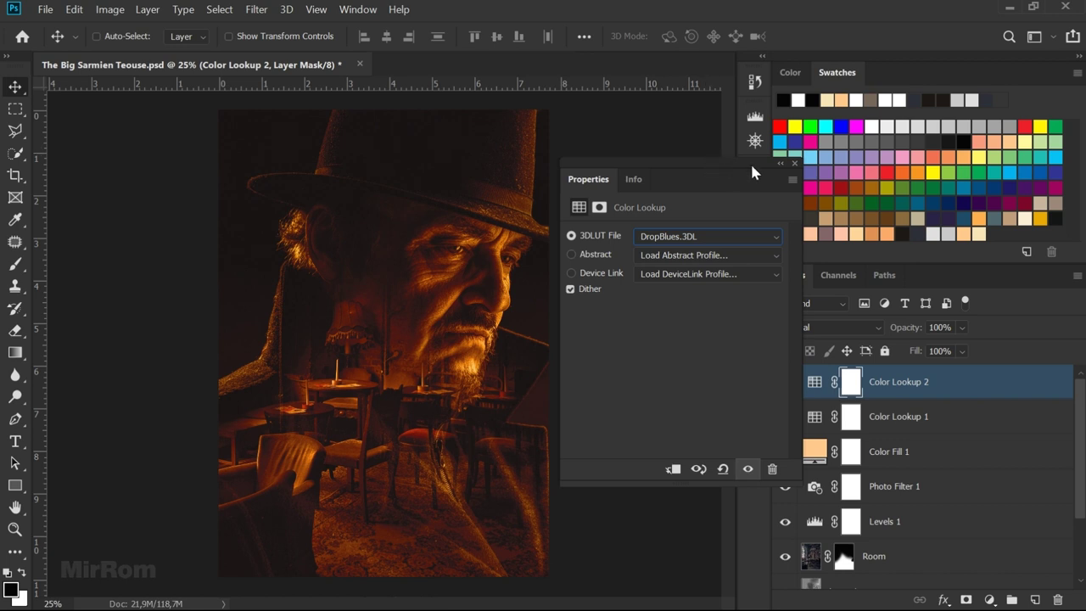
pyautogui.click(795, 163)
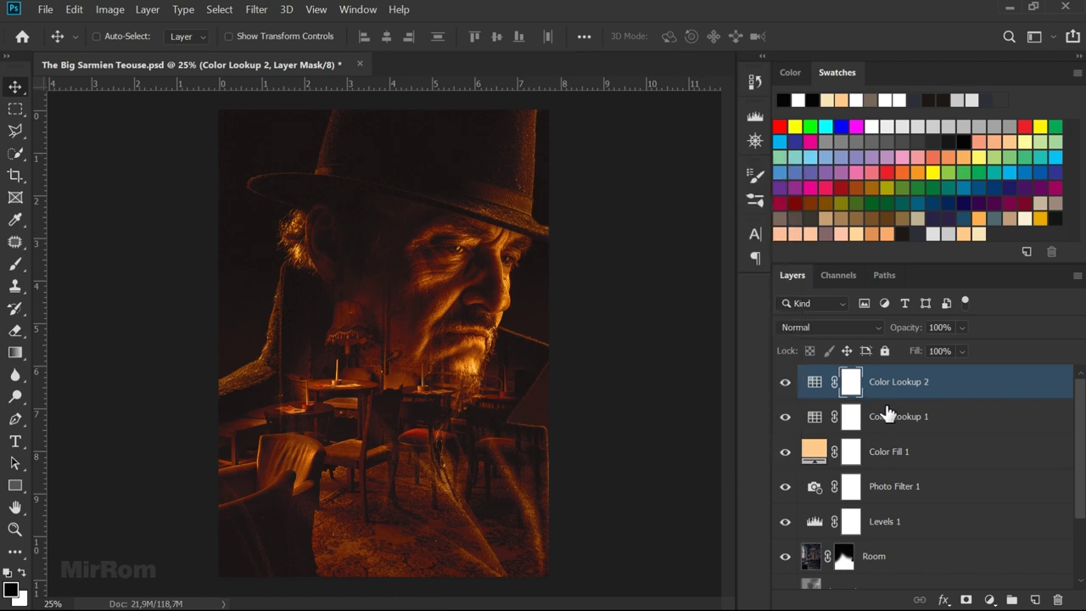
# Group the adjustment layers from Levels 1 upward into a group named Adjustments
pyautogui.keyDown('shift'); pyautogui.click(892, 522); pyautogui.keyUp('shift')
pyautogui.hotkey('ctrl', 'g')
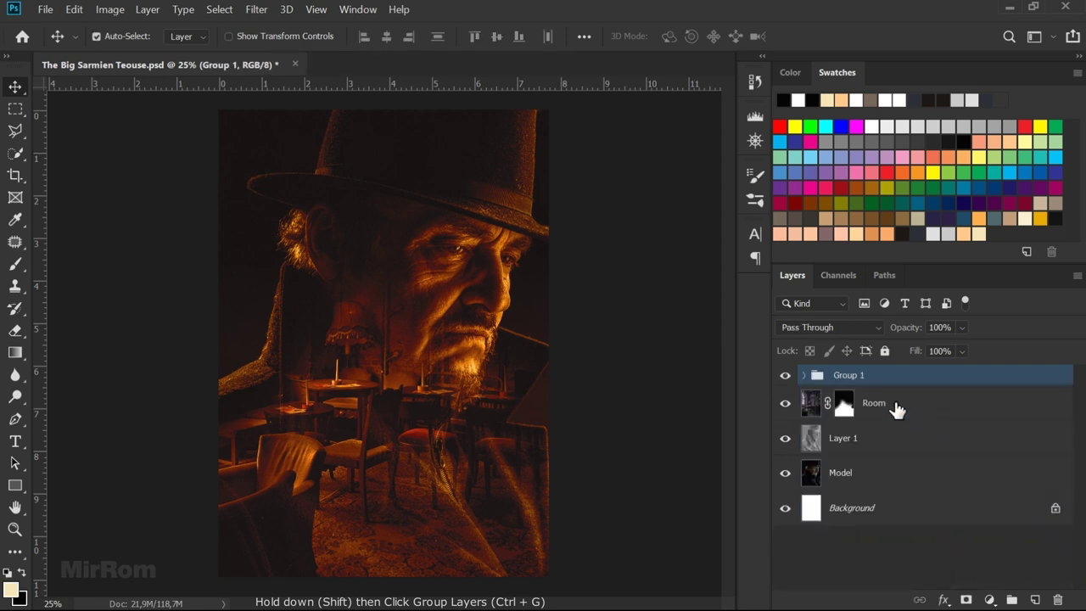
pyautogui.doubleClick(843, 378)
pyautogui.write('Adjustments')
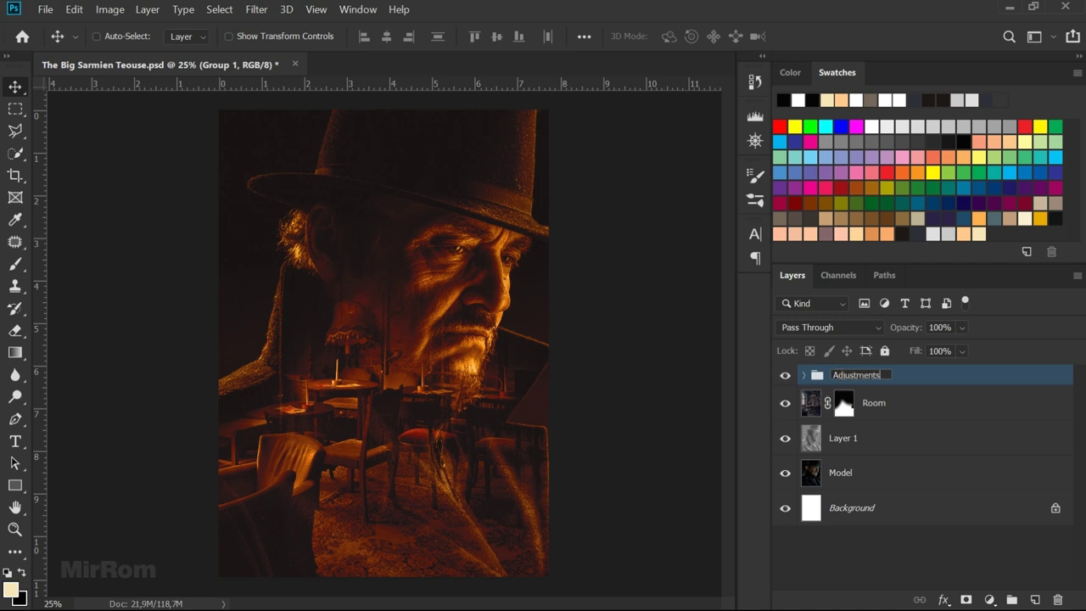
pyautogui.press('Return')
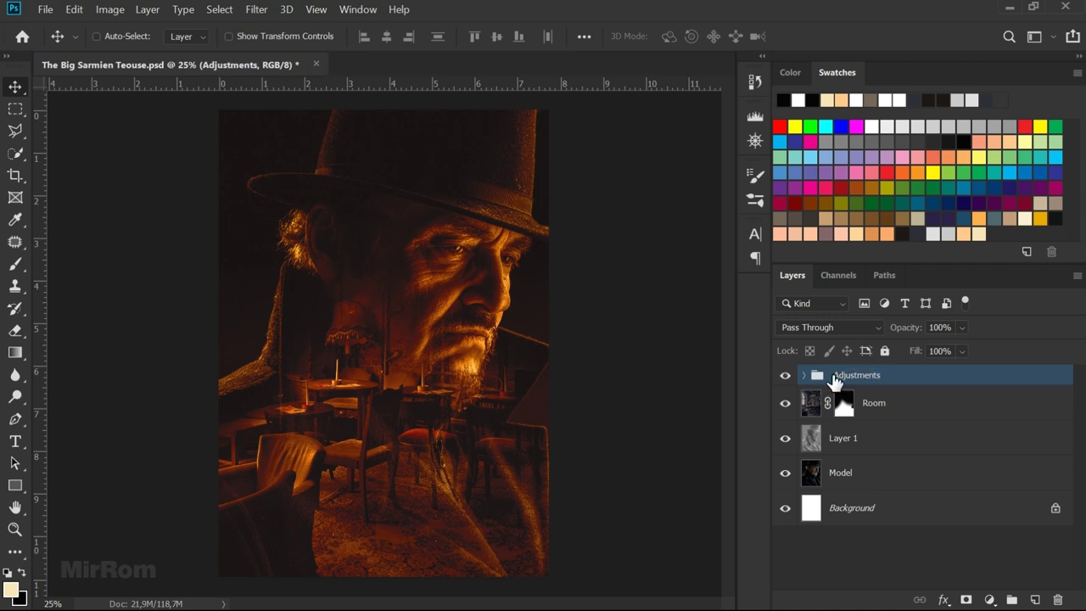
# Save the document and stamp all visible layers into a new merged Layer 2
pyautogui.click(785, 376)
pyautogui.hotkey('ctrl', 's')
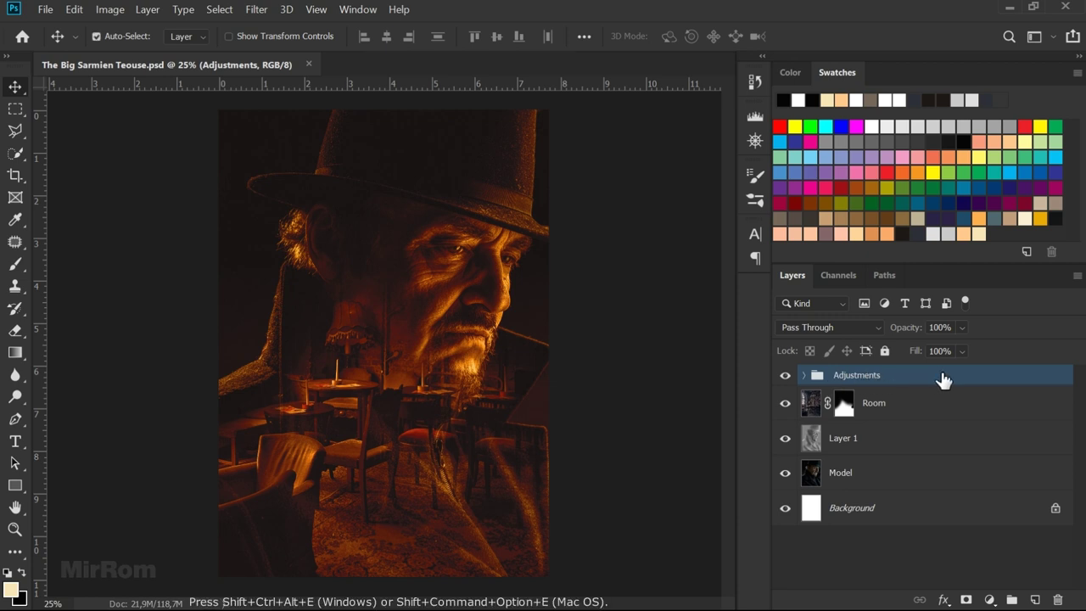
pyautogui.hotkey('shift', 'ctrl', 'alt', 'e')
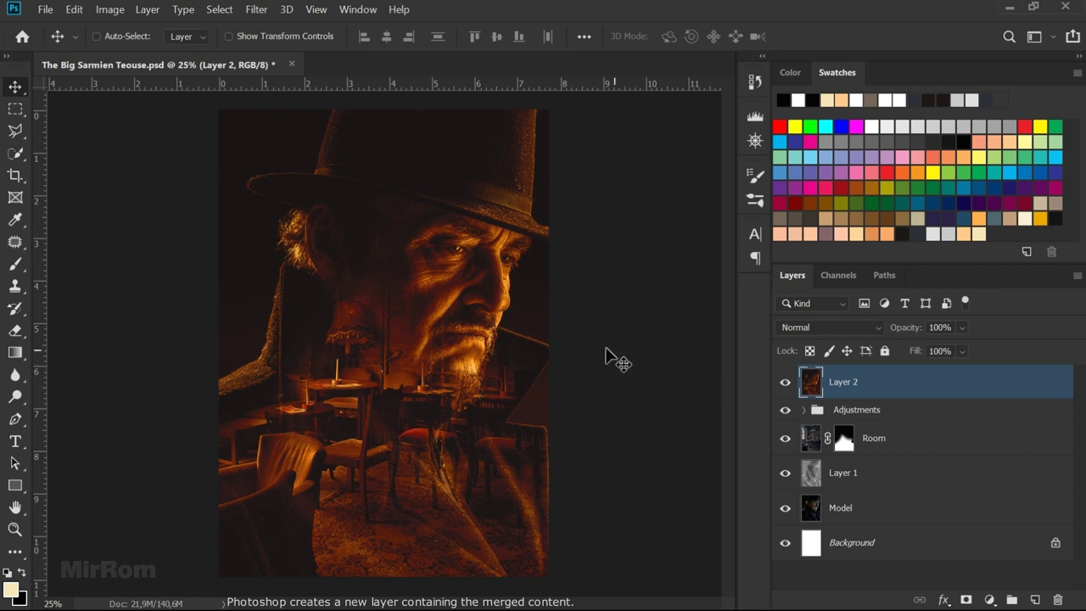
pyautogui.click(256, 9)
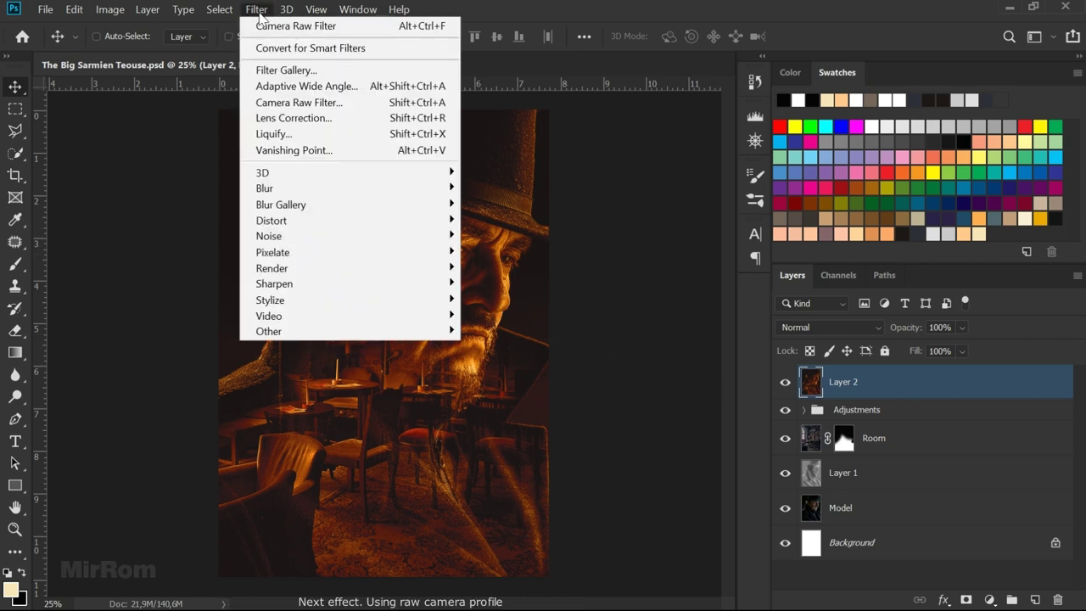
# Open the Camera Raw Filter on Layer 2 and browse its camera profiles
pyautogui.click(296, 103)
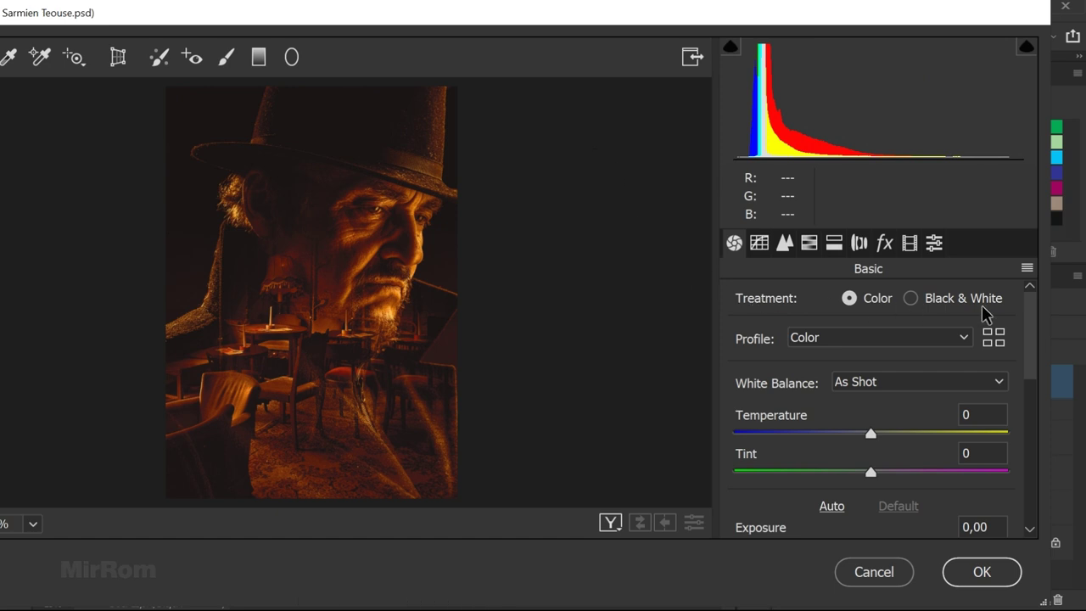
pyautogui.scroll(-1, 1035, 321)
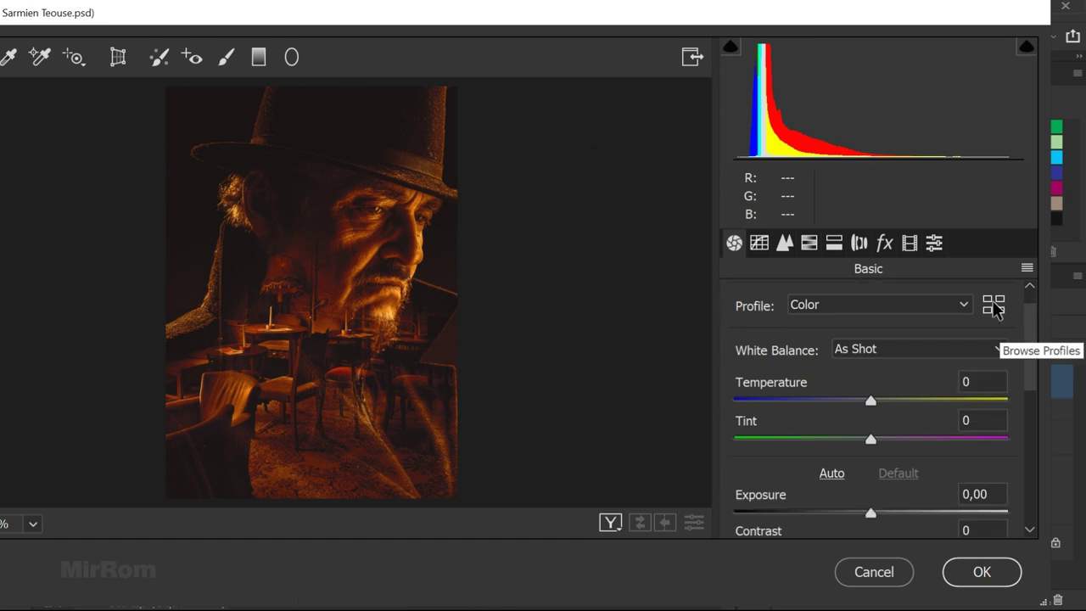
pyautogui.click(993, 312)
pyautogui.scroll(-2, 949, 431)
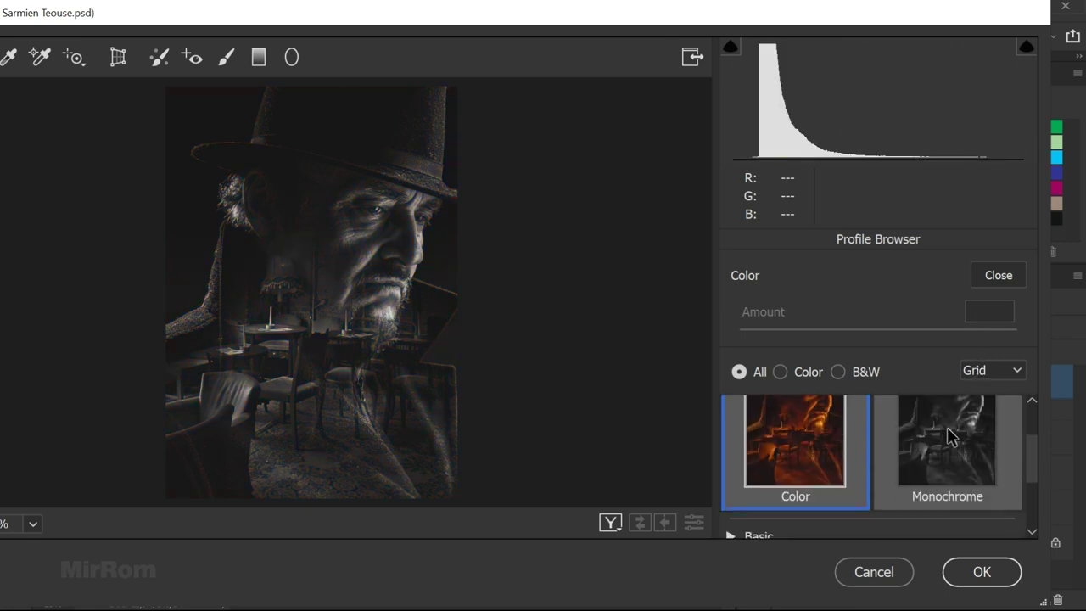
# Choose the Artistic 06 profile and raise its Amount to 132
pyautogui.scroll(-2, 948, 435)
pyautogui.click(732, 462)
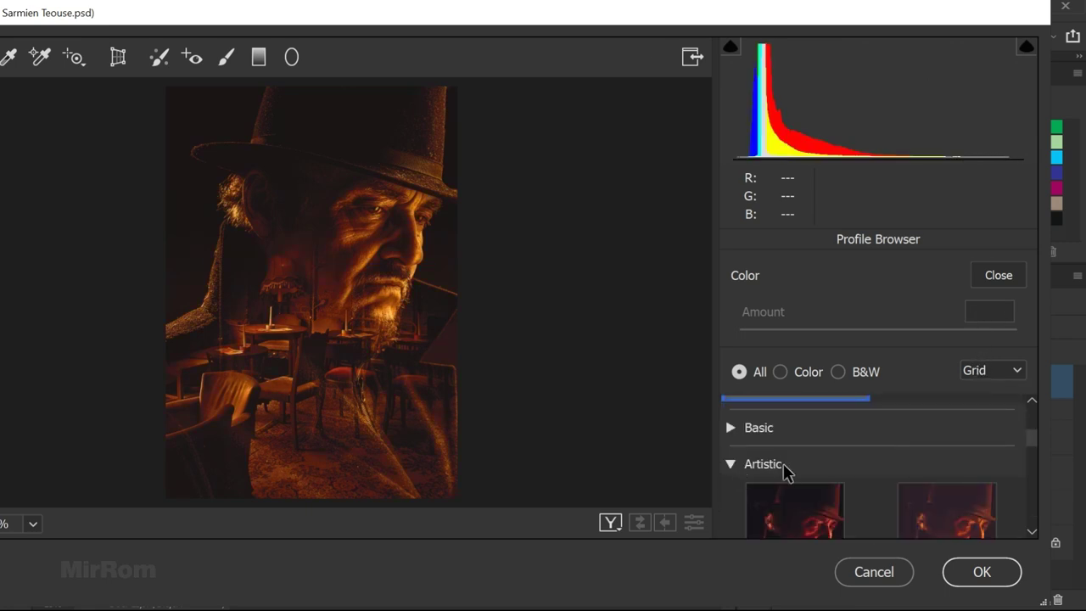
pyautogui.scroll(-2, 785, 469)
pyautogui.scroll(-2, 887, 462)
pyautogui.scroll(-1, 882, 463)
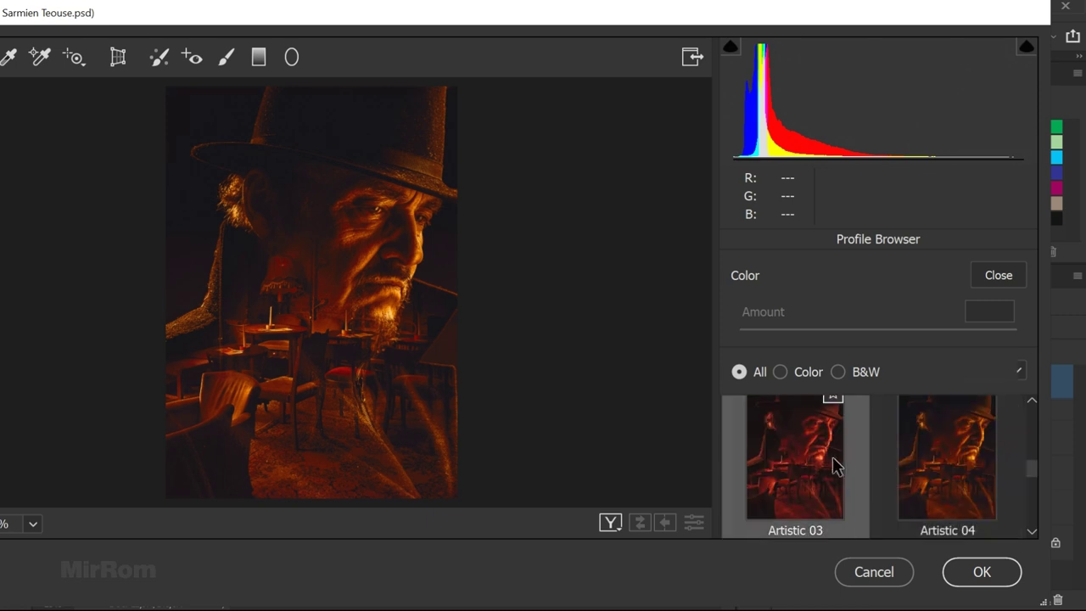
pyautogui.scroll(-1, 897, 462)
pyautogui.scroll(-2, 898, 462)
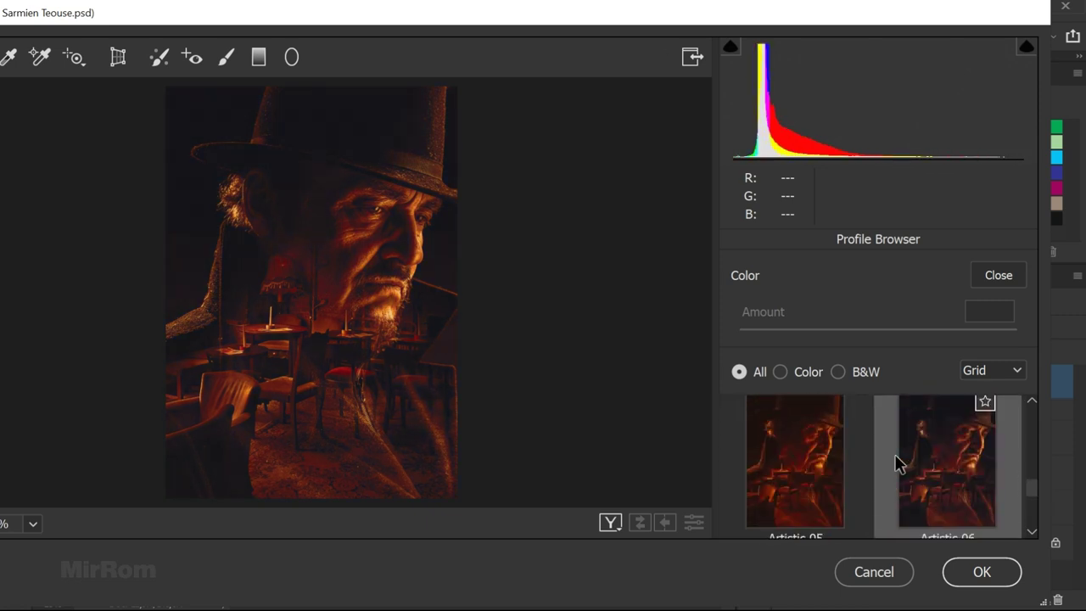
pyautogui.scroll(-1, 942, 441)
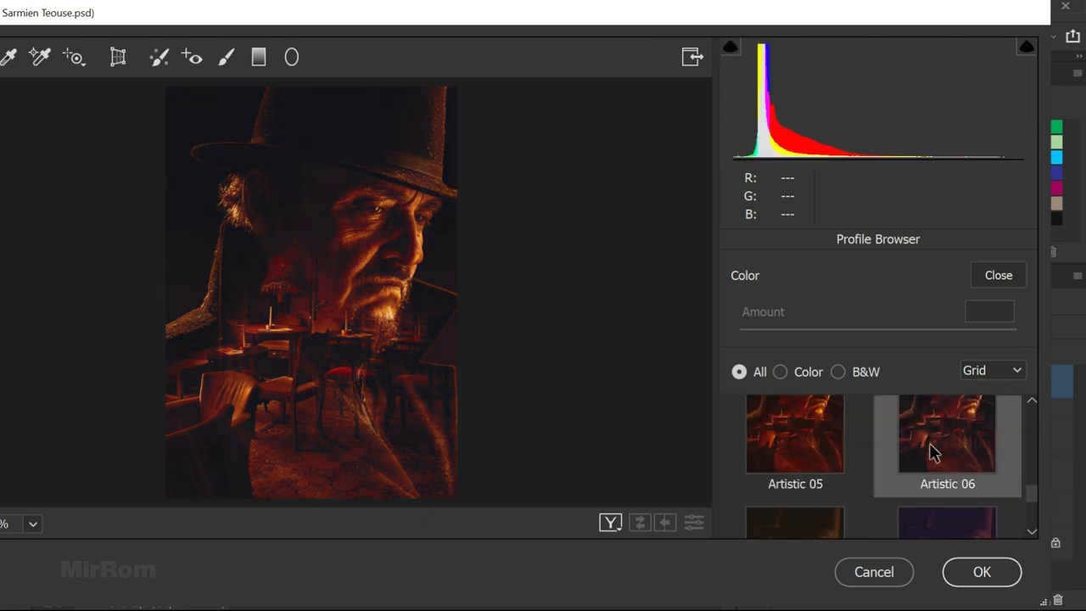
pyautogui.click(927, 452)
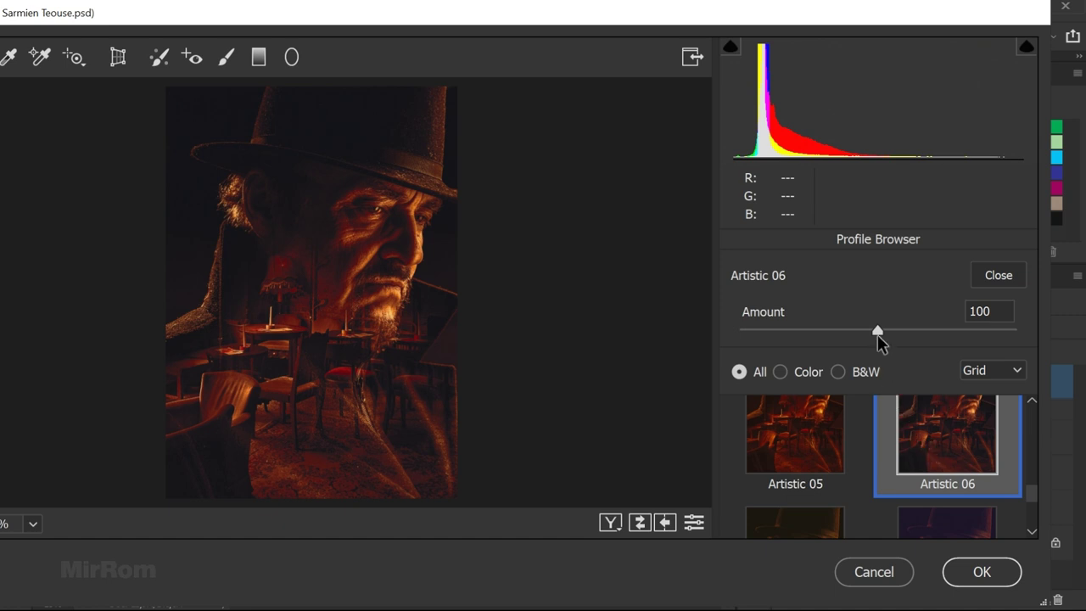
pyautogui.moveTo(879, 332); pyautogui.dragTo(921, 333)
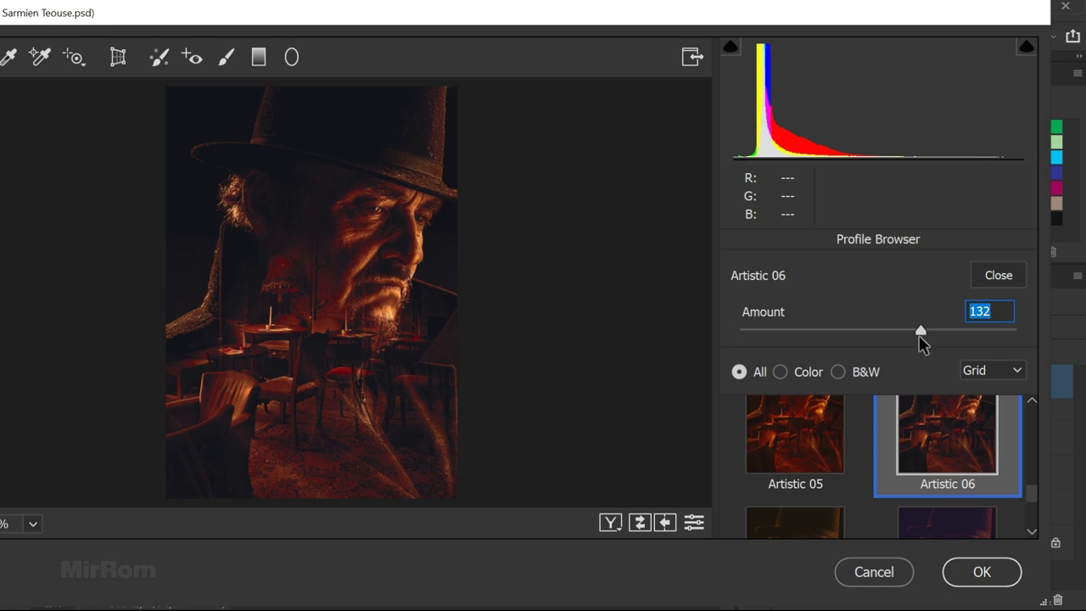
pyautogui.click(994, 277)
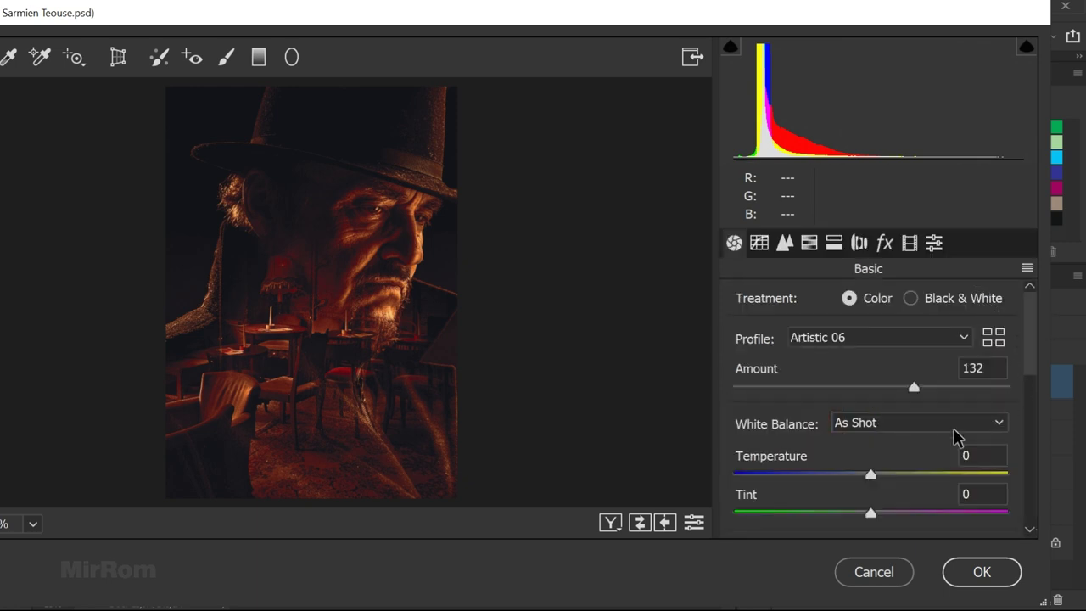
# Warm the Camera Raw temperature to +16 and add +18 clarity in the Basic panel
pyautogui.moveTo(873, 472); pyautogui.dragTo(895, 475)
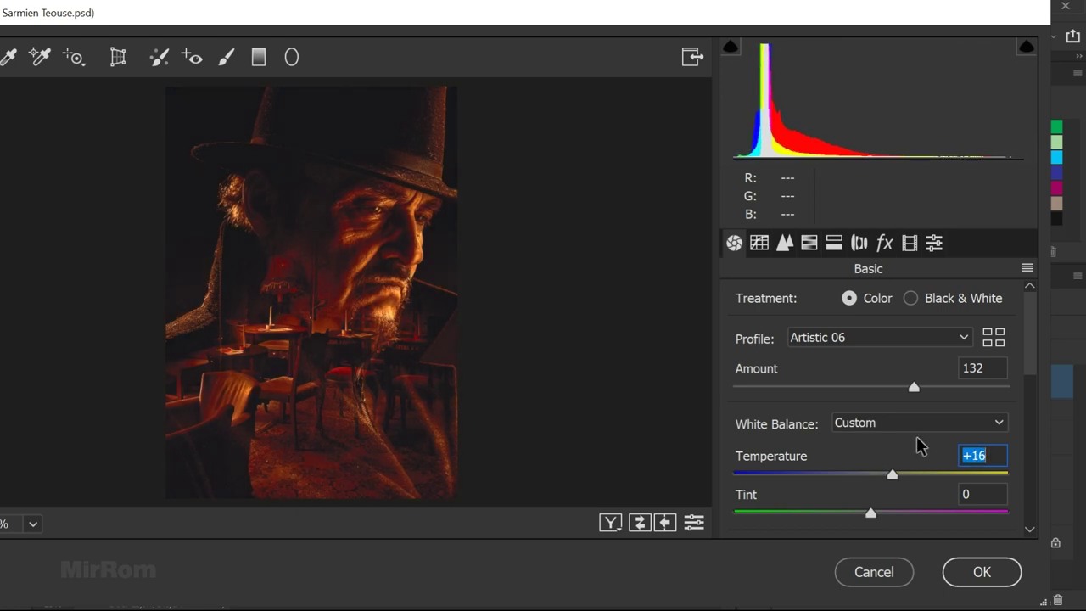
pyautogui.moveTo(1030, 346)
pyautogui.mouseDown()
pyautogui.moveTo(1043, 412)
pyautogui.moveTo(1033, 469)
pyautogui.mouseUp()
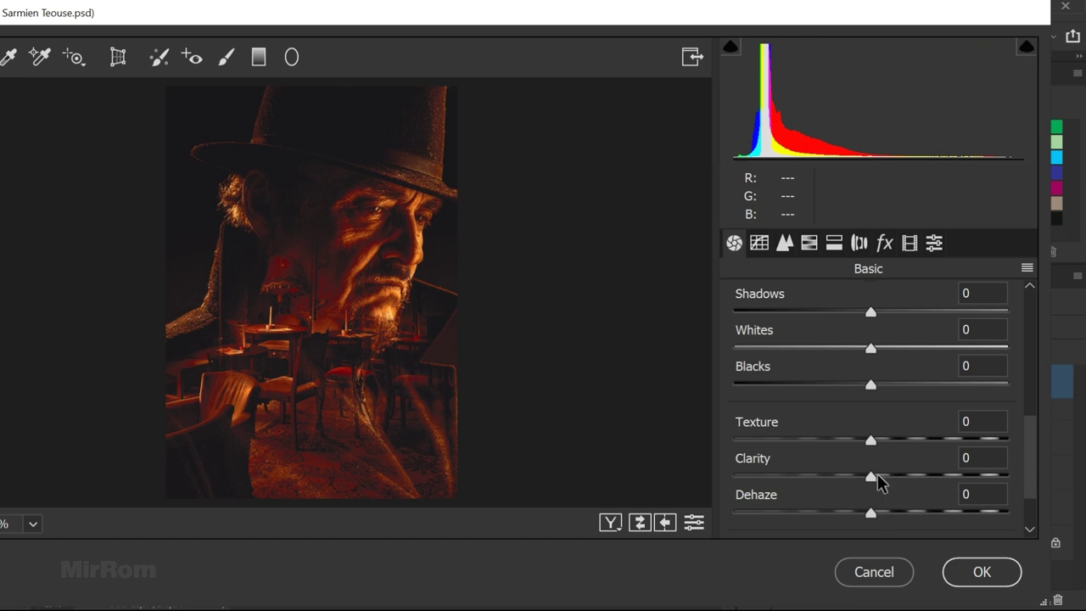
pyautogui.moveTo(873, 476); pyautogui.dragTo(886, 477)
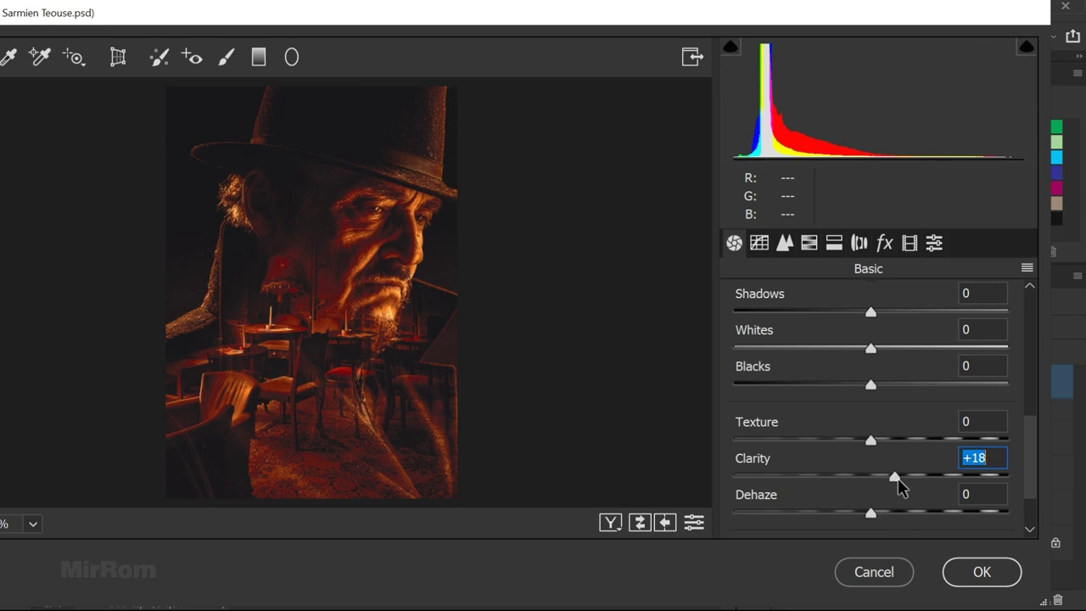
# Set the parametric tone curve to Lights +53, Darks +5, Shadows -8 and apply the grade
pyautogui.scroll(1, 399, 242)
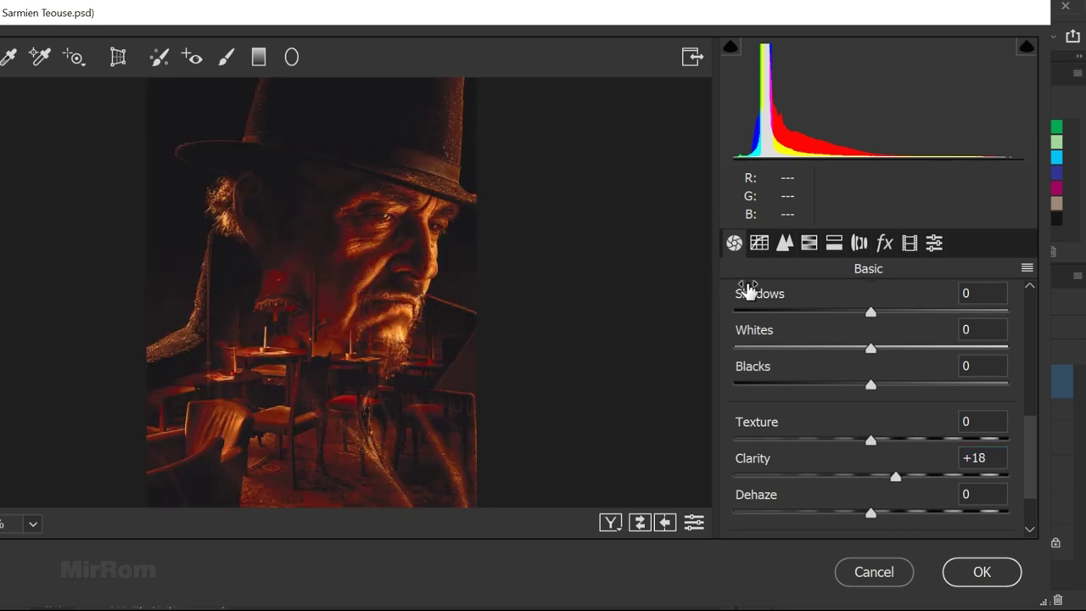
pyautogui.click(764, 244)
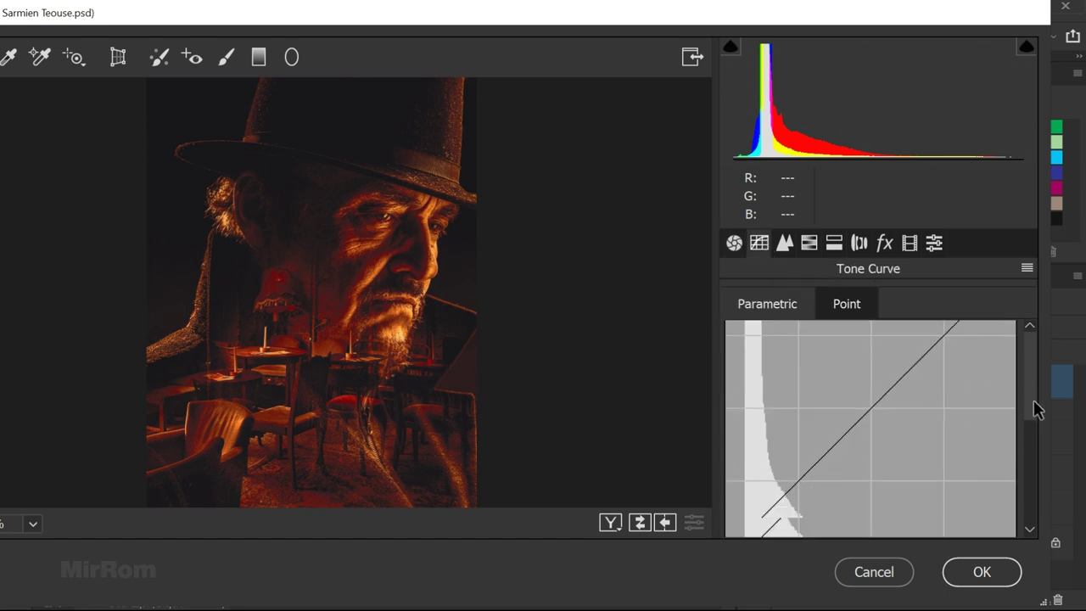
pyautogui.moveTo(1032, 393); pyautogui.dragTo(1023, 468)
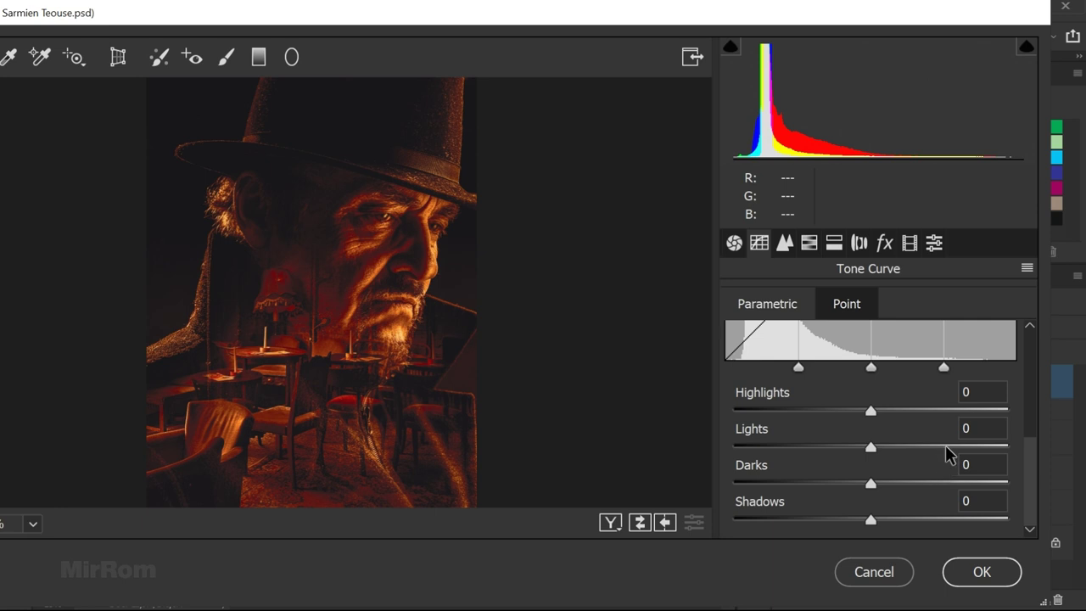
pyautogui.click(874, 447)
pyautogui.moveTo(875, 447); pyautogui.dragTo(912, 448)
pyautogui.moveTo(925, 447); pyautogui.dragTo(947, 443)
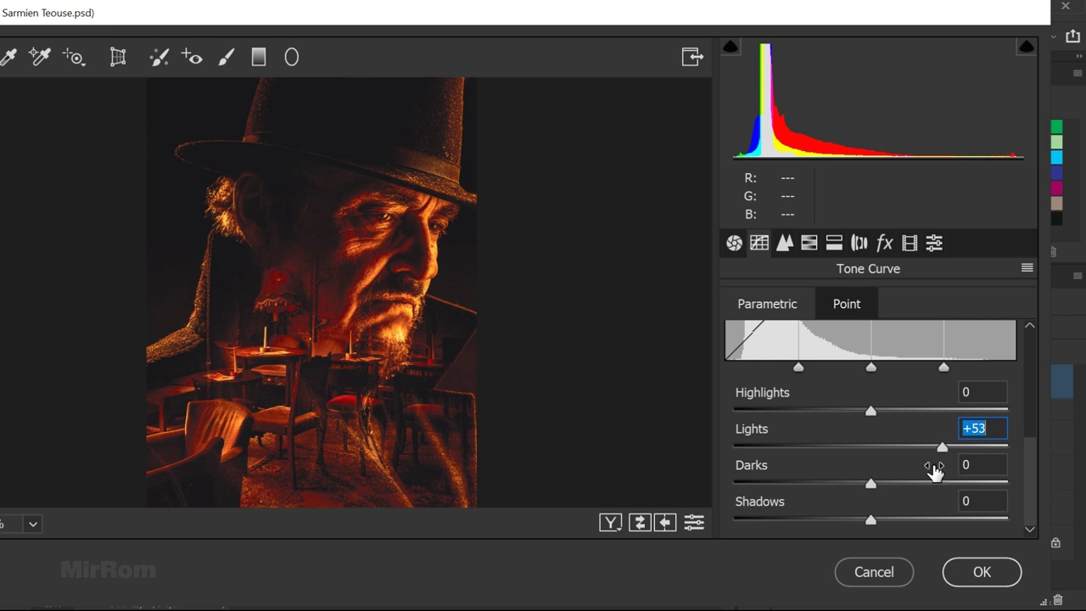
pyautogui.moveTo(871, 484)
pyautogui.mouseDown()
pyautogui.moveTo(881, 485)
pyautogui.moveTo(858, 521)
pyautogui.mouseUp()
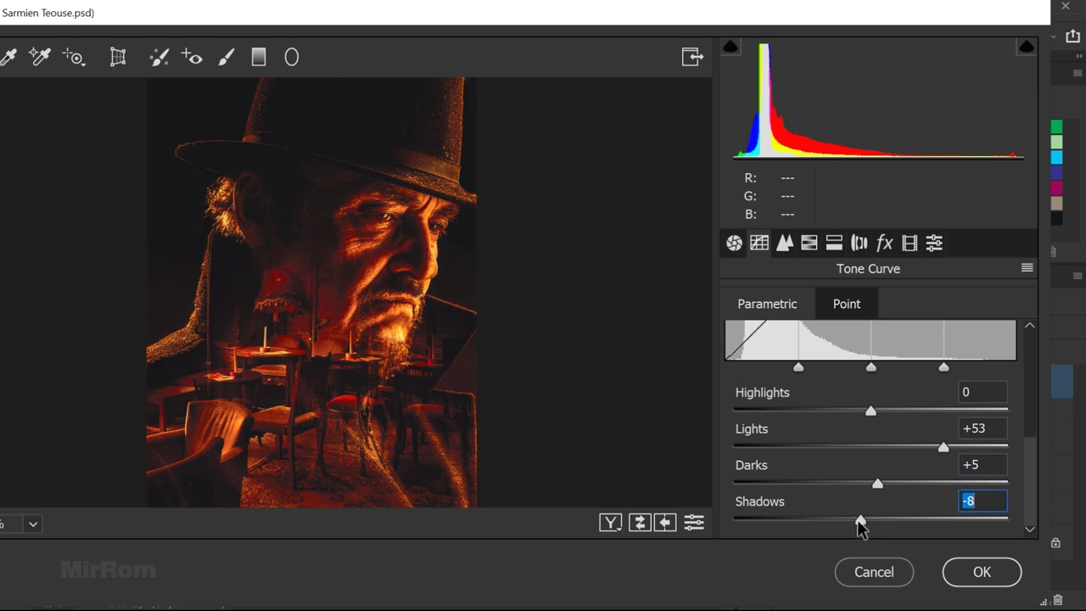
pyautogui.click(976, 580)
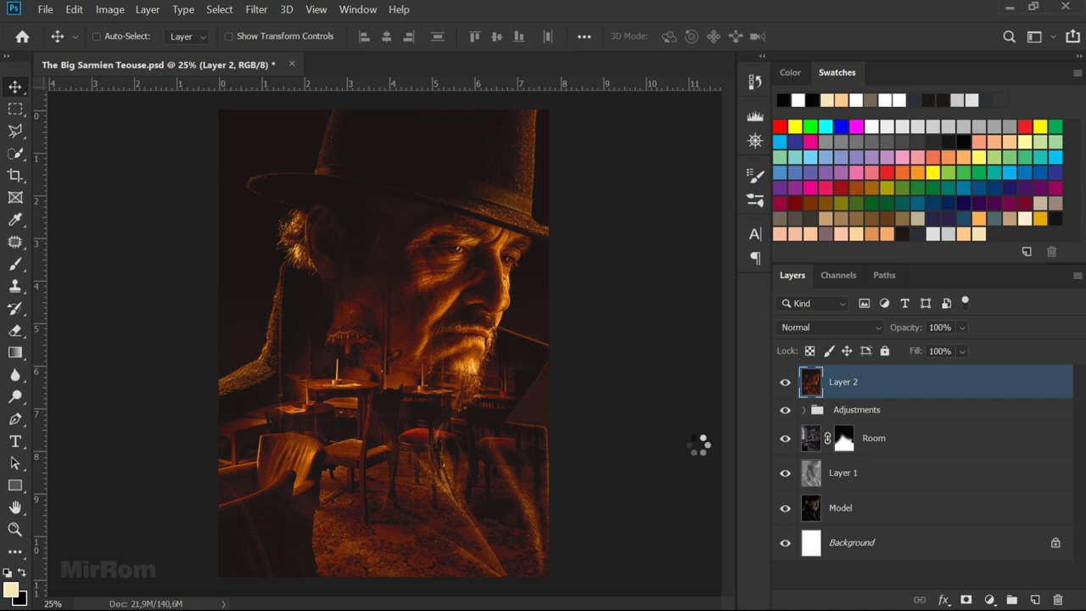
# Compare Layer 2's grade and zoom in on the portrait detail, then zoom back out
pyautogui.click(785, 383)
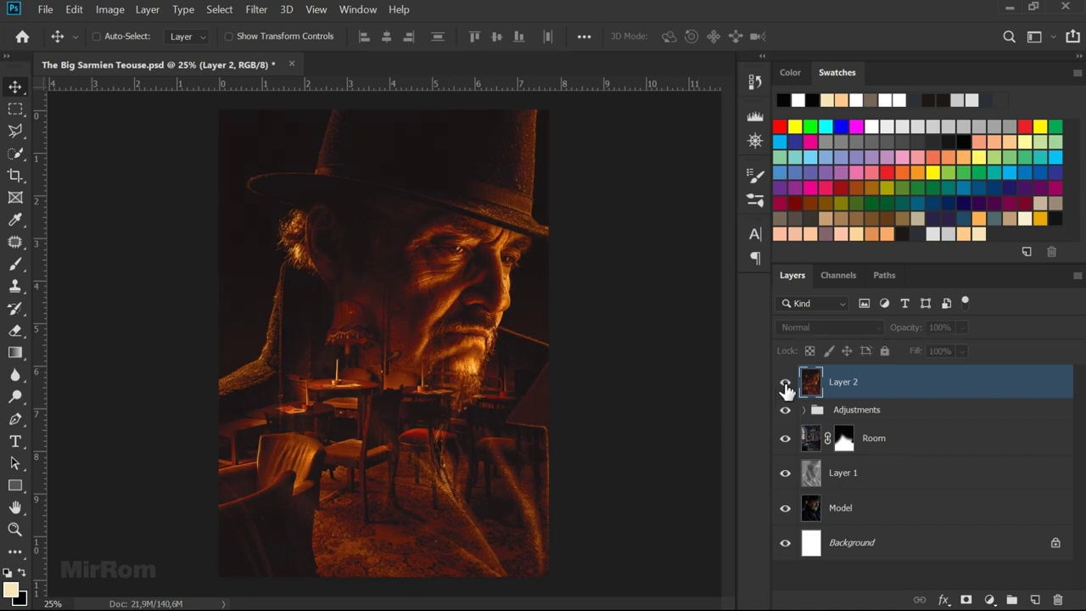
pyautogui.click(381, 170)
pyautogui.click(376, 159)
pyautogui.scroll(-2, 408, 243)
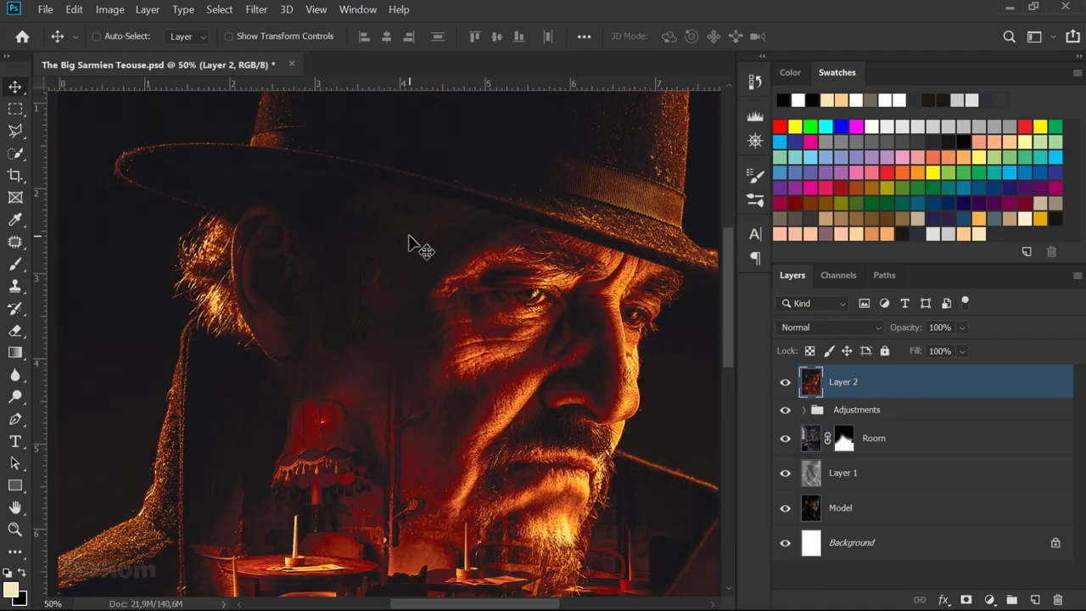
pyautogui.scroll(-3, 410, 244)
pyautogui.scroll(-3, 408, 245)
pyautogui.scroll(-3, 408, 244)
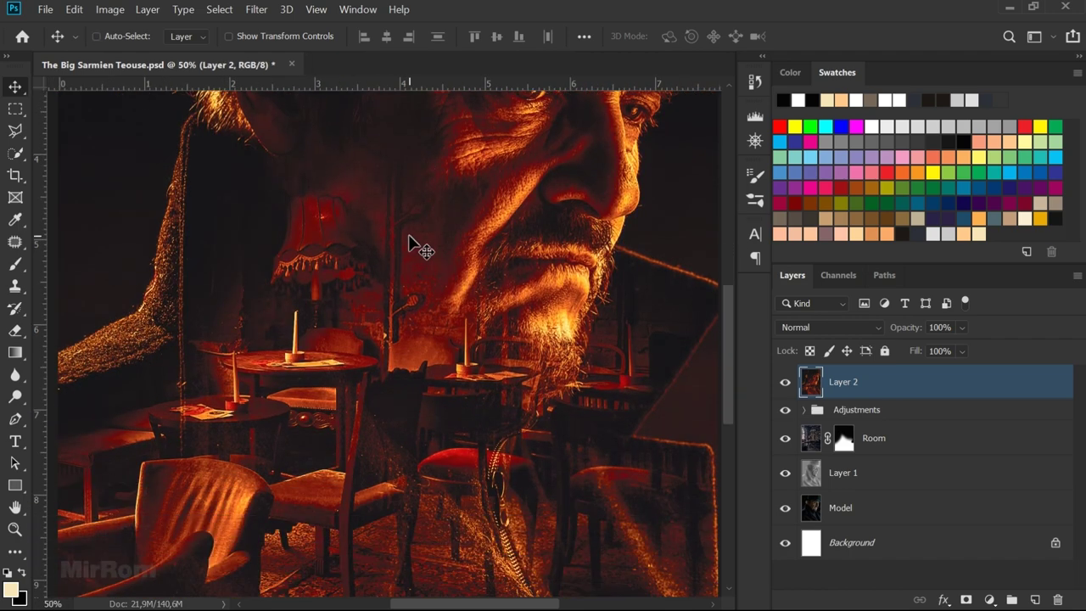
pyautogui.hotkey('ctrl', '-')
pyautogui.press('ctrl')
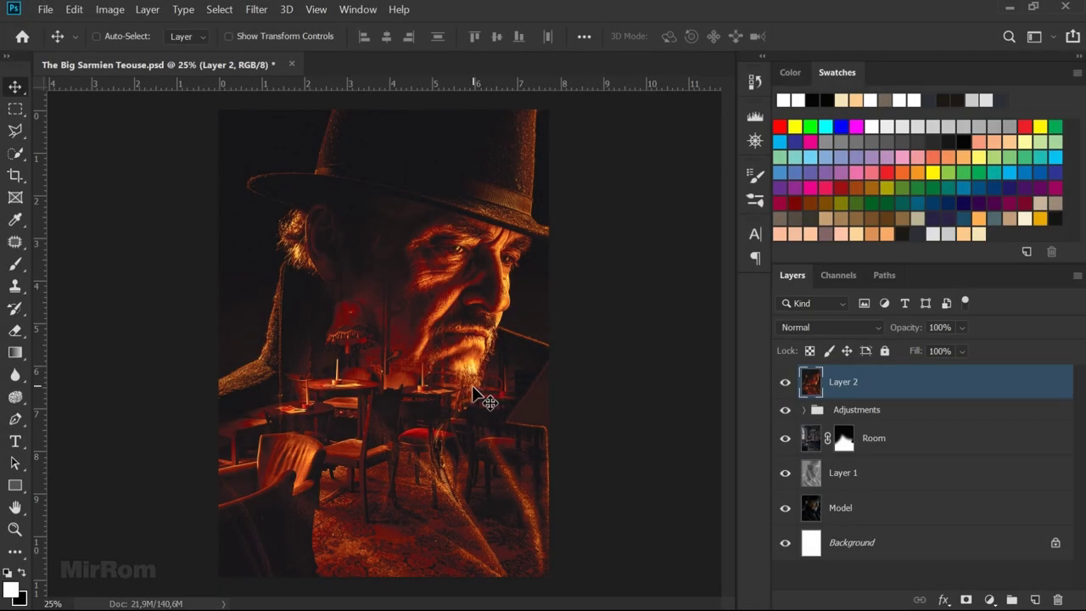
pyautogui.click(23, 442)
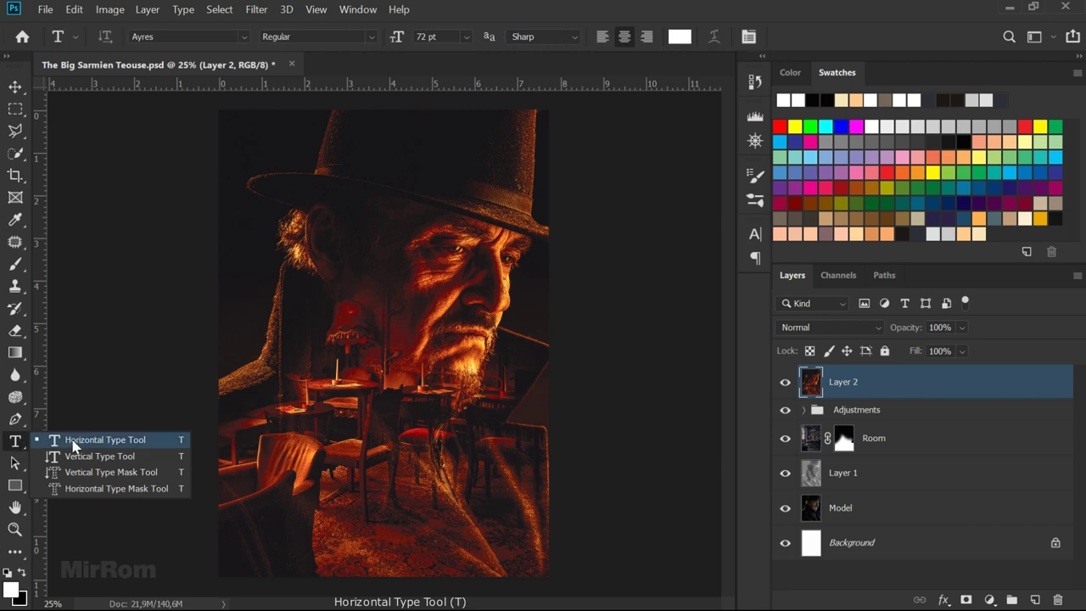
# Add the horizontal title text 'THE BIG' over the hat
pyautogui.click(169, 442)
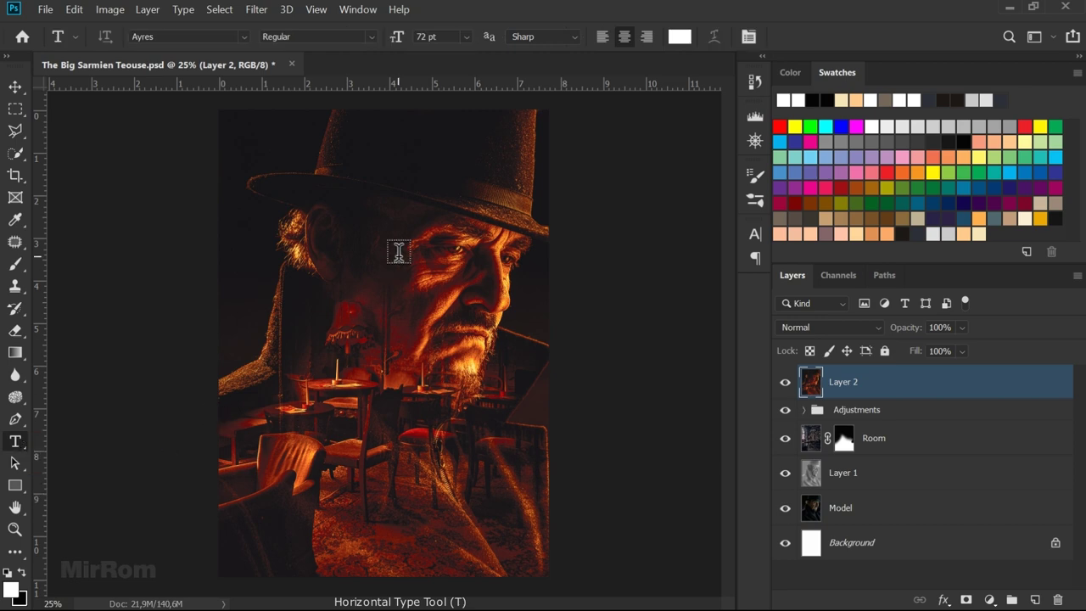
pyautogui.hotkey('ctrl', '+')
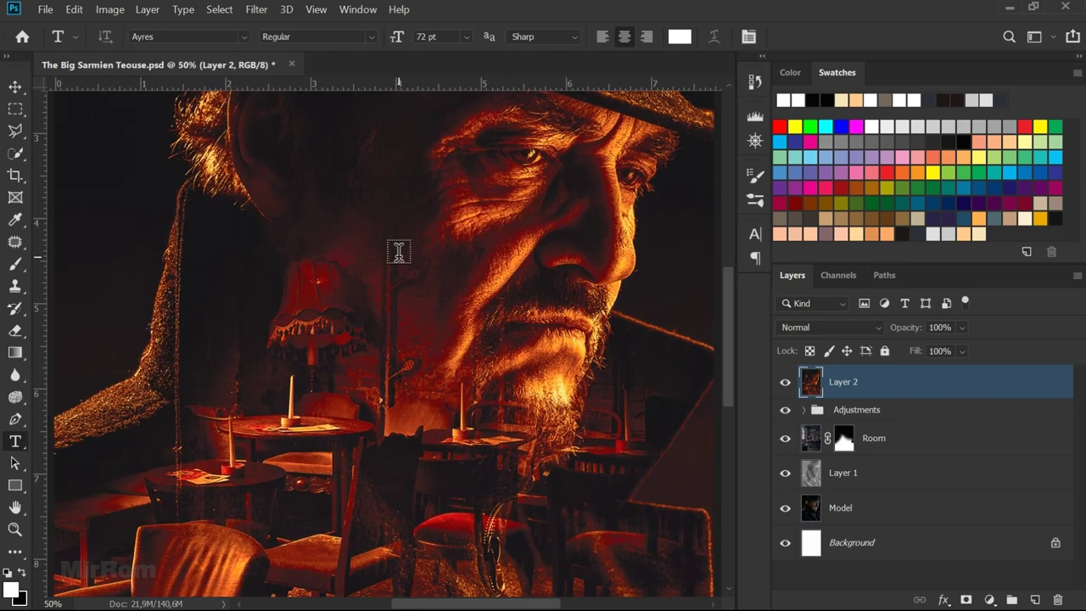
pyautogui.scroll(2, 399, 252)
pyautogui.scroll(2, 397, 249)
pyautogui.scroll(2, 396, 246)
pyautogui.scroll(2, 393, 243)
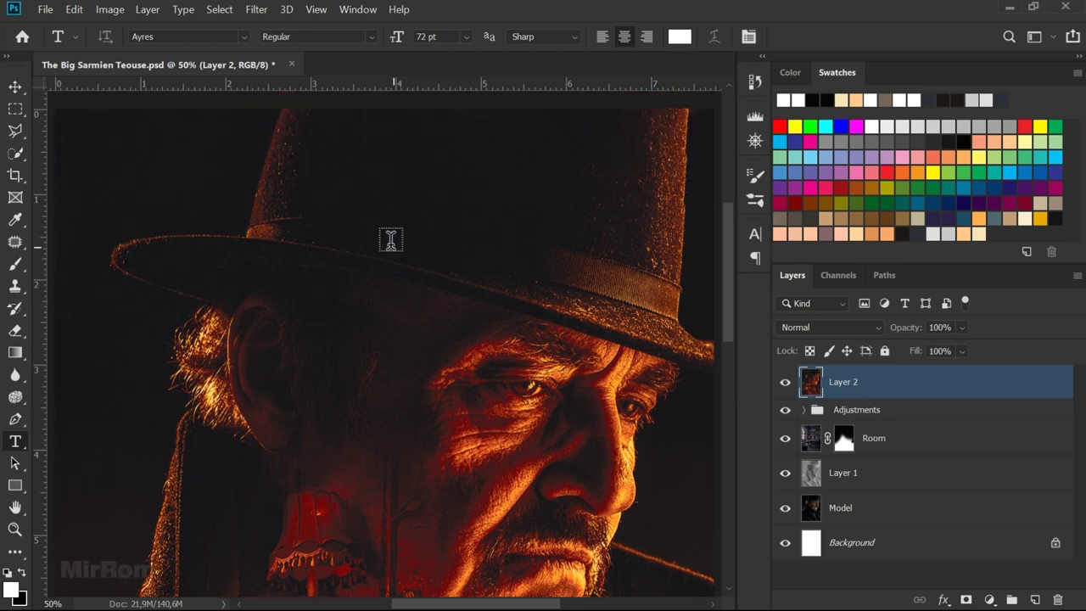
pyautogui.click(381, 234)
pyautogui.write('THE BIG')
pyautogui.hotkey('ctrl', 'Return')
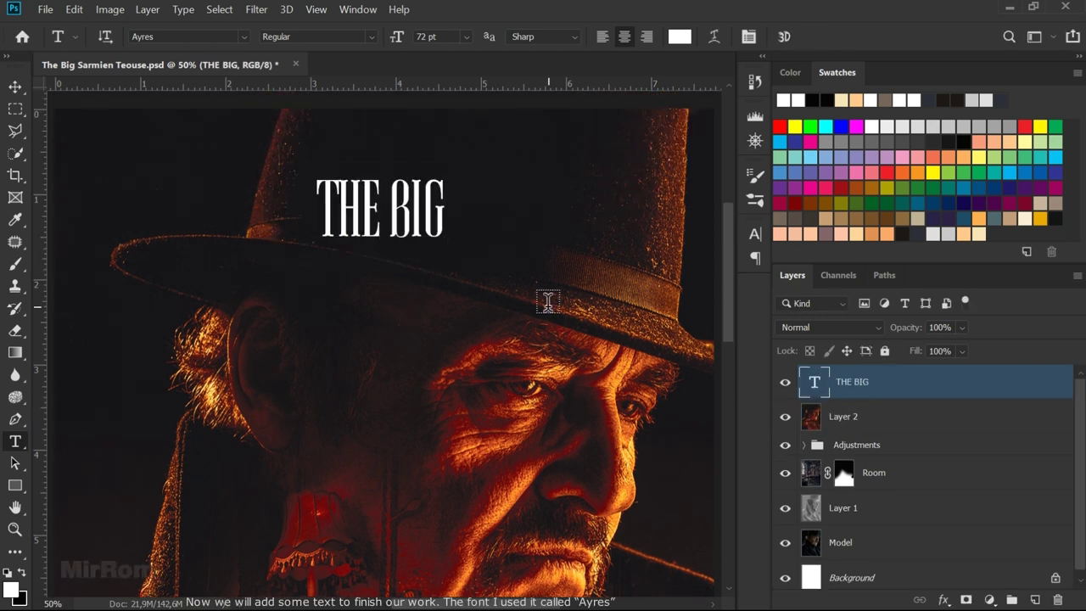
# Add a second text line 'SARMIEN' and move it just below THE BIG
pyautogui.click(829, 421)
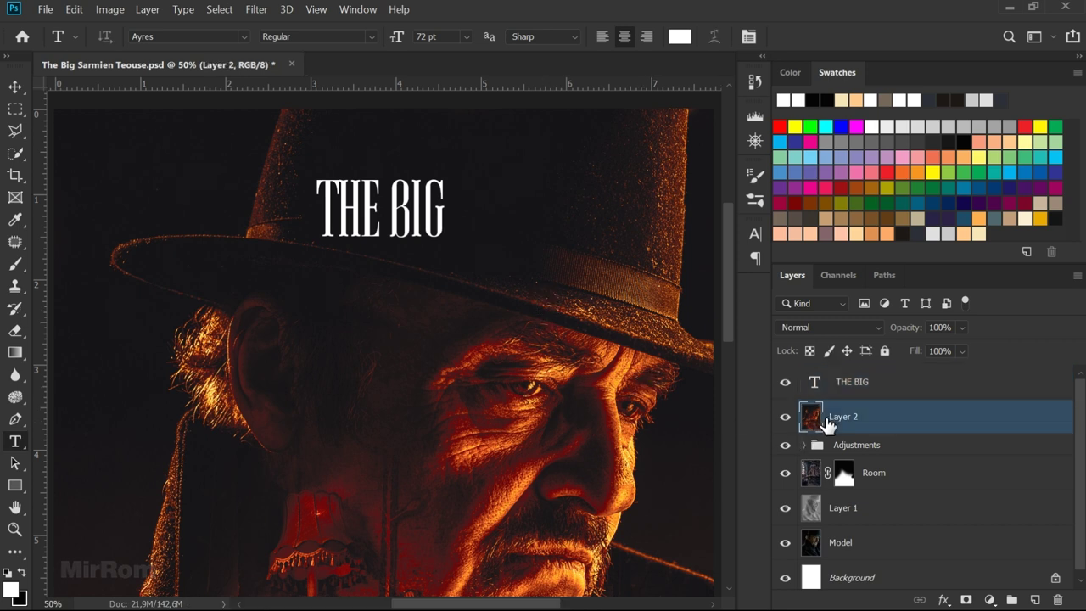
pyautogui.click(336, 361)
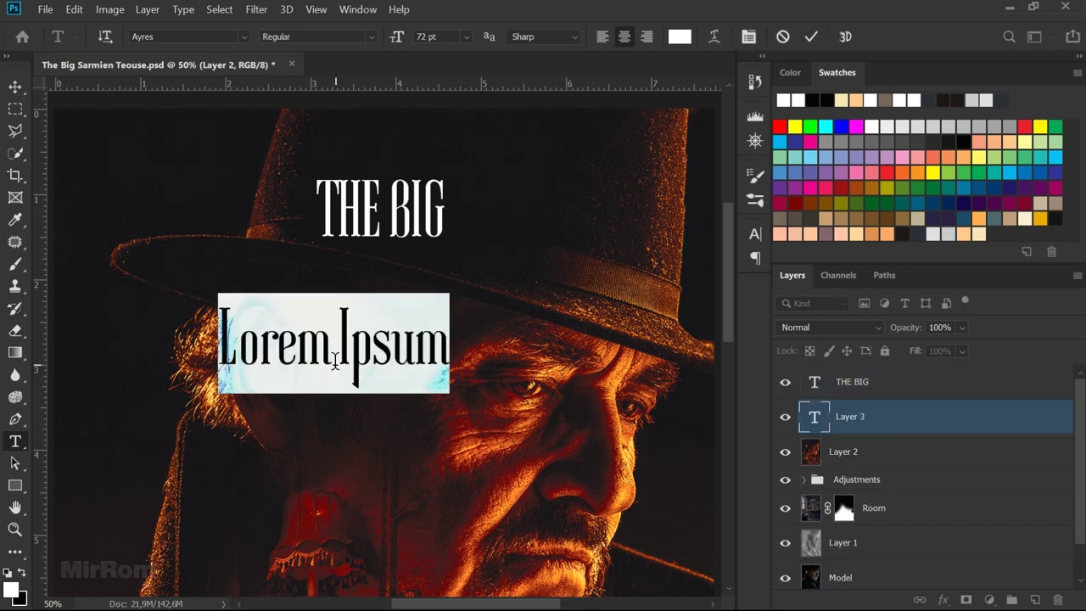
pyautogui.write('SARM')
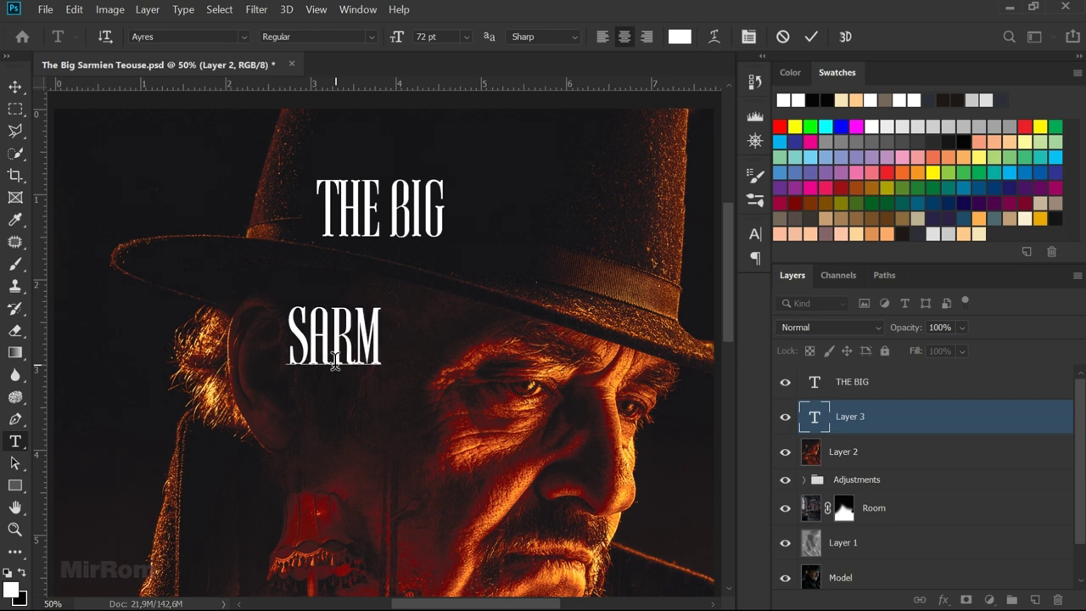
pyautogui.write('IEN')
pyautogui.click(811, 36)
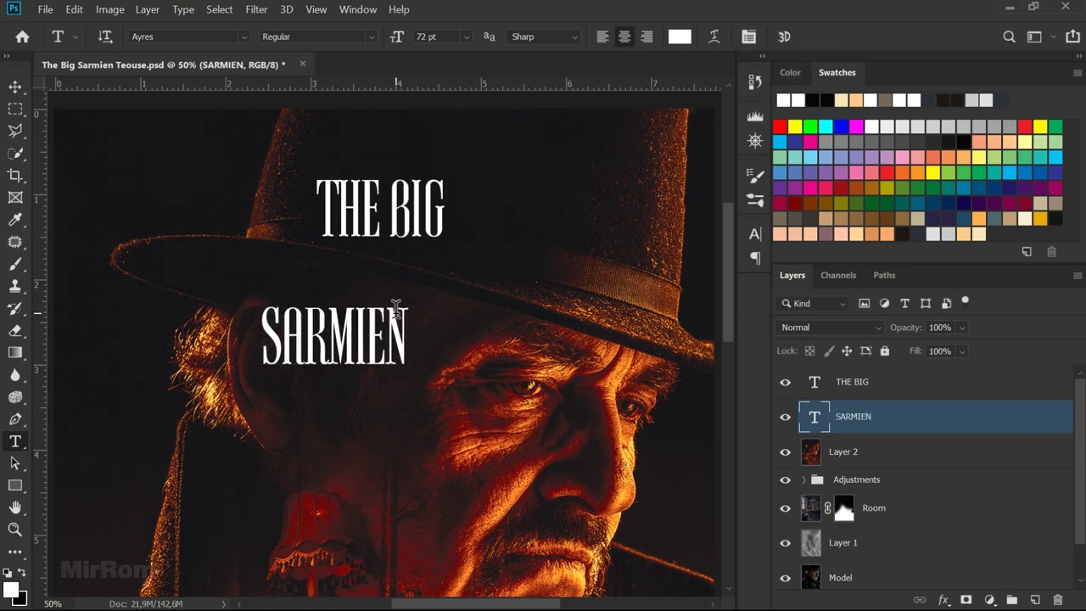
pyautogui.press('v')
pyautogui.moveTo(404, 358); pyautogui.dragTo(433, 295)
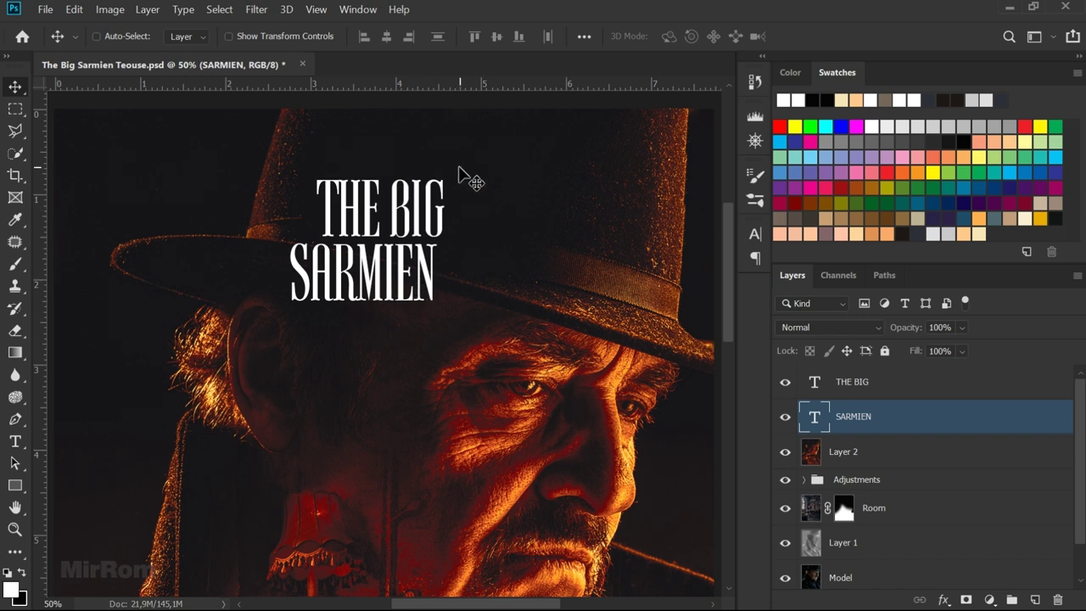
# Raise SARMIEN's font size to 89 pt in the Character panel
pyautogui.press('t')
pyautogui.click(748, 36)
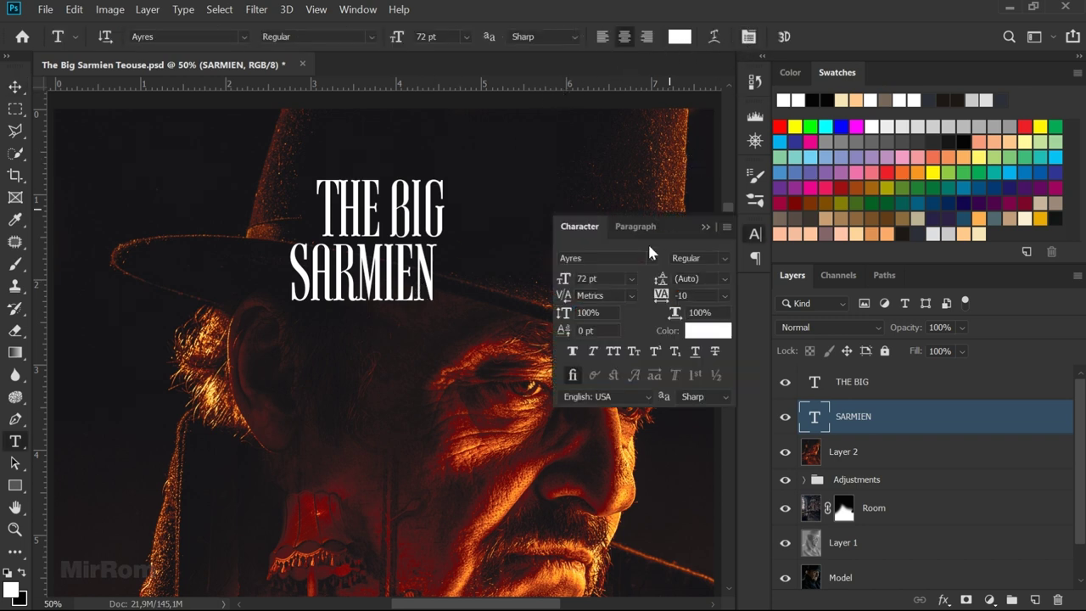
pyautogui.scroll(5, 613, 283)
pyautogui.scroll(6, 615, 287)
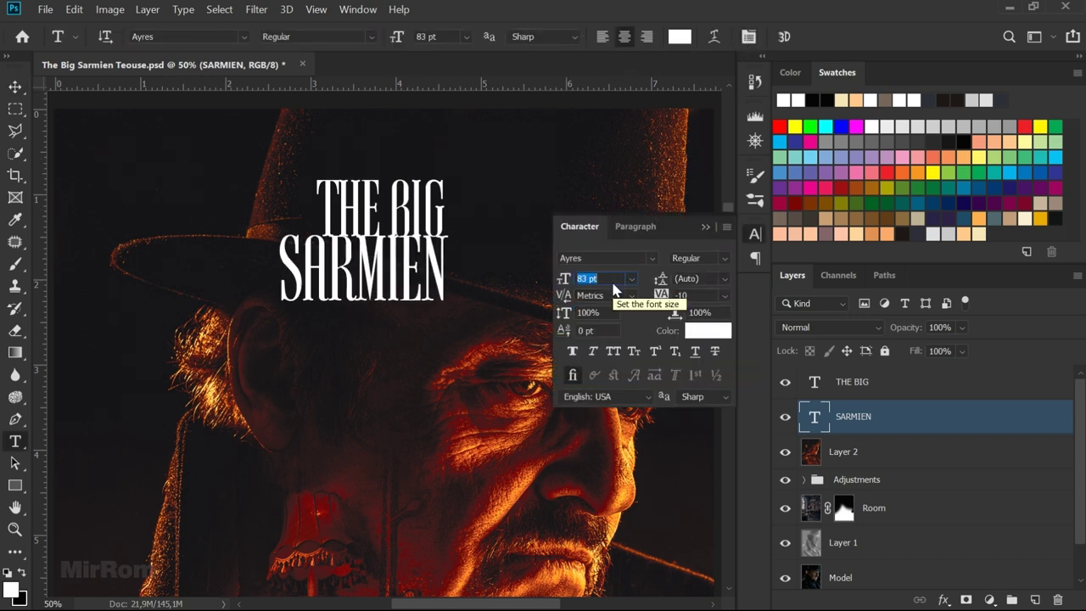
pyautogui.scroll(2, 612, 287)
pyautogui.scroll(2, 612, 285)
pyautogui.scroll(2, 613, 283)
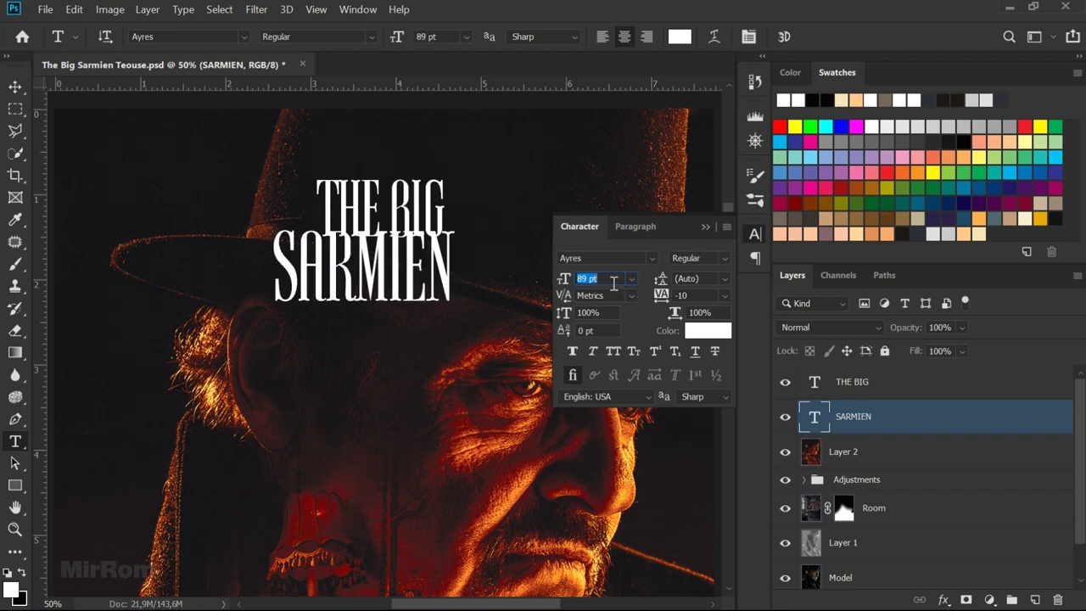
# Line SARMIEN up under THE BIG's left edge, then duplicate the THE BIG layer
pyautogui.click(14, 88)
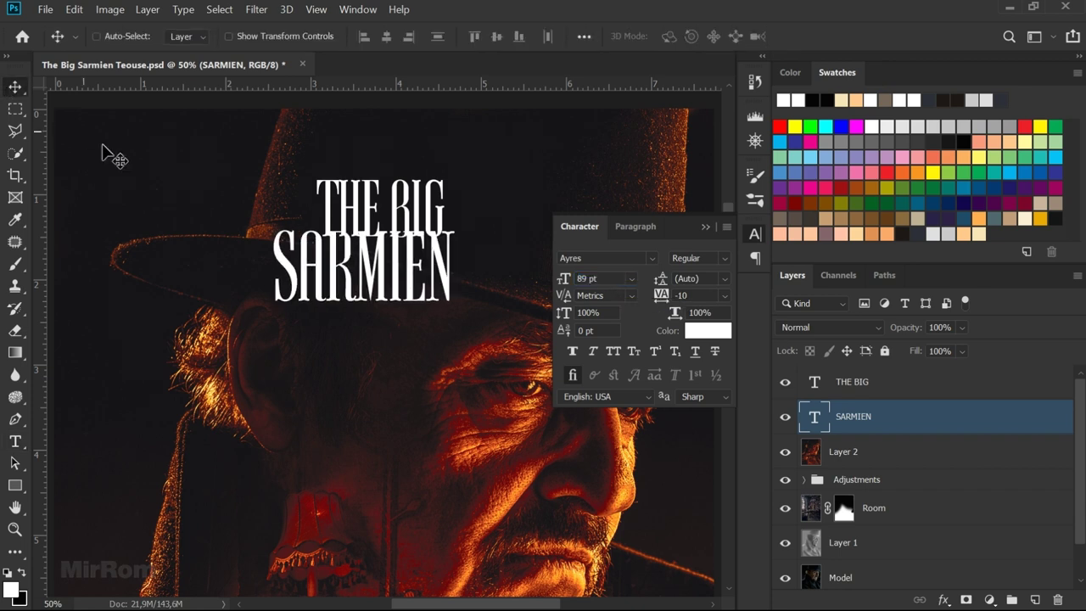
pyautogui.moveTo(343, 272); pyautogui.dragTo(442, 299)
pyautogui.click(635, 225)
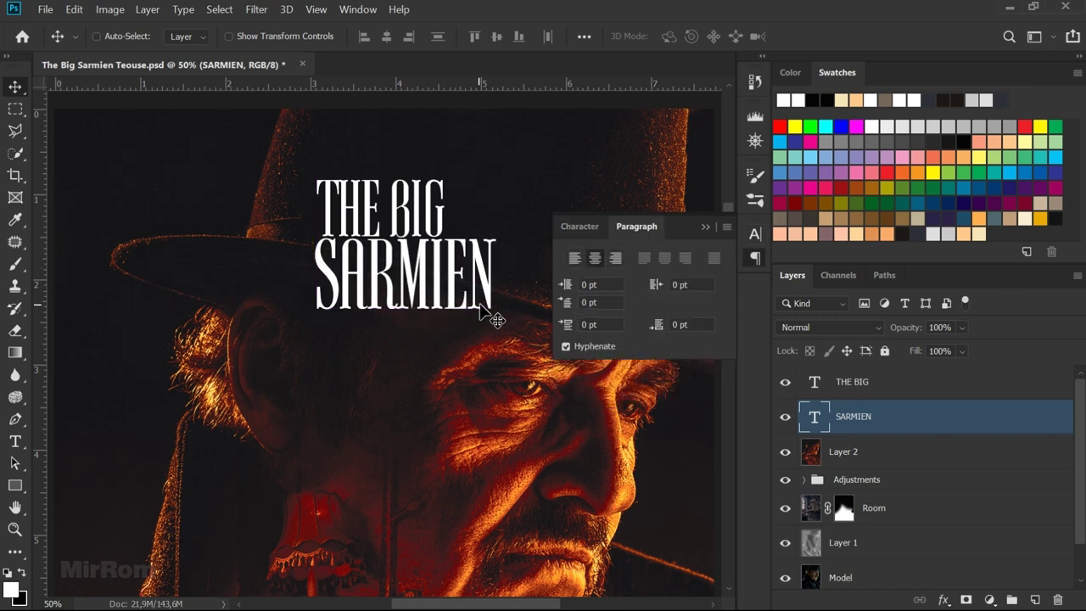
pyautogui.click(704, 227)
pyautogui.click(839, 386)
pyautogui.click(785, 381)
pyautogui.hotkey('ctrl', 'j')
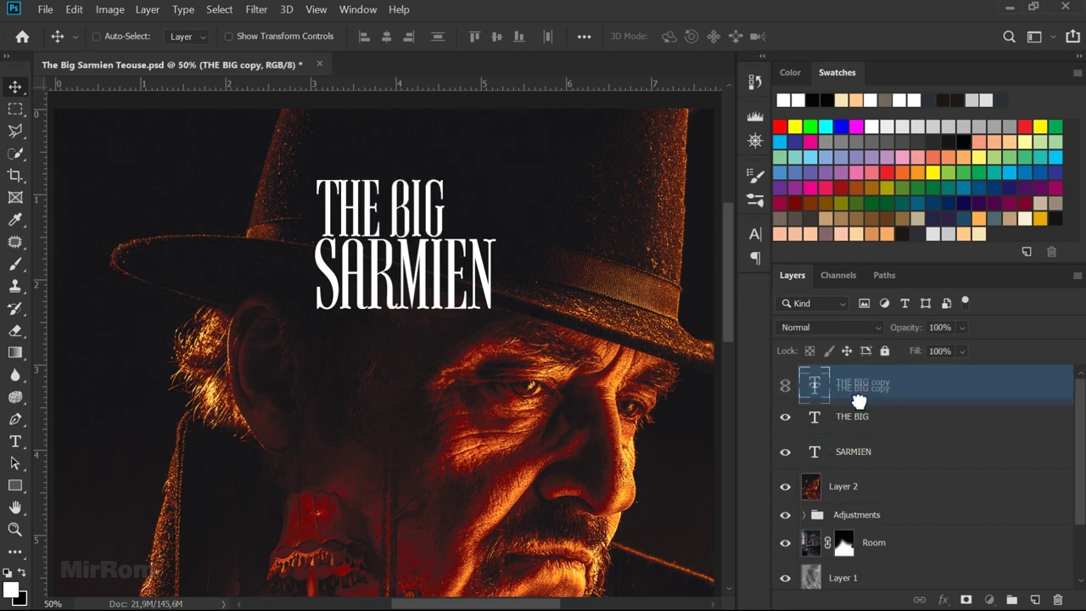
# Move the THE BIG copy below SARMIEN and retype it as 'TEOUSE'
pyautogui.moveTo(853, 382); pyautogui.dragTo(853, 435)
pyautogui.moveTo(446, 270); pyautogui.dragTo(501, 405)
pyautogui.doubleClick(812, 456)
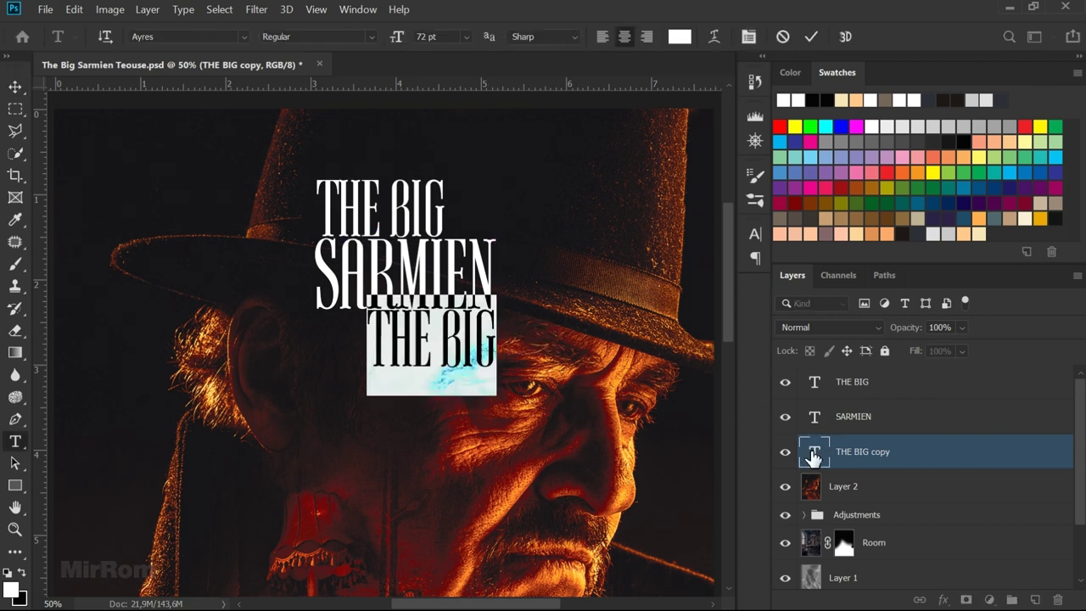
pyautogui.write('TEOUSE')
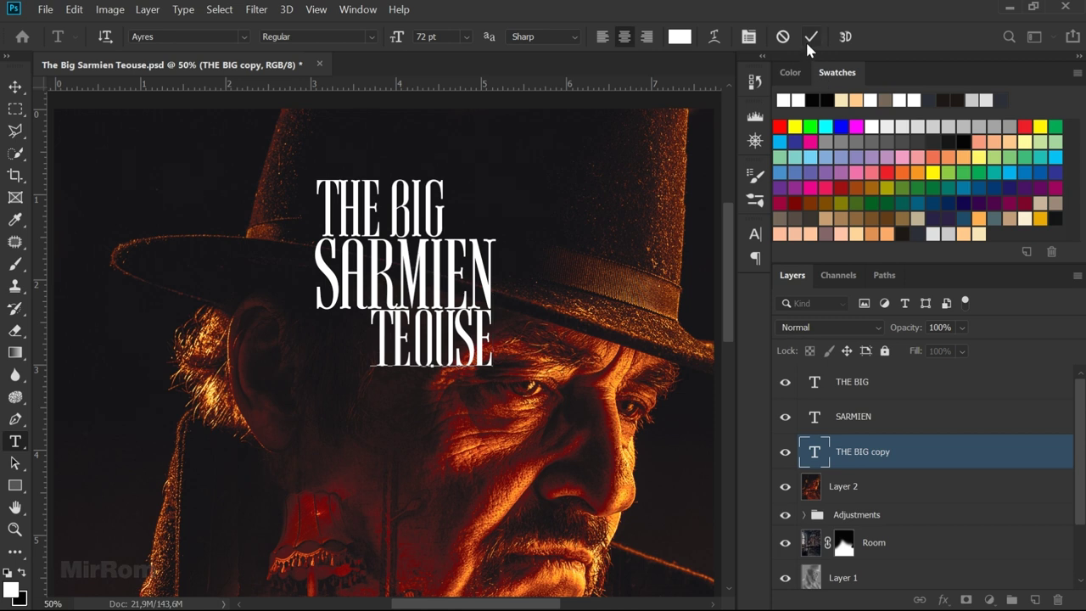
pyautogui.click(807, 43)
pyautogui.press('v')
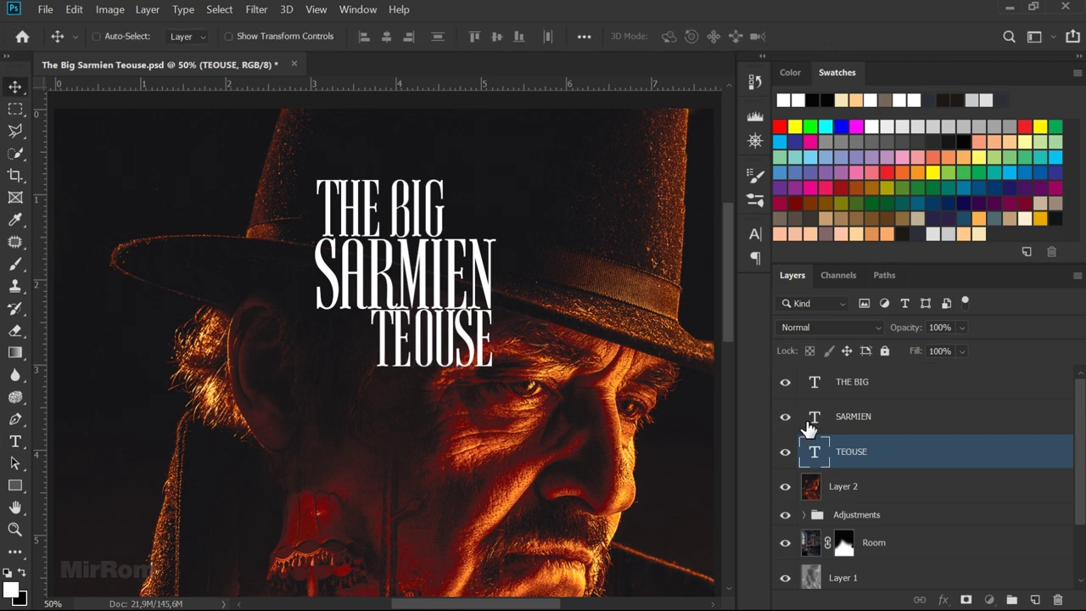
pyautogui.click(807, 424)
pyautogui.click(808, 388)
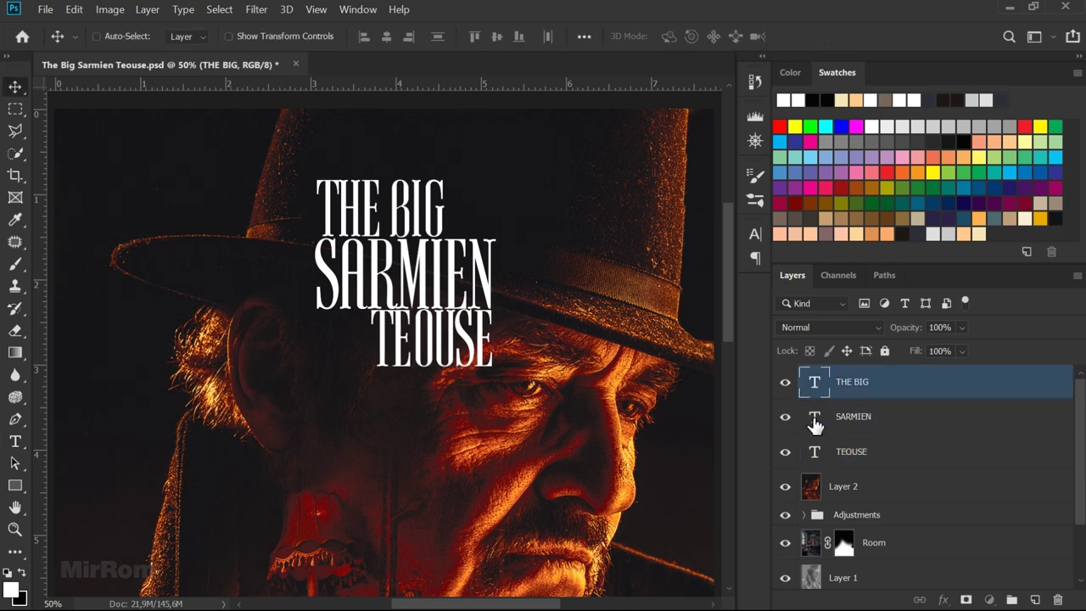
pyautogui.click(815, 424)
# Scale SARMIEN up to about 128% and nudge it slightly left
pyautogui.hotkey('ctrl', 't')
pyautogui.moveTo(308, 219); pyautogui.dragTo(267, 190)
pyautogui.moveTo(431, 291); pyautogui.dragTo(454, 321)
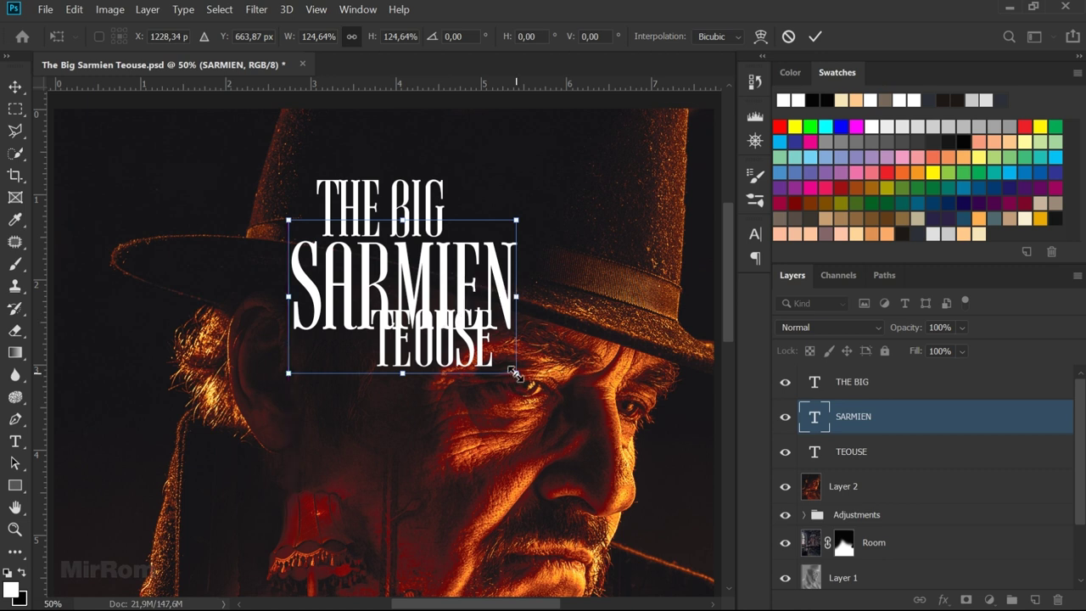
pyautogui.moveTo(514, 372); pyautogui.dragTo(523, 376)
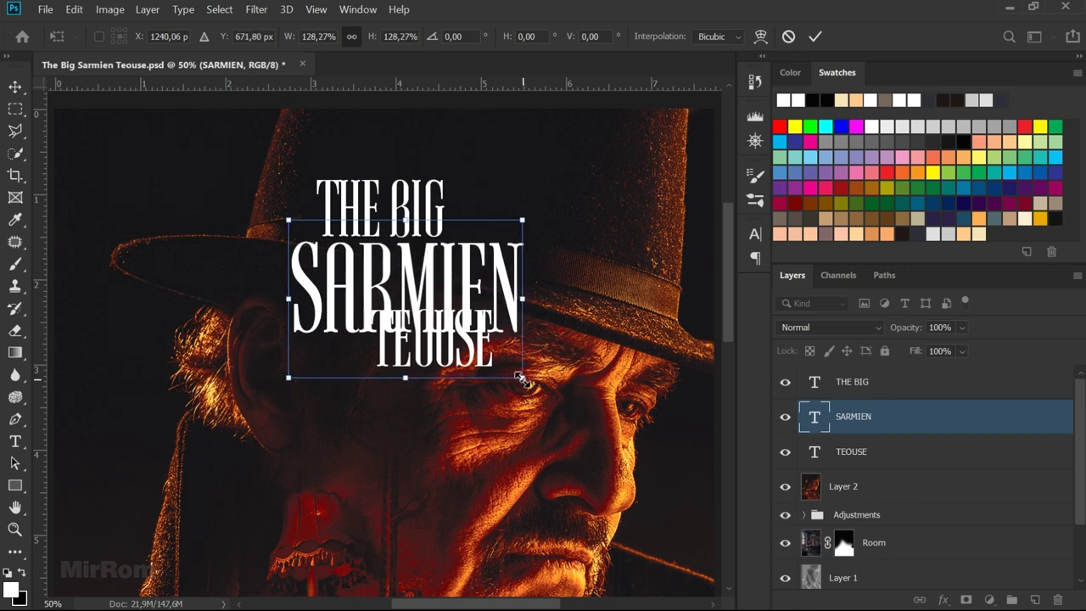
pyautogui.press('Return')
pyautogui.hotkey('shift', 'Left')
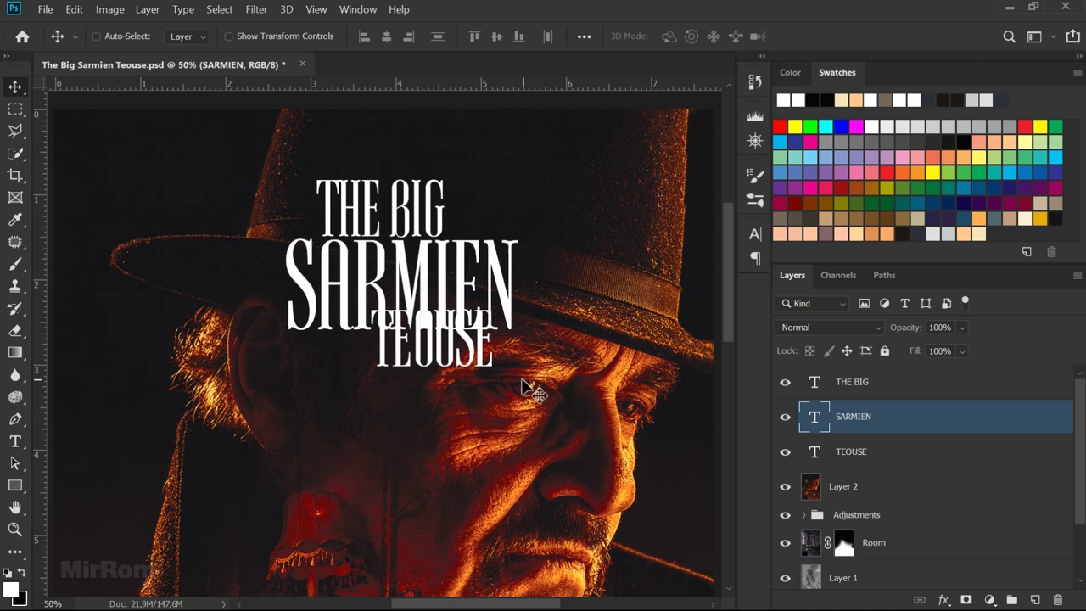
pyautogui.hotkey('shift', 'Left')
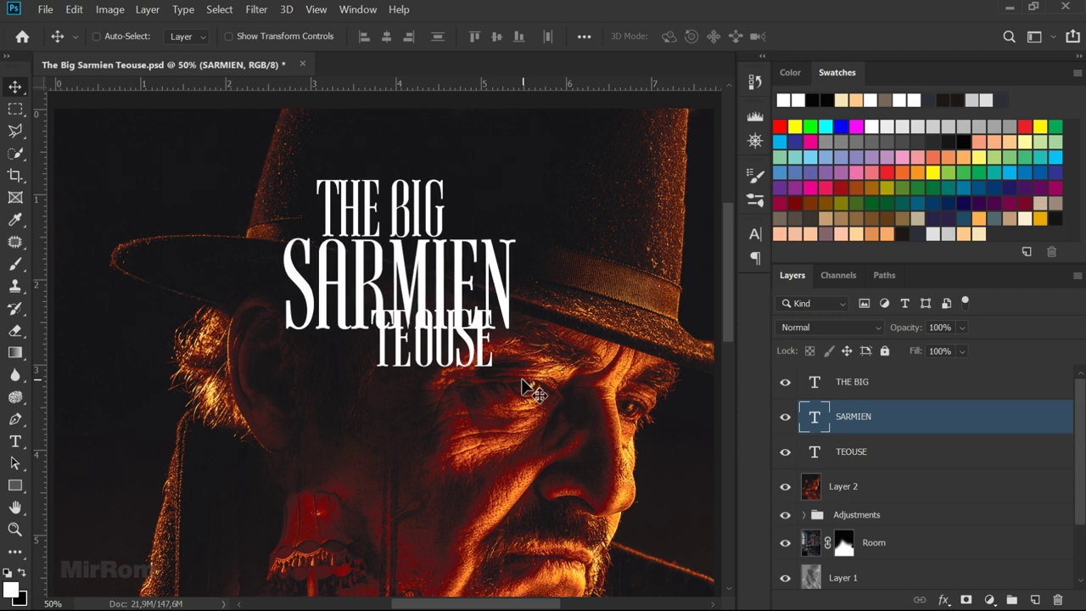
pyautogui.click(818, 383)
# Shift THE BIG right, then right-align TEOUSE and place it under SARMIEN
pyautogui.click(756, 233)
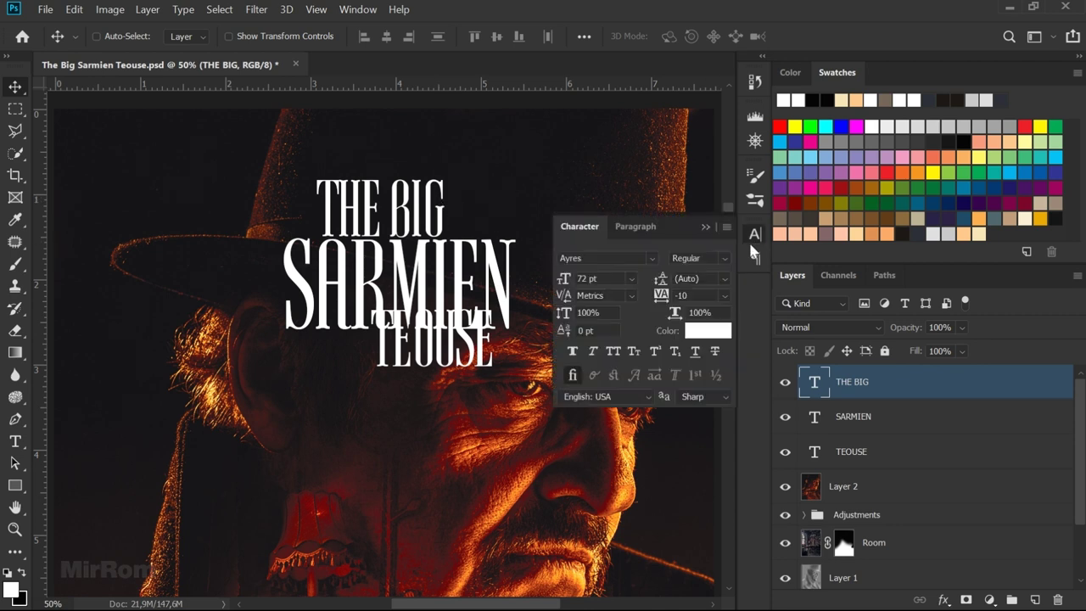
pyautogui.click(636, 226)
pyautogui.moveTo(369, 234)
pyautogui.mouseDown()
pyautogui.moveTo(432, 233)
pyautogui.moveTo(367, 234)
pyautogui.mouseUp()
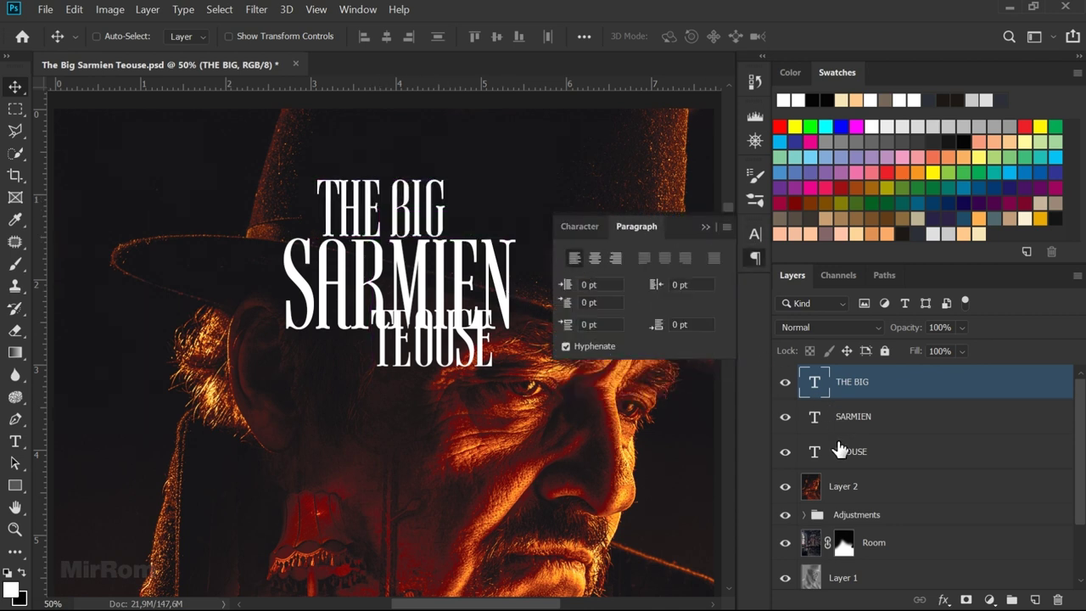
pyautogui.click(840, 449)
pyautogui.click(595, 257)
pyautogui.moveTo(405, 343)
pyautogui.mouseDown()
pyautogui.moveTo(477, 390)
pyautogui.moveTo(519, 383)
pyautogui.mouseUp()
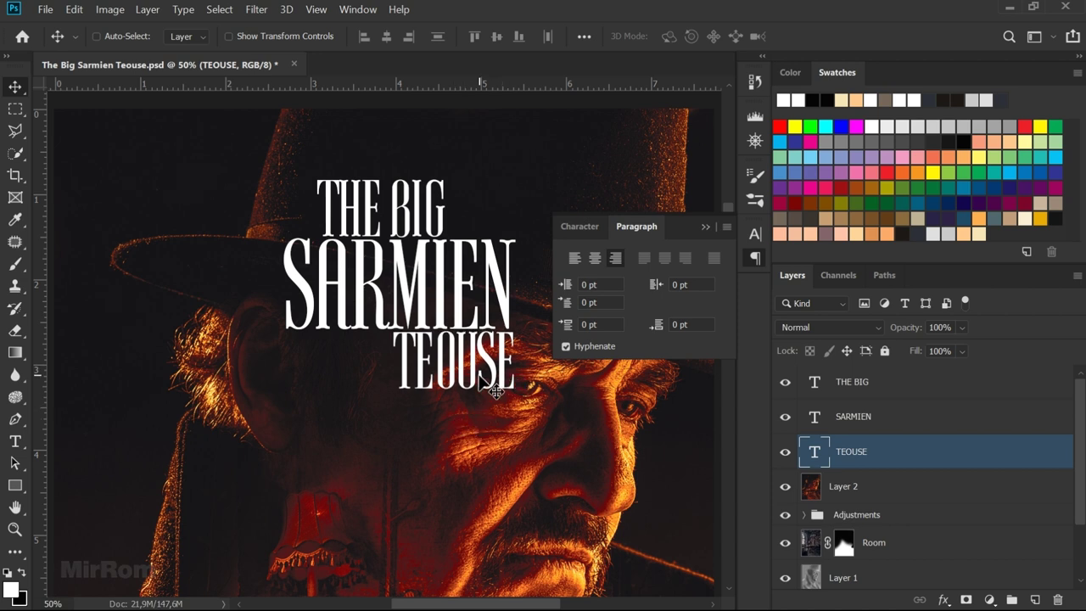
pyautogui.hotkey('shift', 'Right')
pyautogui.hotkey('shift', 'Right')
pyautogui.hotkey('shift', 'Right')
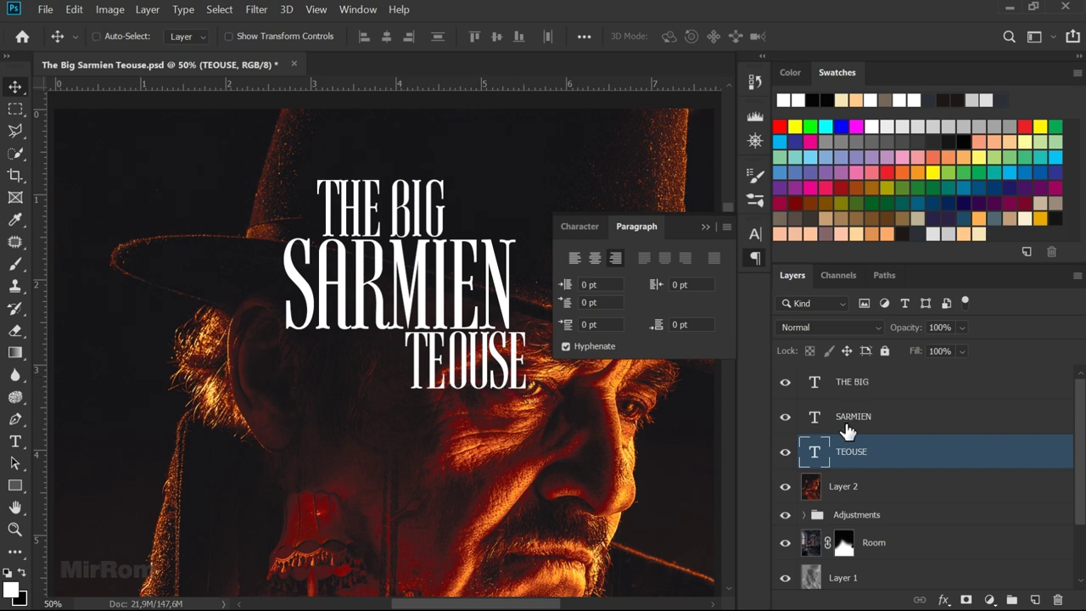
# Reduce TEOUSE to 68 pt and THE BIG to 69 pt
pyautogui.click(582, 228)
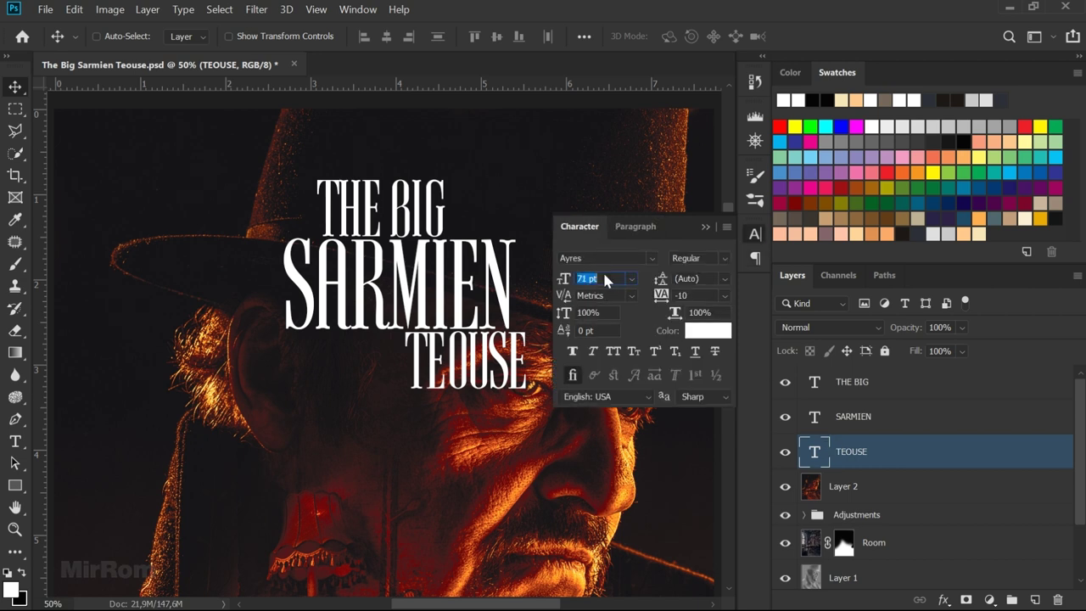
pyautogui.press('Down')
pyautogui.press('Down')
pyautogui.press('Down')
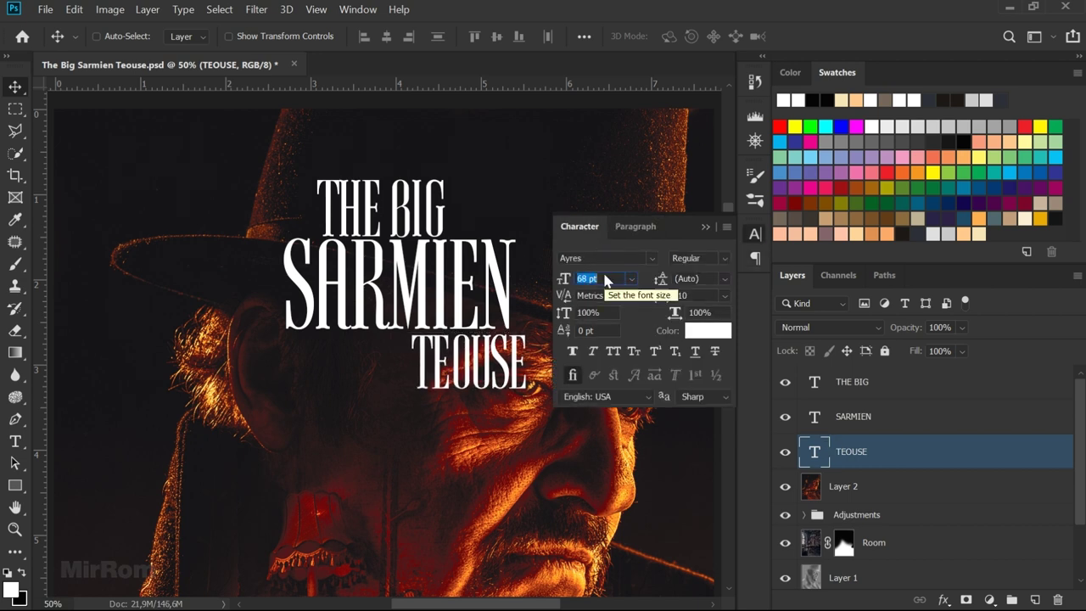
pyautogui.click(605, 277)
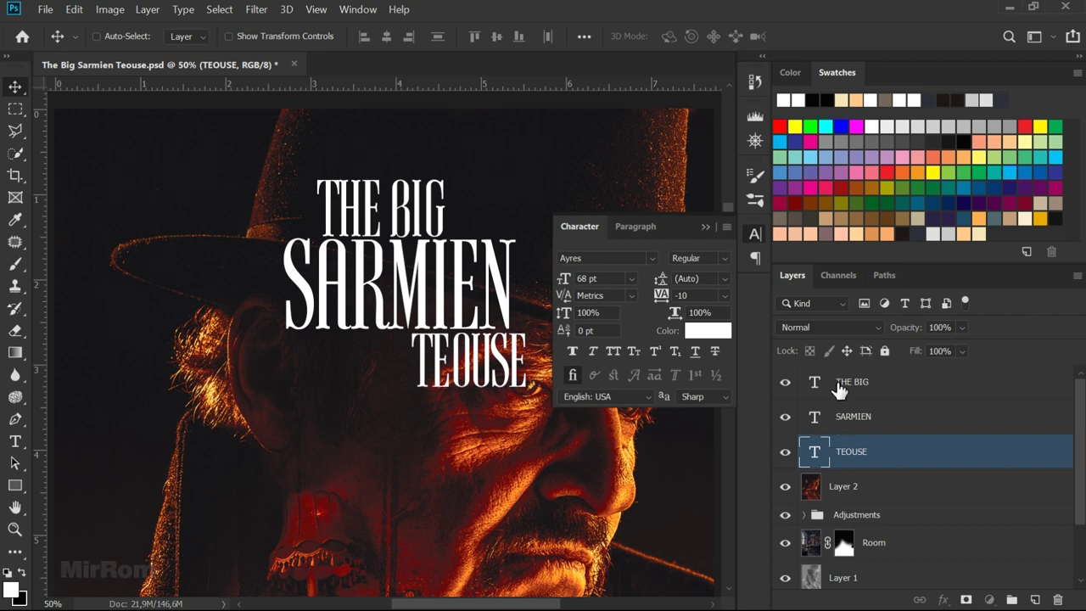
pyautogui.click(838, 389)
pyautogui.click(608, 278)
pyautogui.scroll(-4, 608, 279)
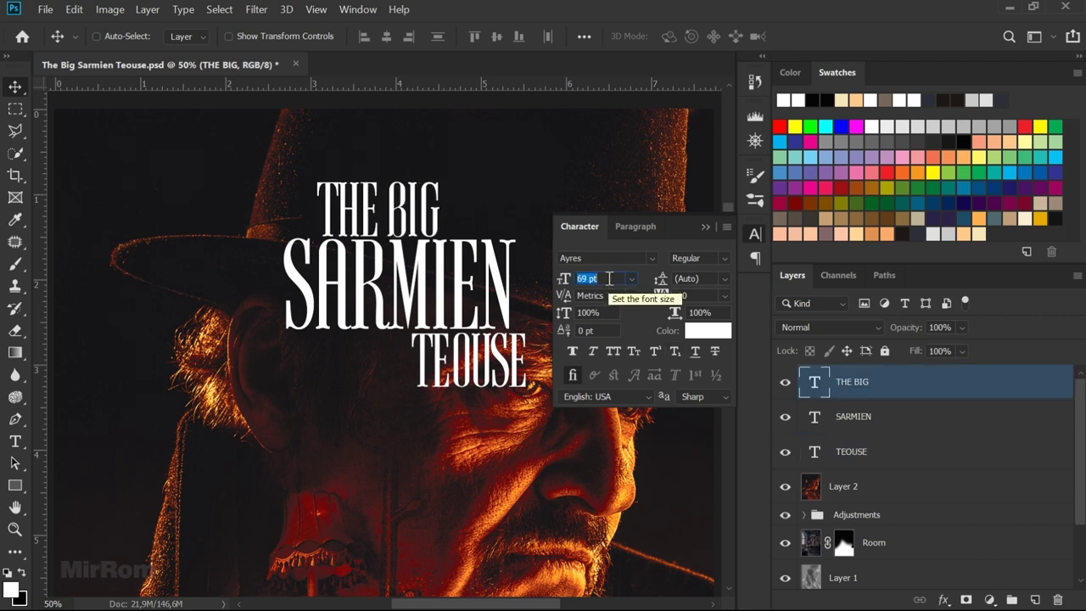
pyautogui.click(705, 226)
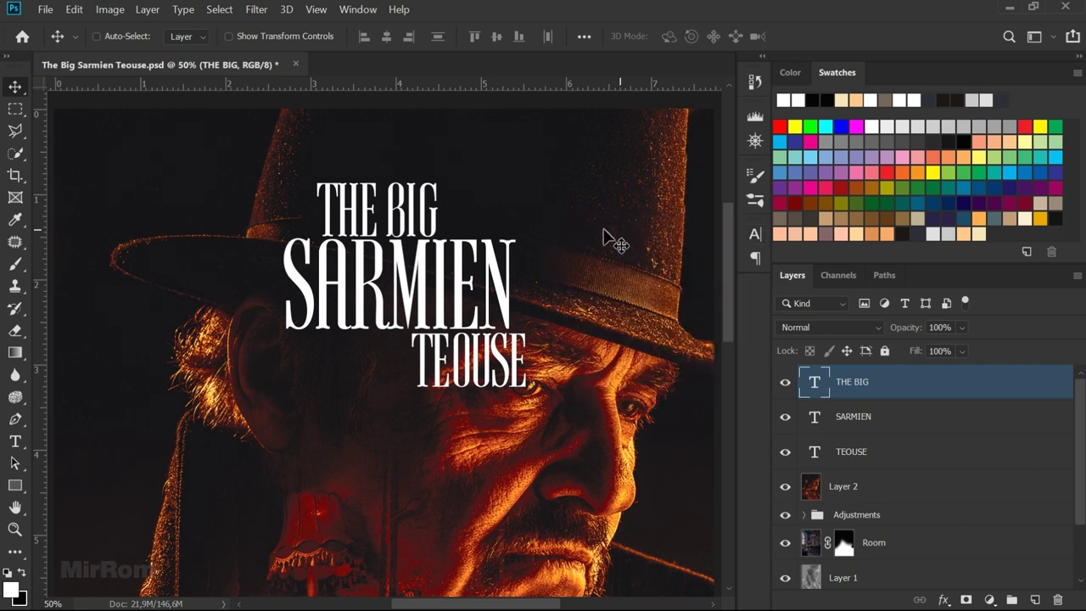
pyautogui.moveTo(519, 605); pyautogui.dragTo(545, 605)
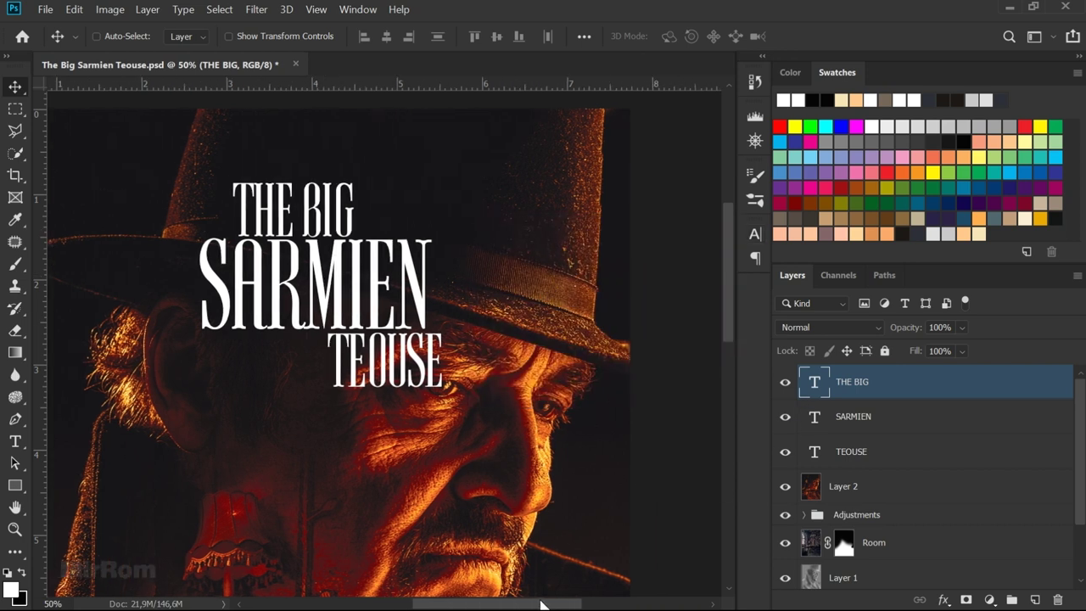
# Colour THE BIG, SARMIEN and TEOUSE cream f6e2b5 and drag the title block upward
pyautogui.keyDown('shift'); pyautogui.click(848, 420); pyautogui.keyUp('shift')
pyautogui.keyDown('shift'); pyautogui.click(851, 451); pyautogui.keyUp('shift')
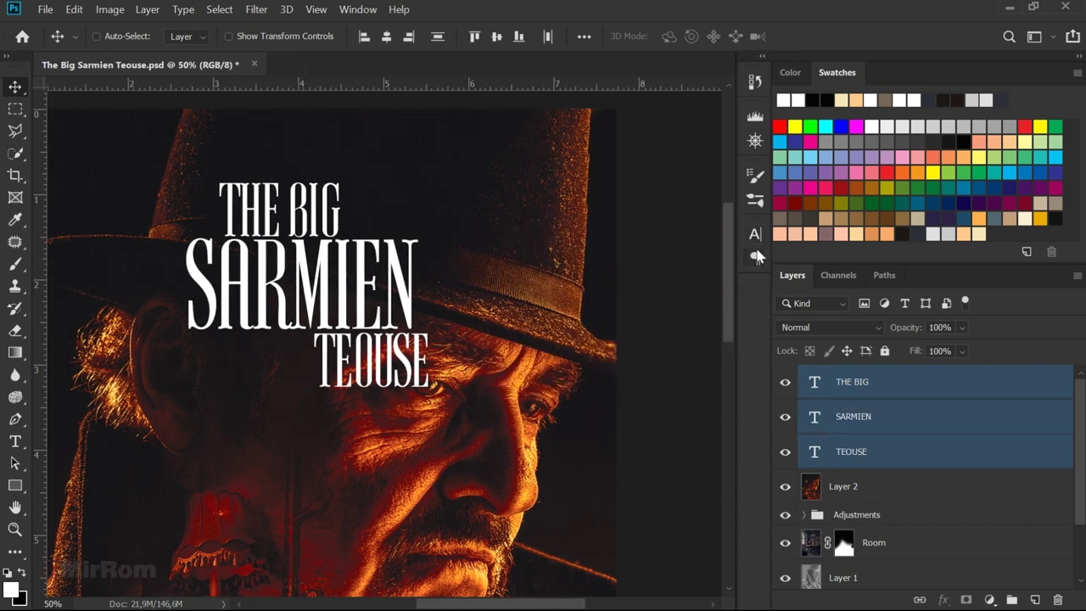
pyautogui.click(755, 234)
pyautogui.click(717, 332)
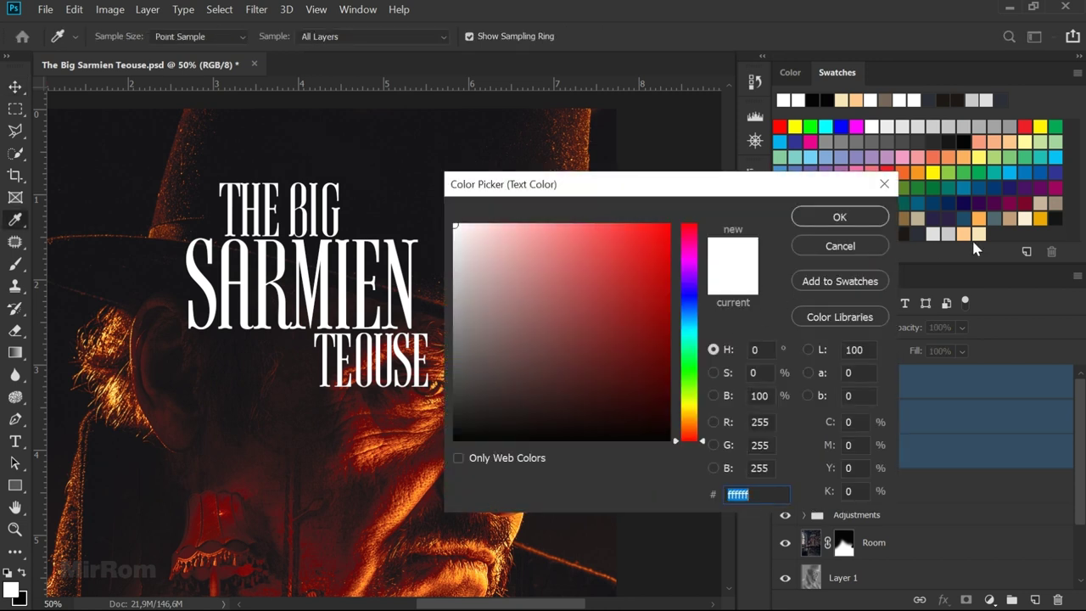
pyautogui.click(980, 231)
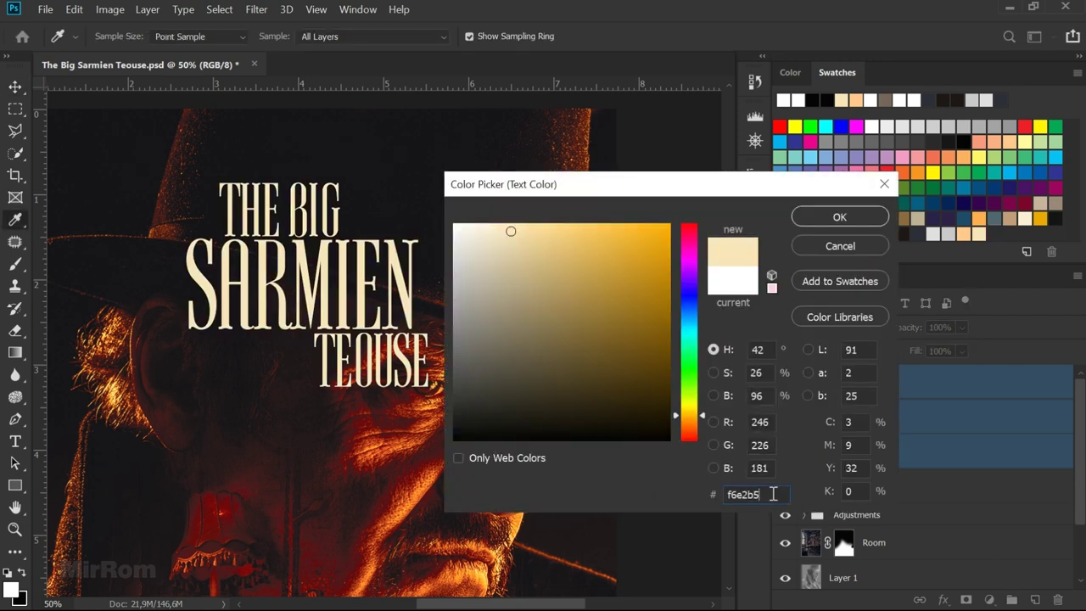
pyautogui.click(824, 216)
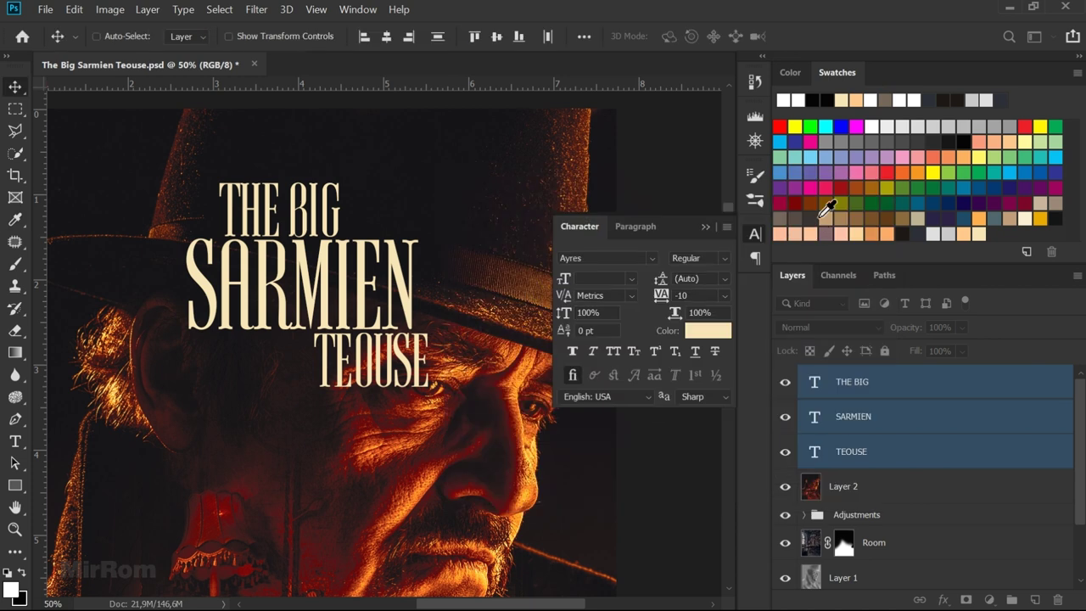
pyautogui.click(704, 227)
pyautogui.moveTo(356, 302)
pyautogui.mouseDown()
pyautogui.moveTo(343, 273)
pyautogui.moveTo(333, 331)
pyautogui.mouseUp()
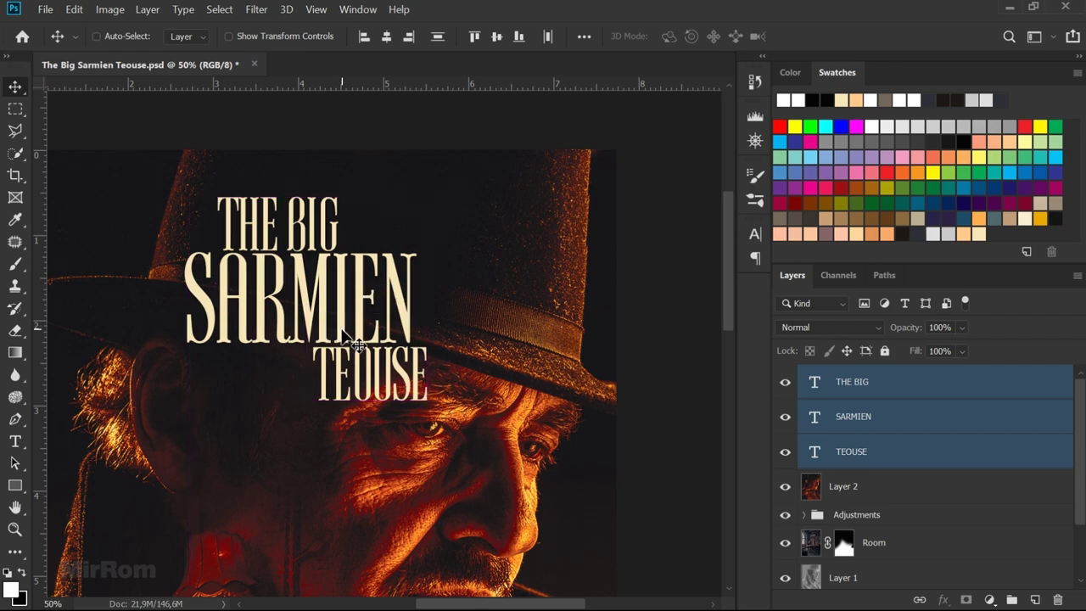